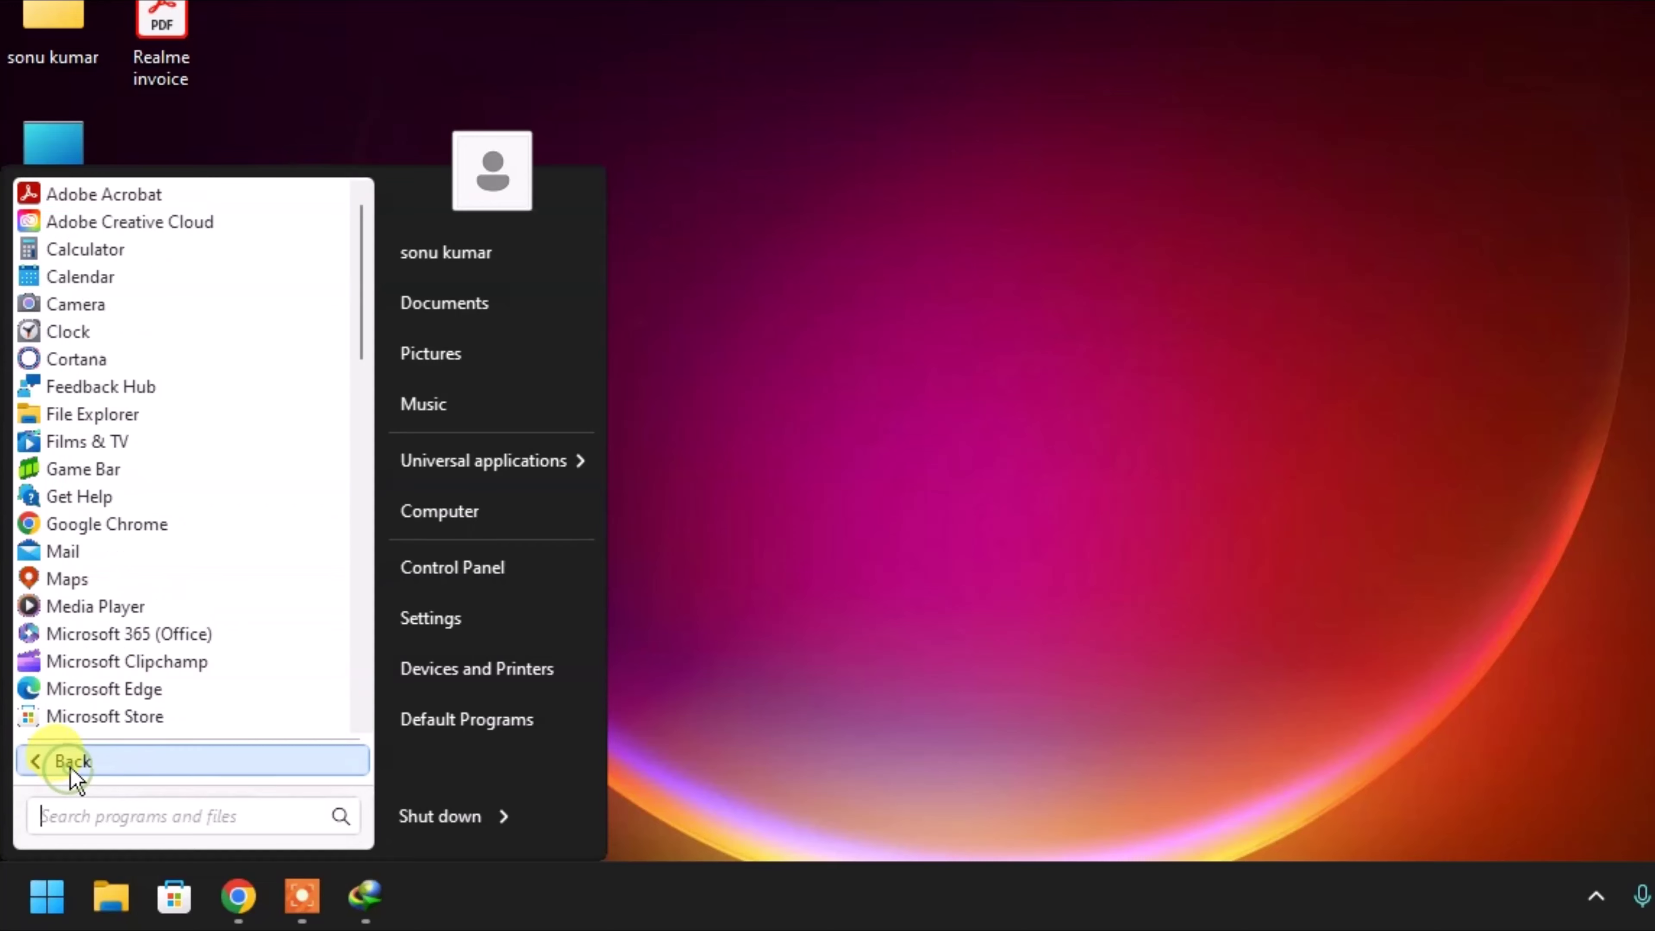
- Look through the full program list in the classic Start menu and close the menu
{"action": "scroll", "coordinate": [111, 391], "scroll_direction": "down", "scroll_amount": 12}
{"action": "scroll", "coordinate": [92, 470], "scroll_direction": "down", "scroll_amount": 3}
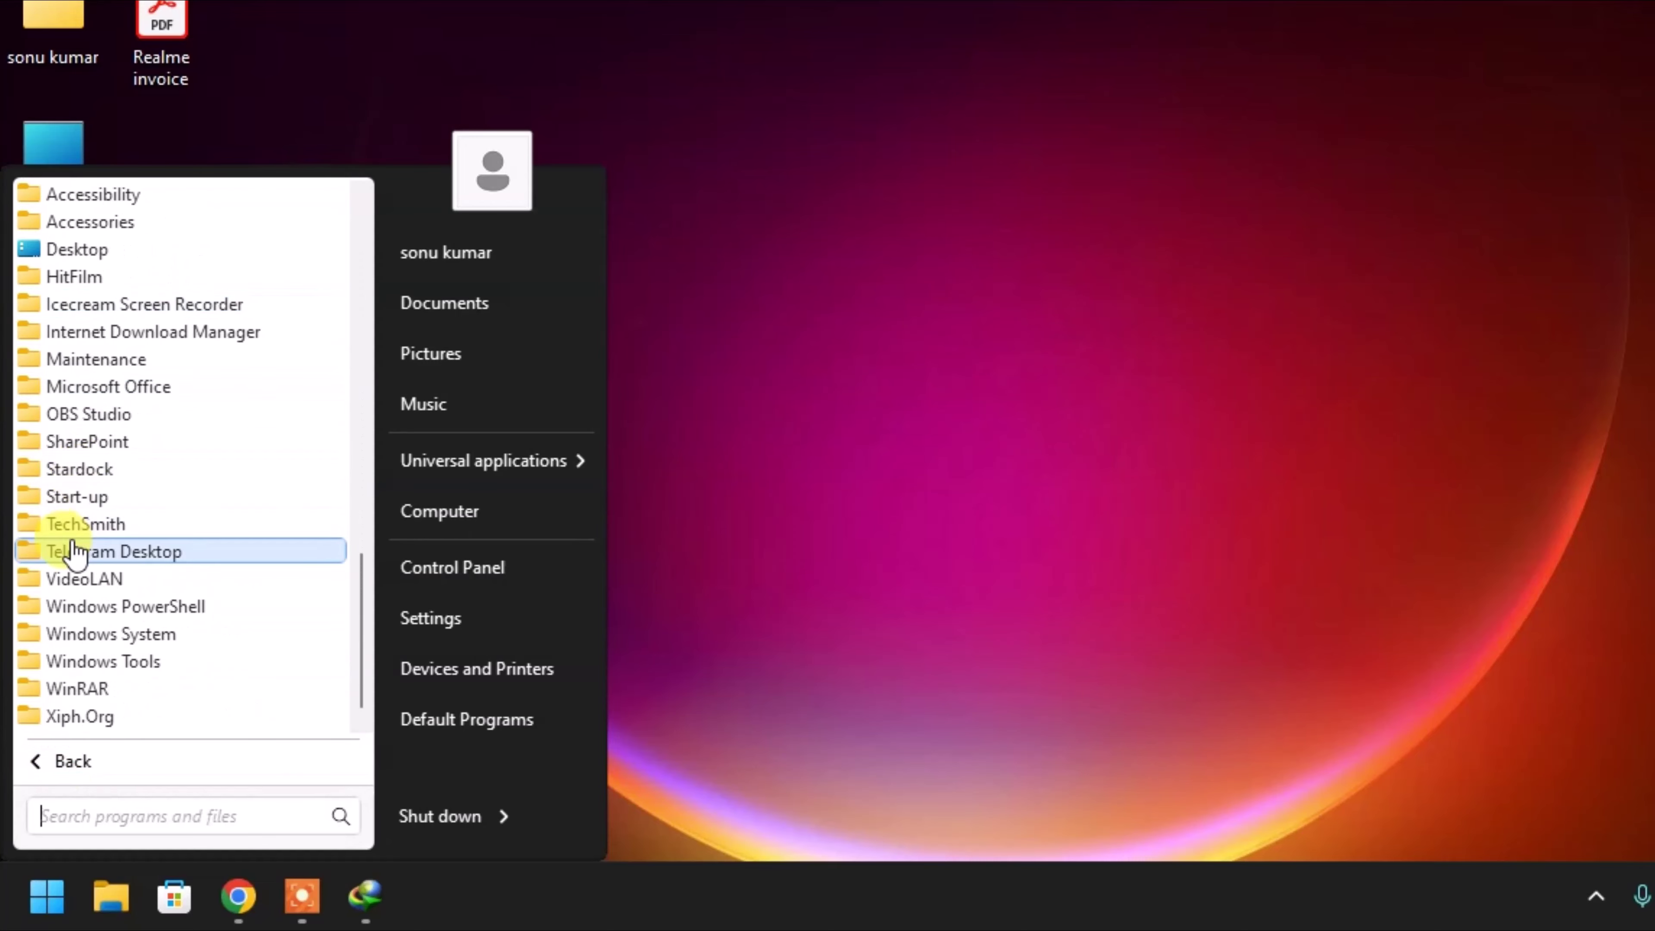
{"action": "scroll", "coordinate": [85, 522], "scroll_direction": "up", "scroll_amount": 10}
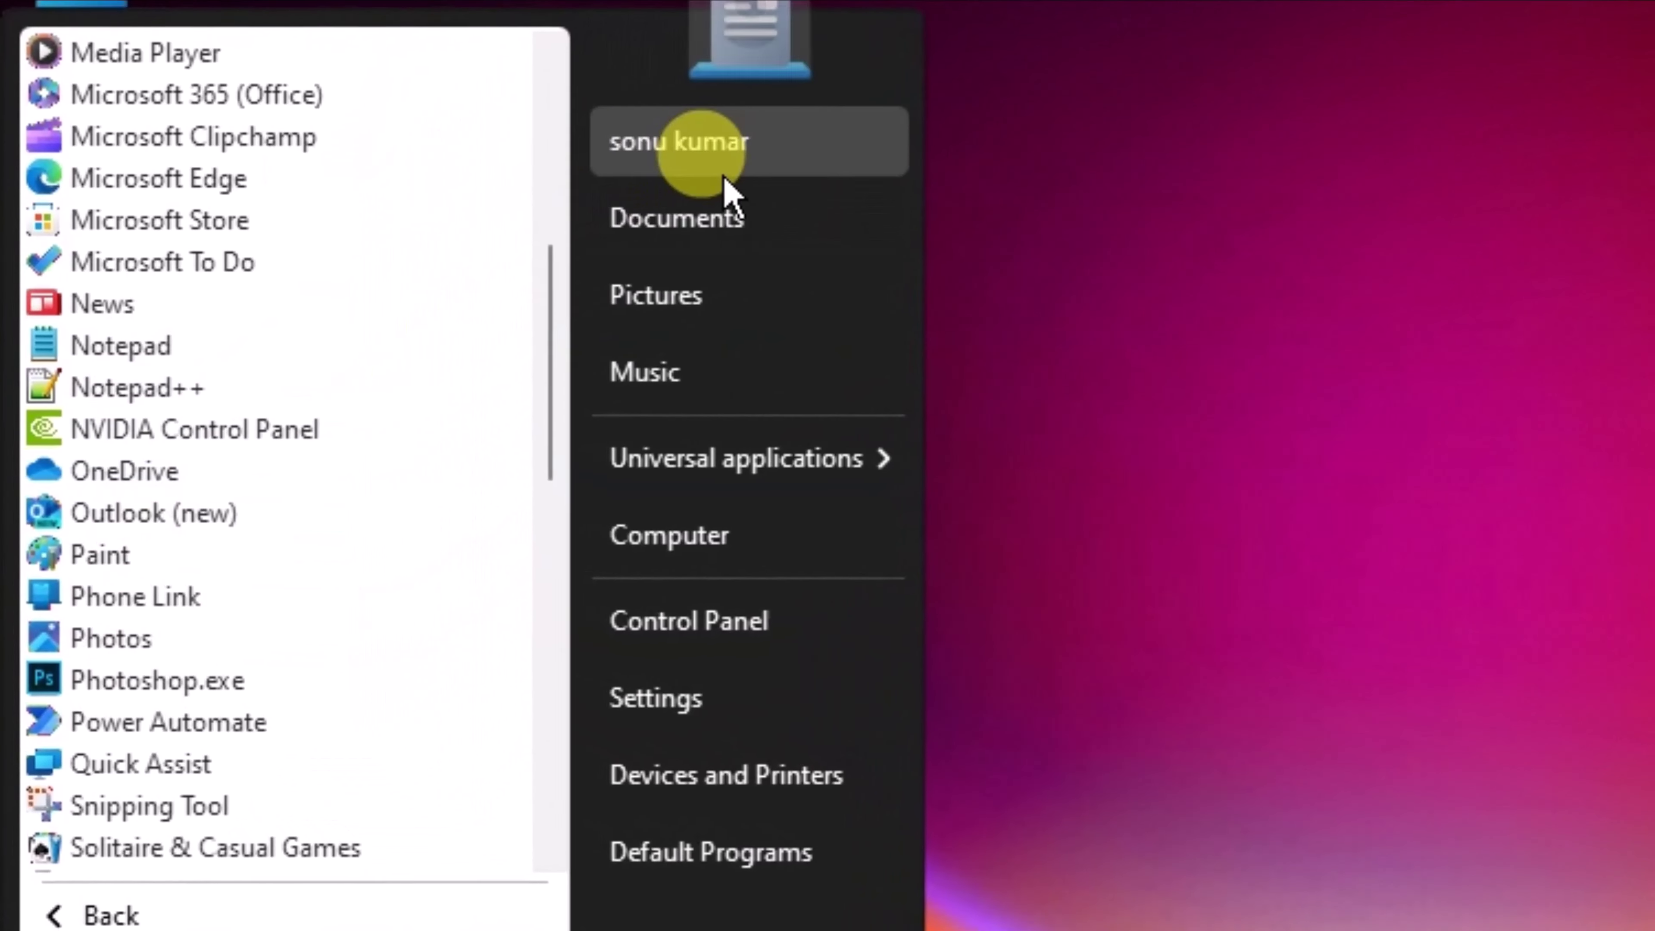
{"action": "left_click", "coordinate": [739, 546]}
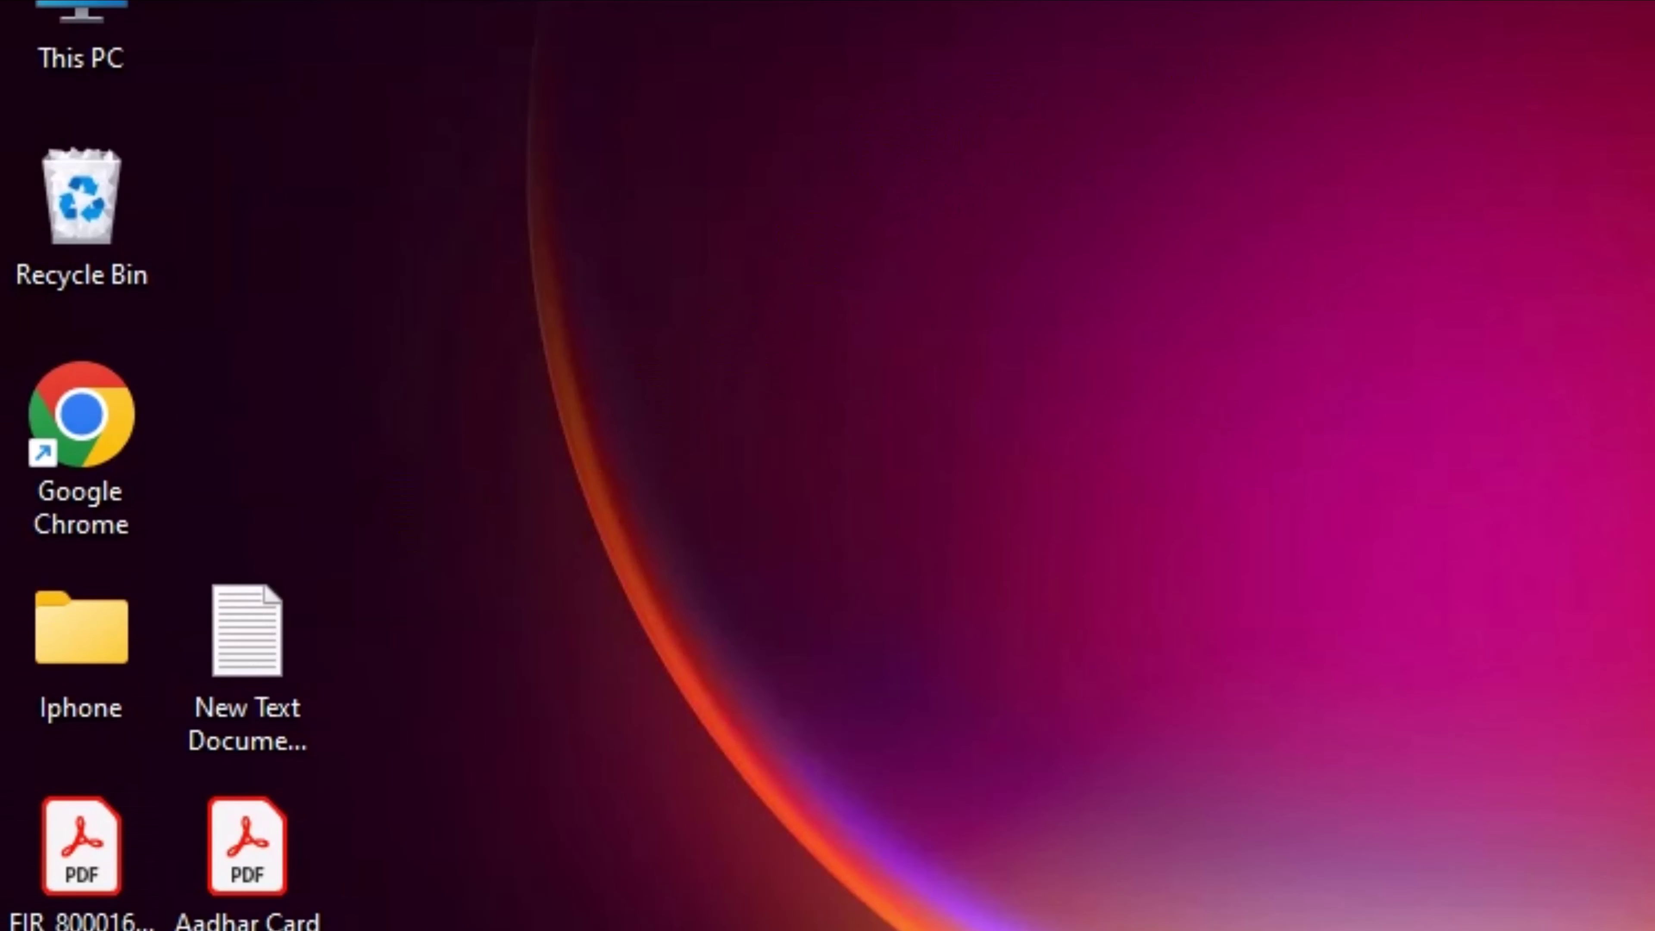
{"action": "key", "text": "super"}
{"action": "left_click", "coordinate": [1290, 203]}
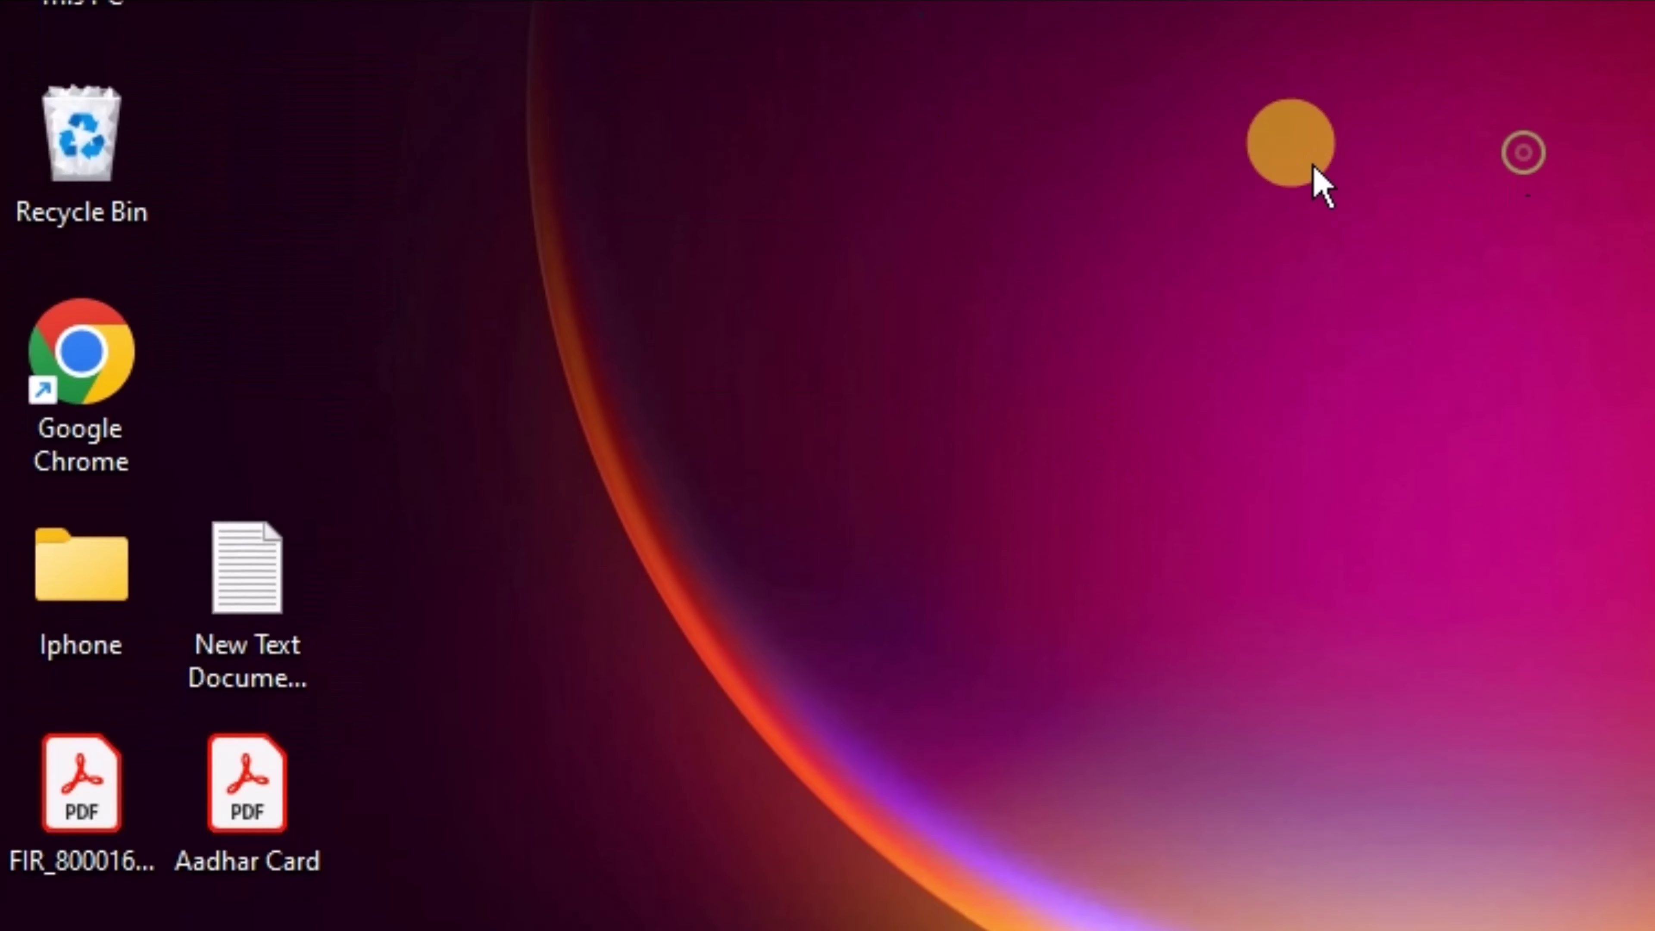
- Open the Start11 configuration from the Start menu, apply the Modern style and preview the resulting menu
{"action": "left_click", "coordinate": [71, 916]}
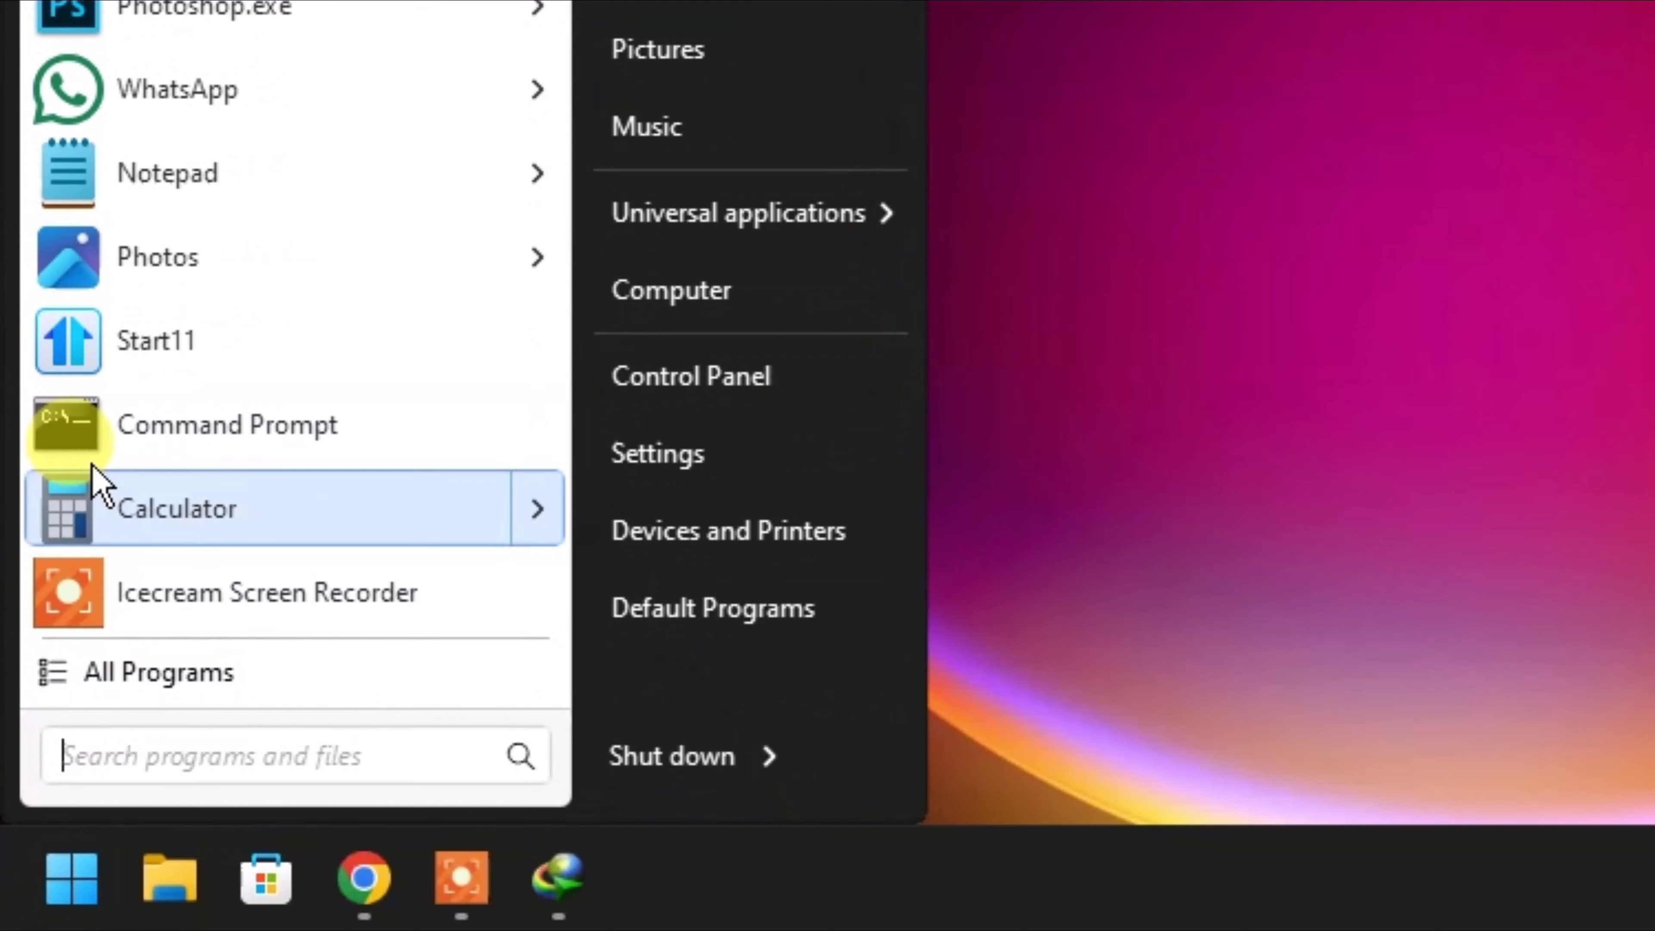
{"action": "left_click", "coordinate": [137, 357]}
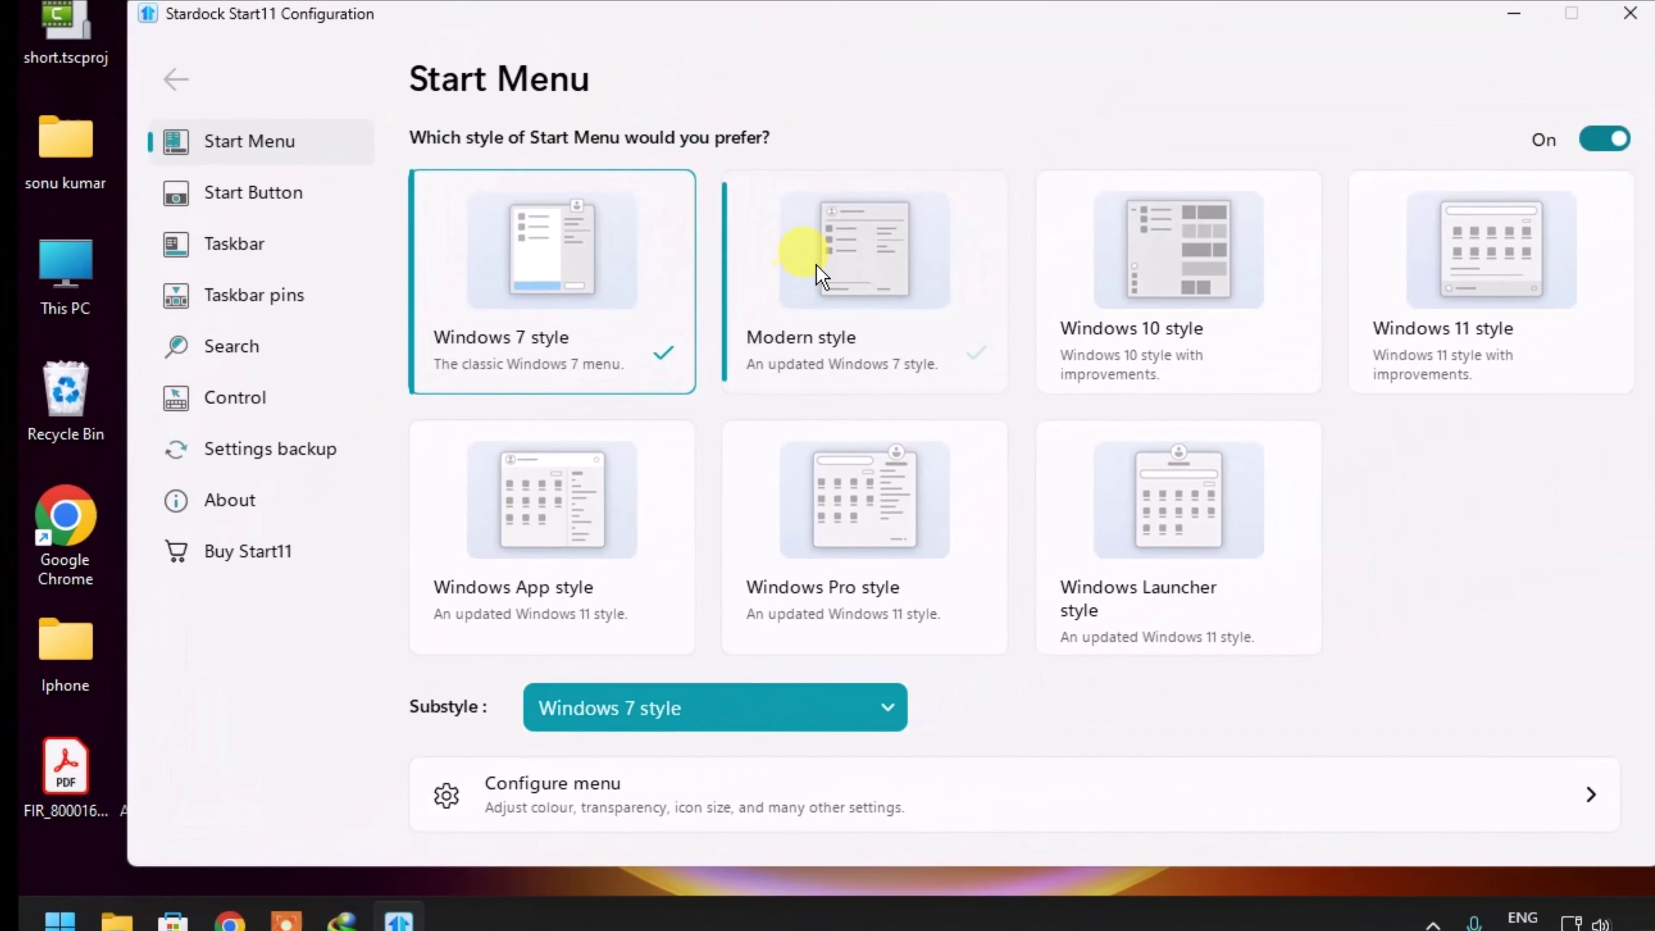
{"action": "left_click", "coordinate": [807, 306]}
{"action": "left_click", "coordinate": [54, 920]}
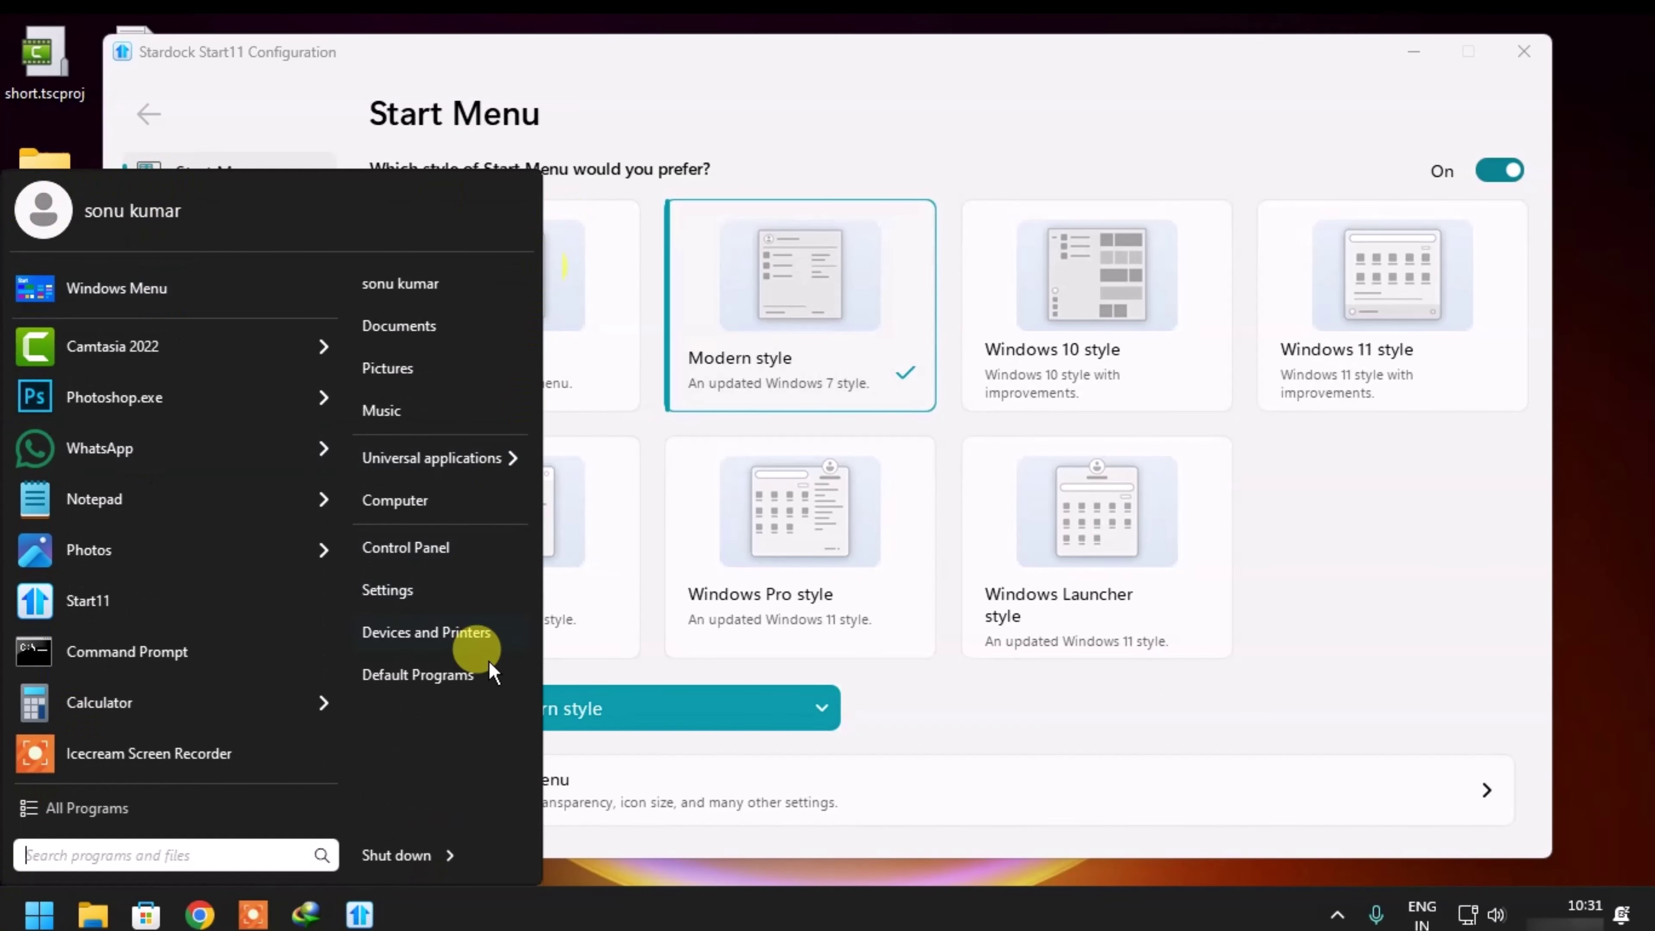
{"action": "left_click", "coordinate": [862, 925]}
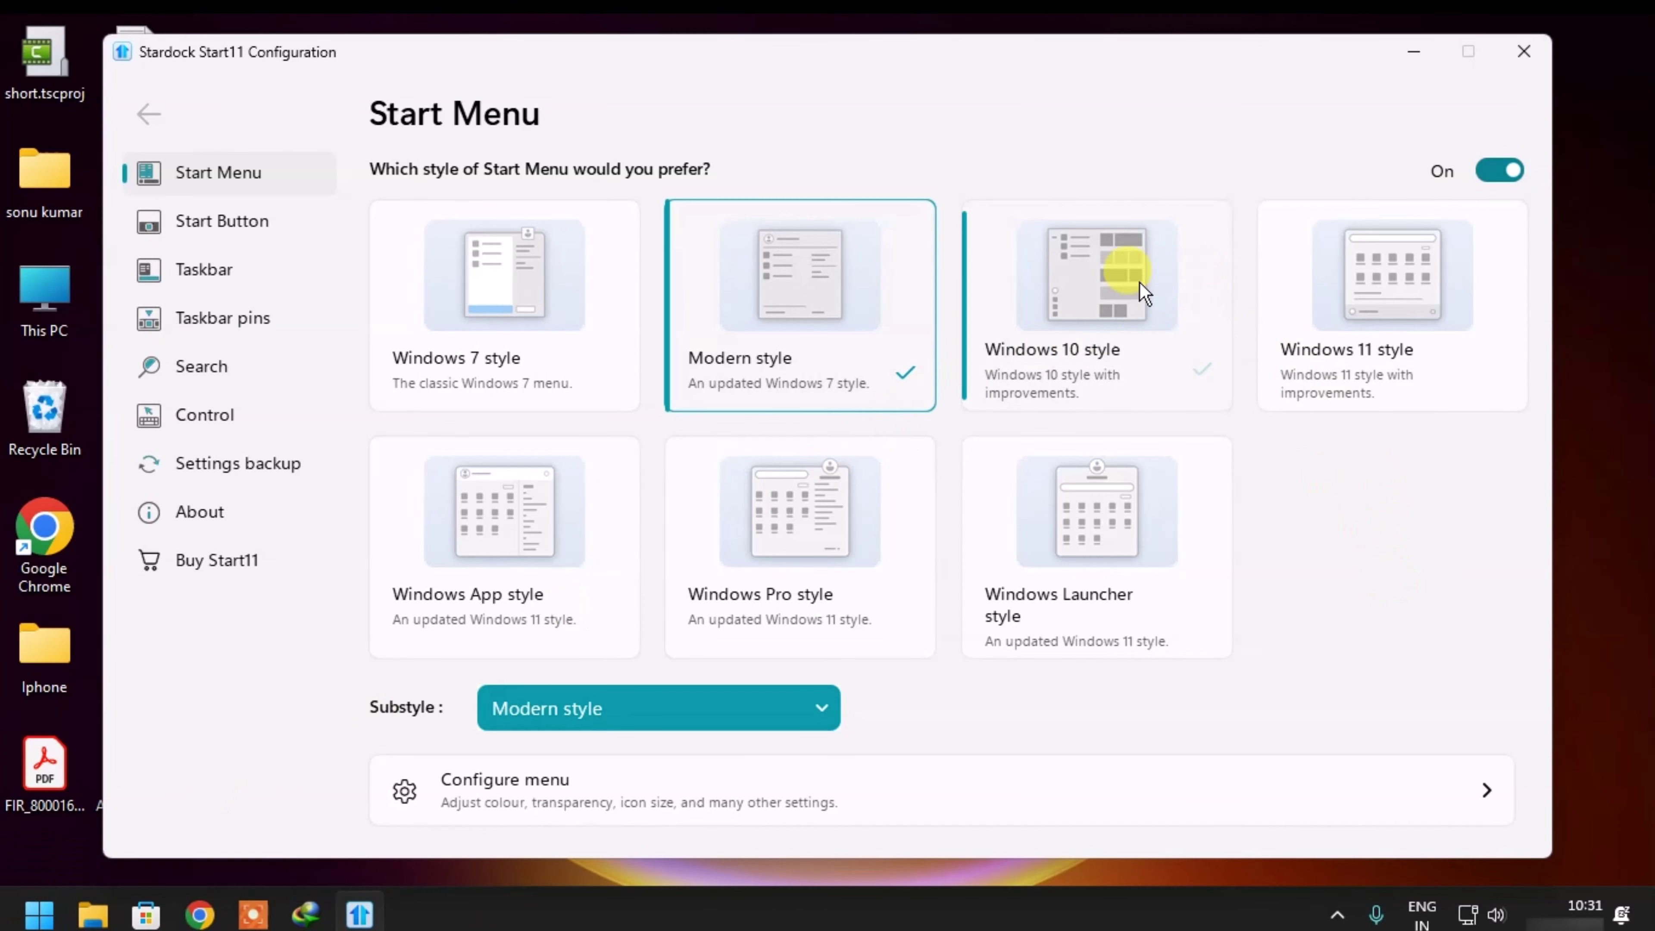
- Apply the Windows 10 style to the Start menu and preview it
{"action": "left_click", "coordinate": [1099, 294]}
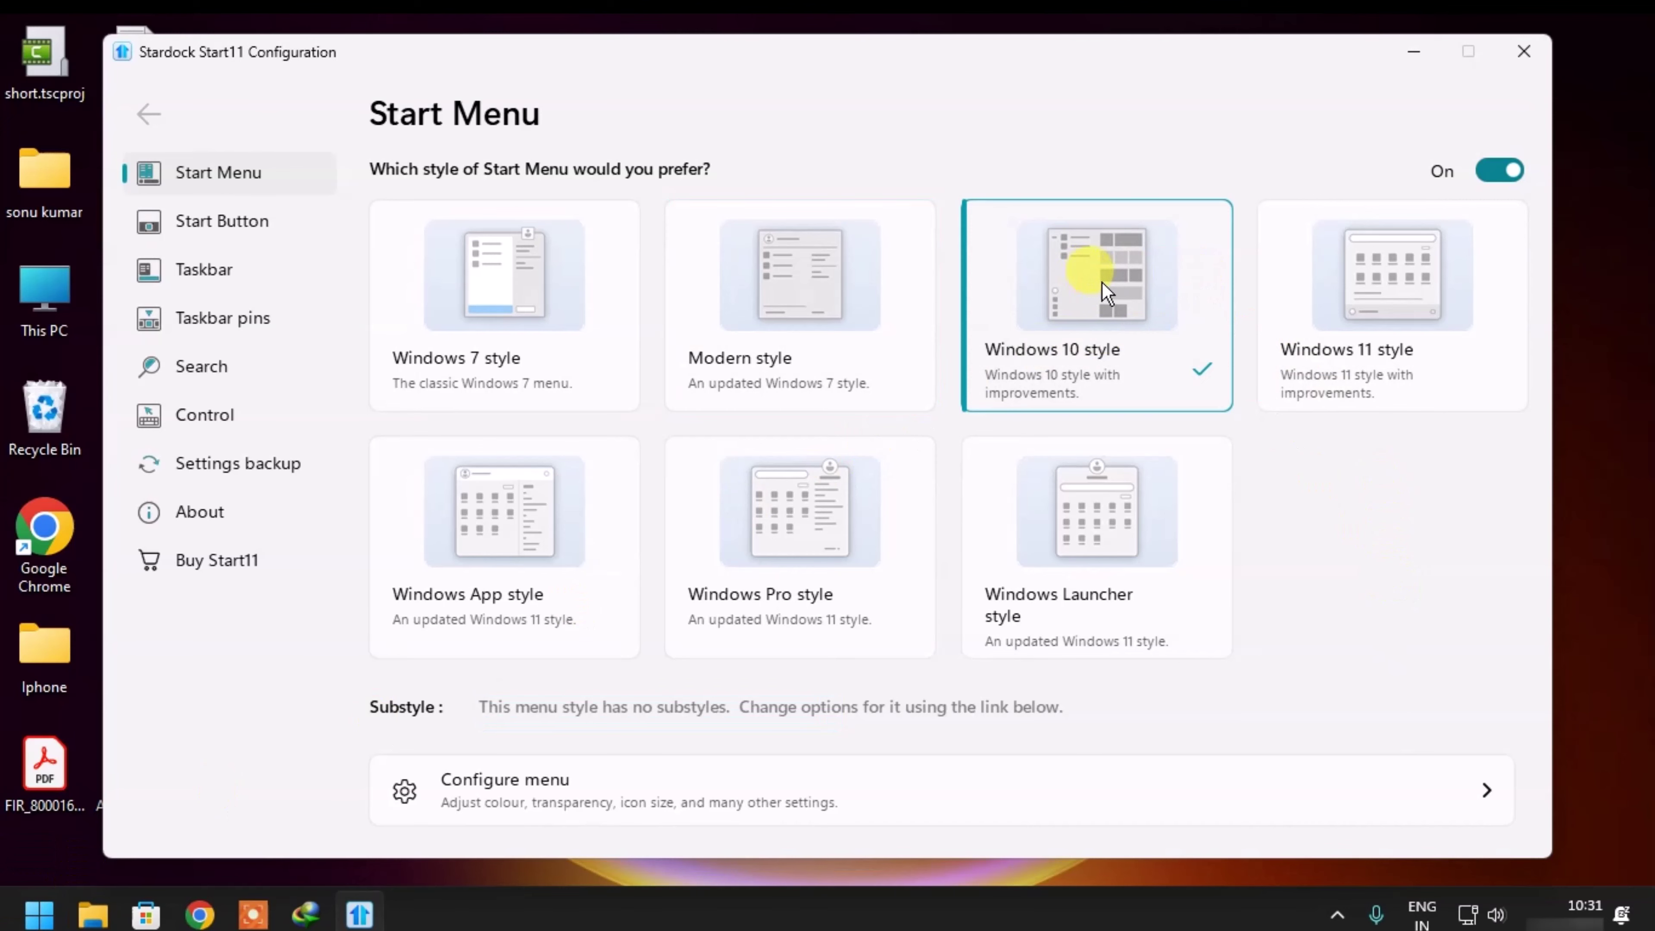
{"action": "left_click", "coordinate": [39, 913]}
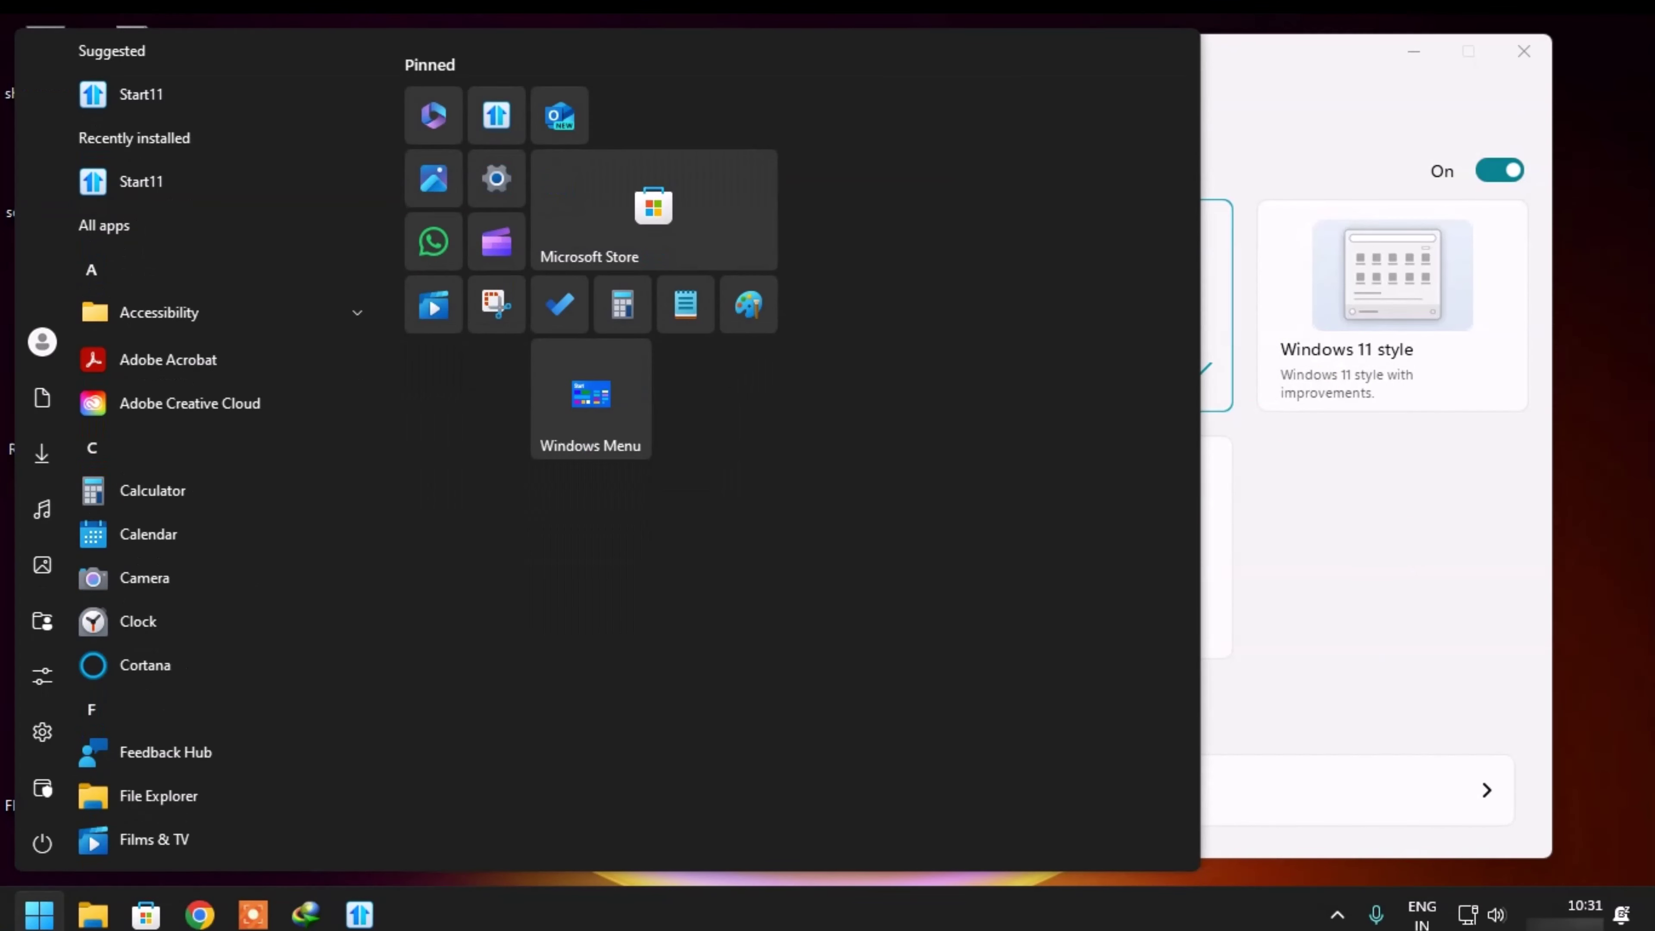
{"action": "left_click", "coordinate": [1379, 518]}
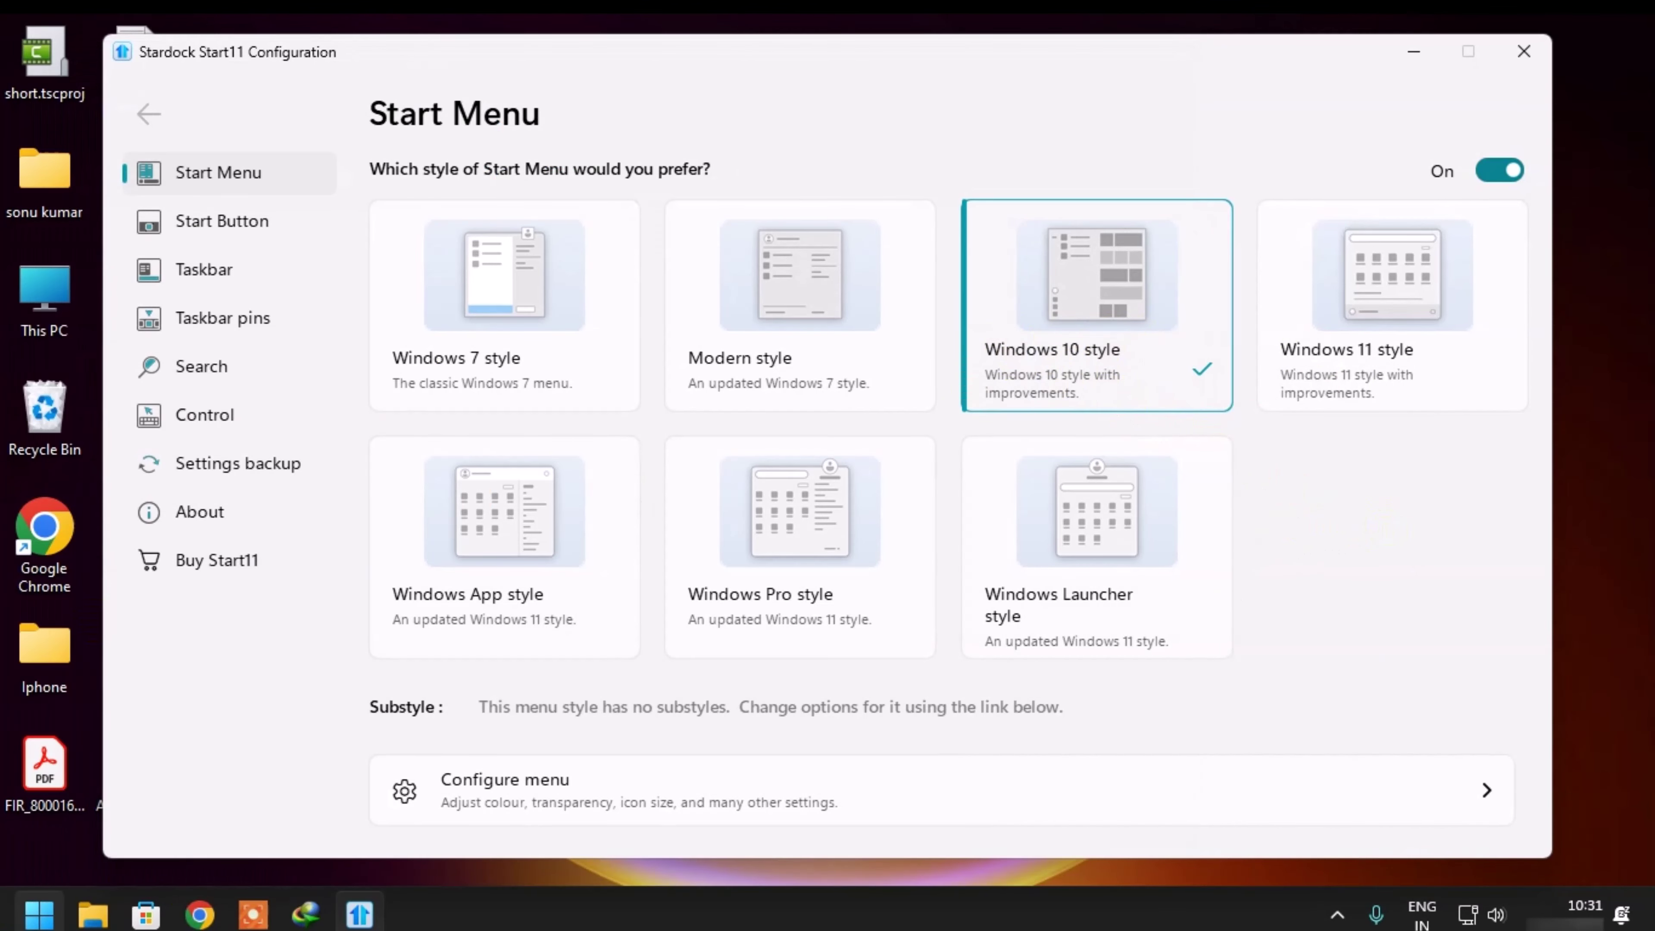
- Rearrange the pinned Windows Menu and Microsoft To Do tiles, and move Microsoft Store into a new group
{"action": "left_click", "coordinate": [39, 913]}
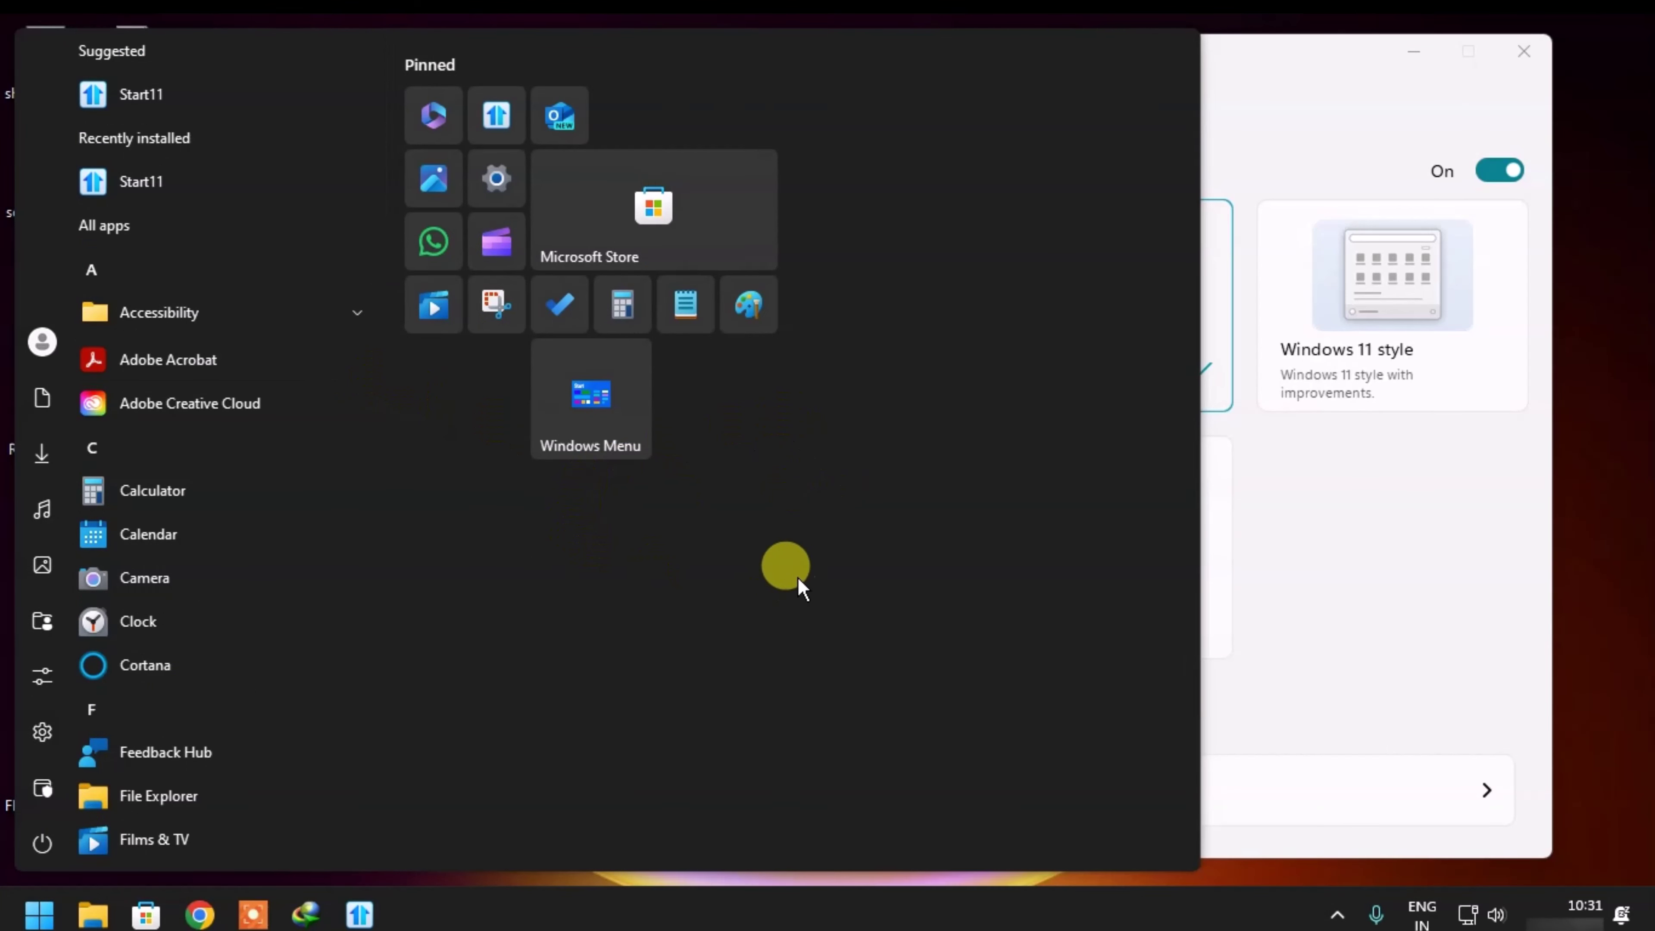
{"action": "left_click_drag", "start_coordinate": [603, 408], "coordinate": [479, 407]}
{"action": "left_click_drag", "start_coordinate": [564, 287], "coordinate": [565, 405]}
{"action": "left_click", "coordinate": [742, 392]}
{"action": "left_click_drag", "start_coordinate": [624, 199], "coordinate": [912, 251]}
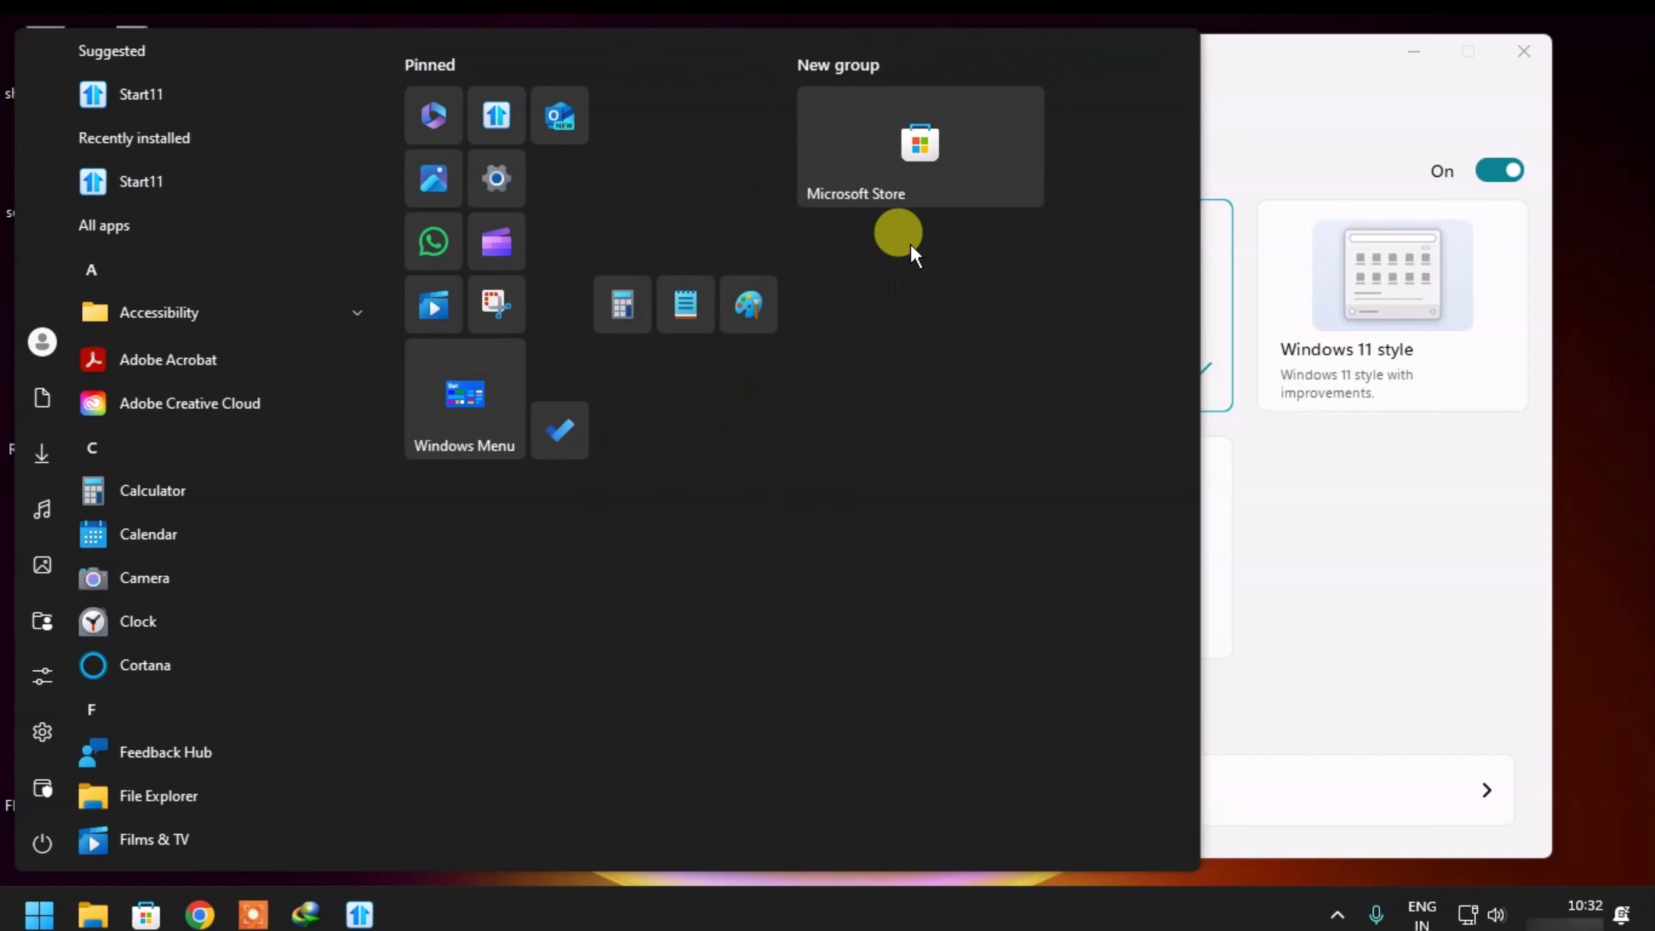
{"action": "left_click", "coordinate": [1306, 97]}
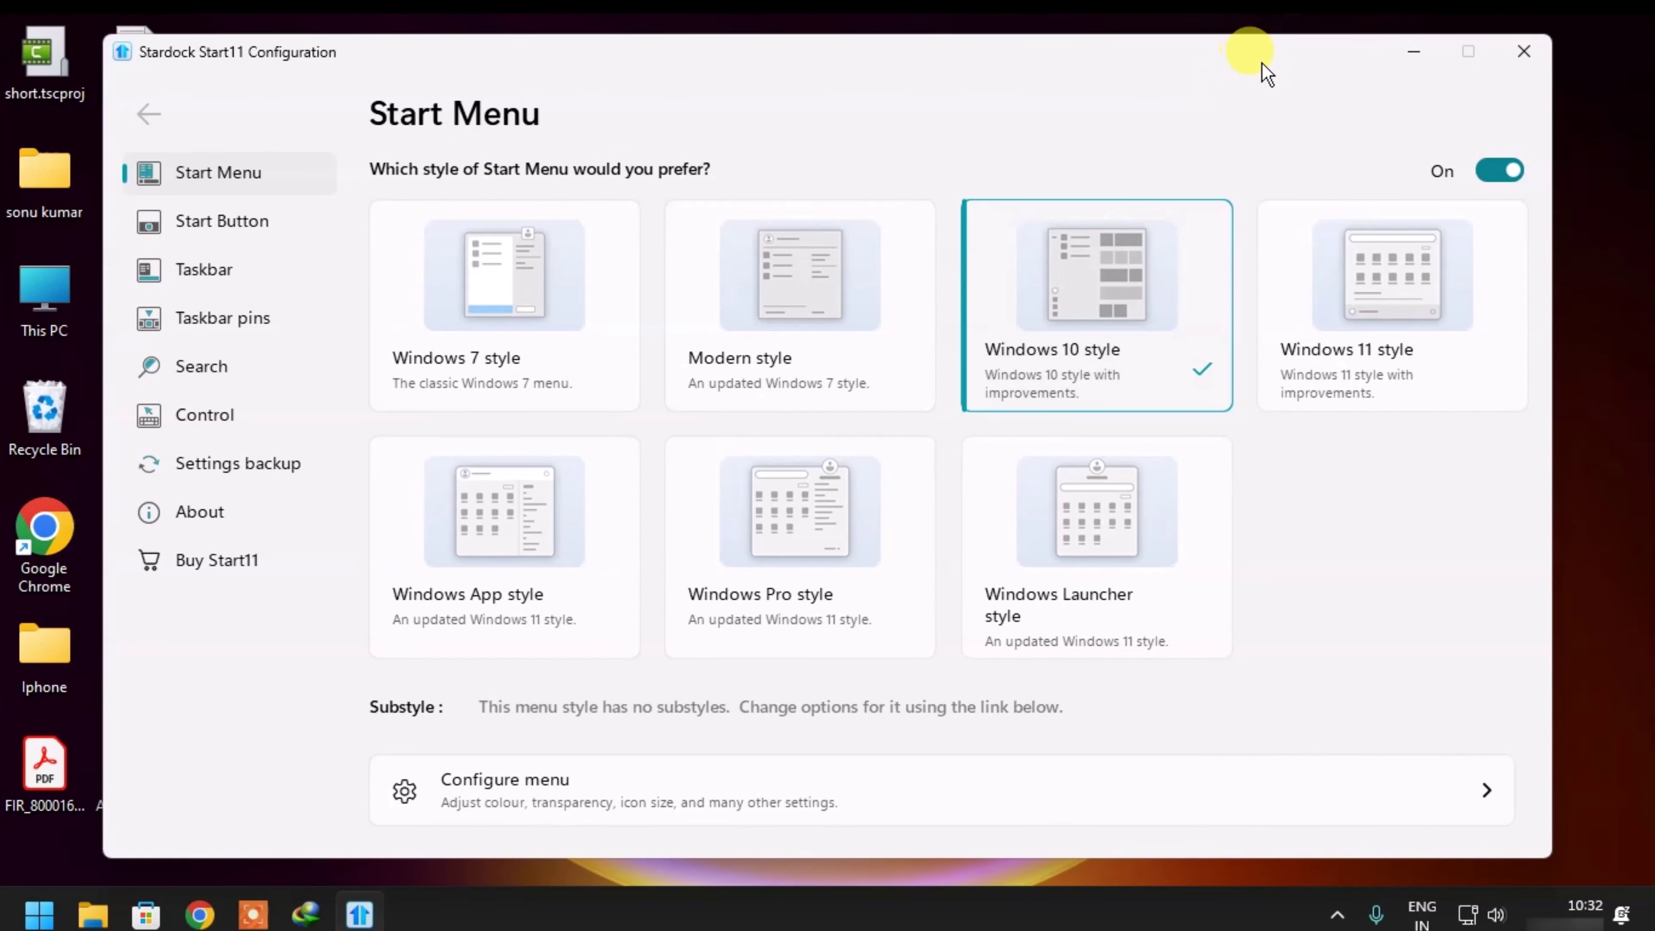
- Apply the Windows Launcher style to the Start menu and preview its pinned apps
{"action": "left_click", "coordinate": [1072, 531]}
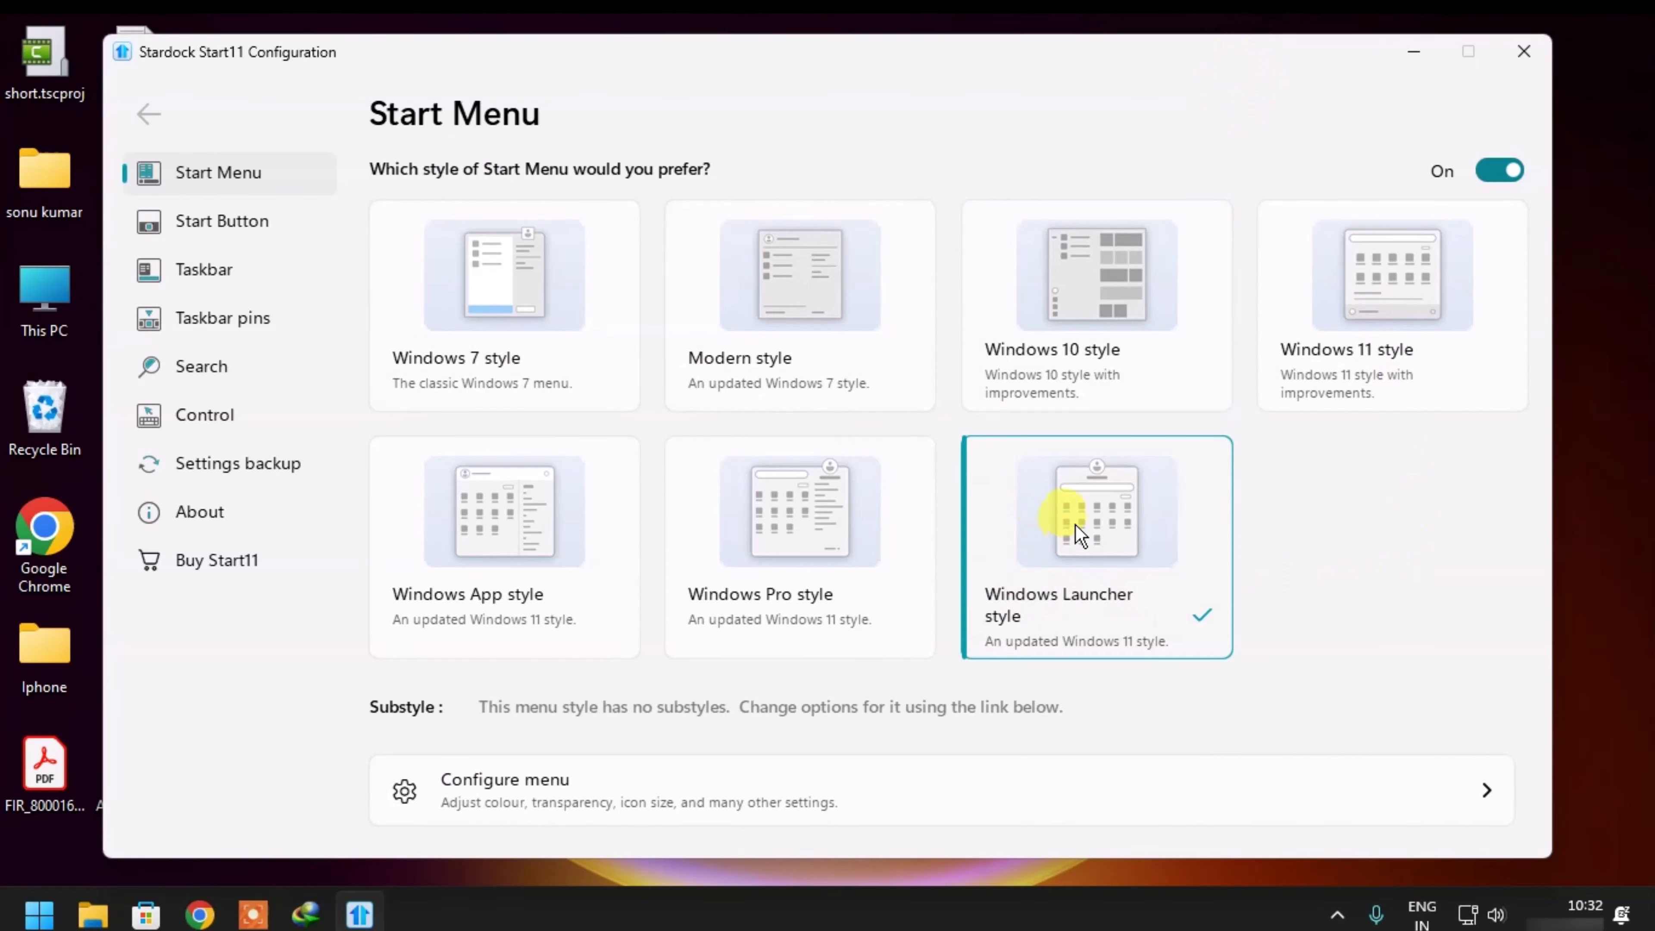
{"action": "key", "text": "super"}
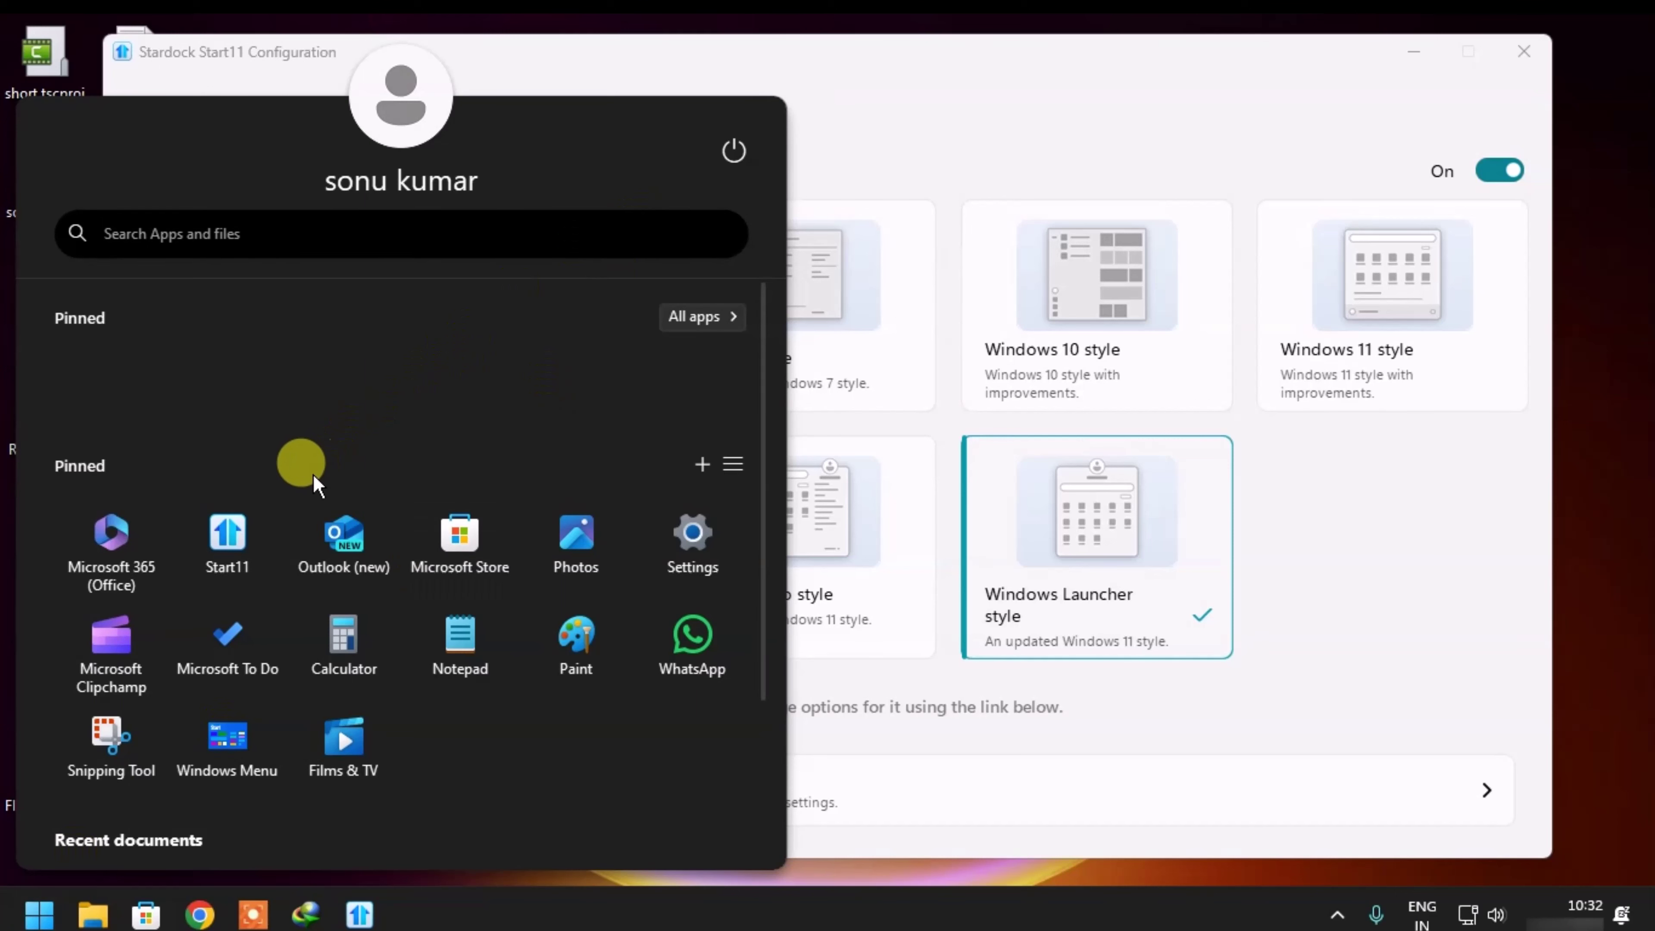
{"action": "scroll", "coordinate": [308, 483], "scroll_direction": "down", "scroll_amount": 3}
{"action": "scroll", "coordinate": [296, 466], "scroll_direction": "up", "scroll_amount": 3}
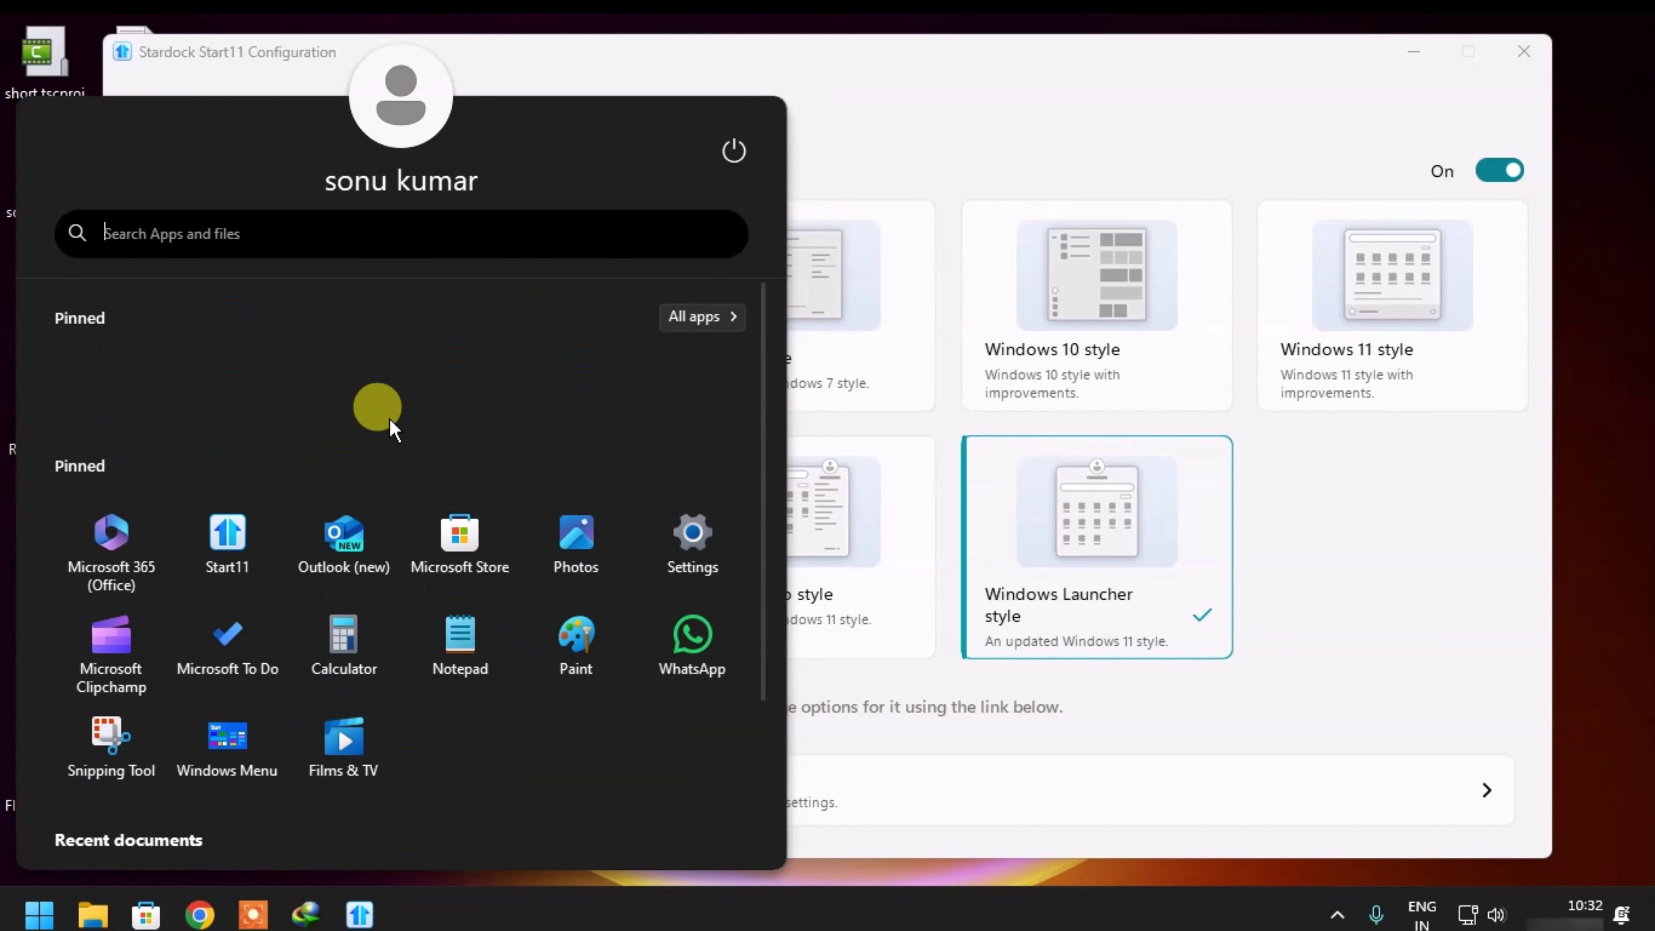
{"action": "left_click", "coordinate": [973, 140]}
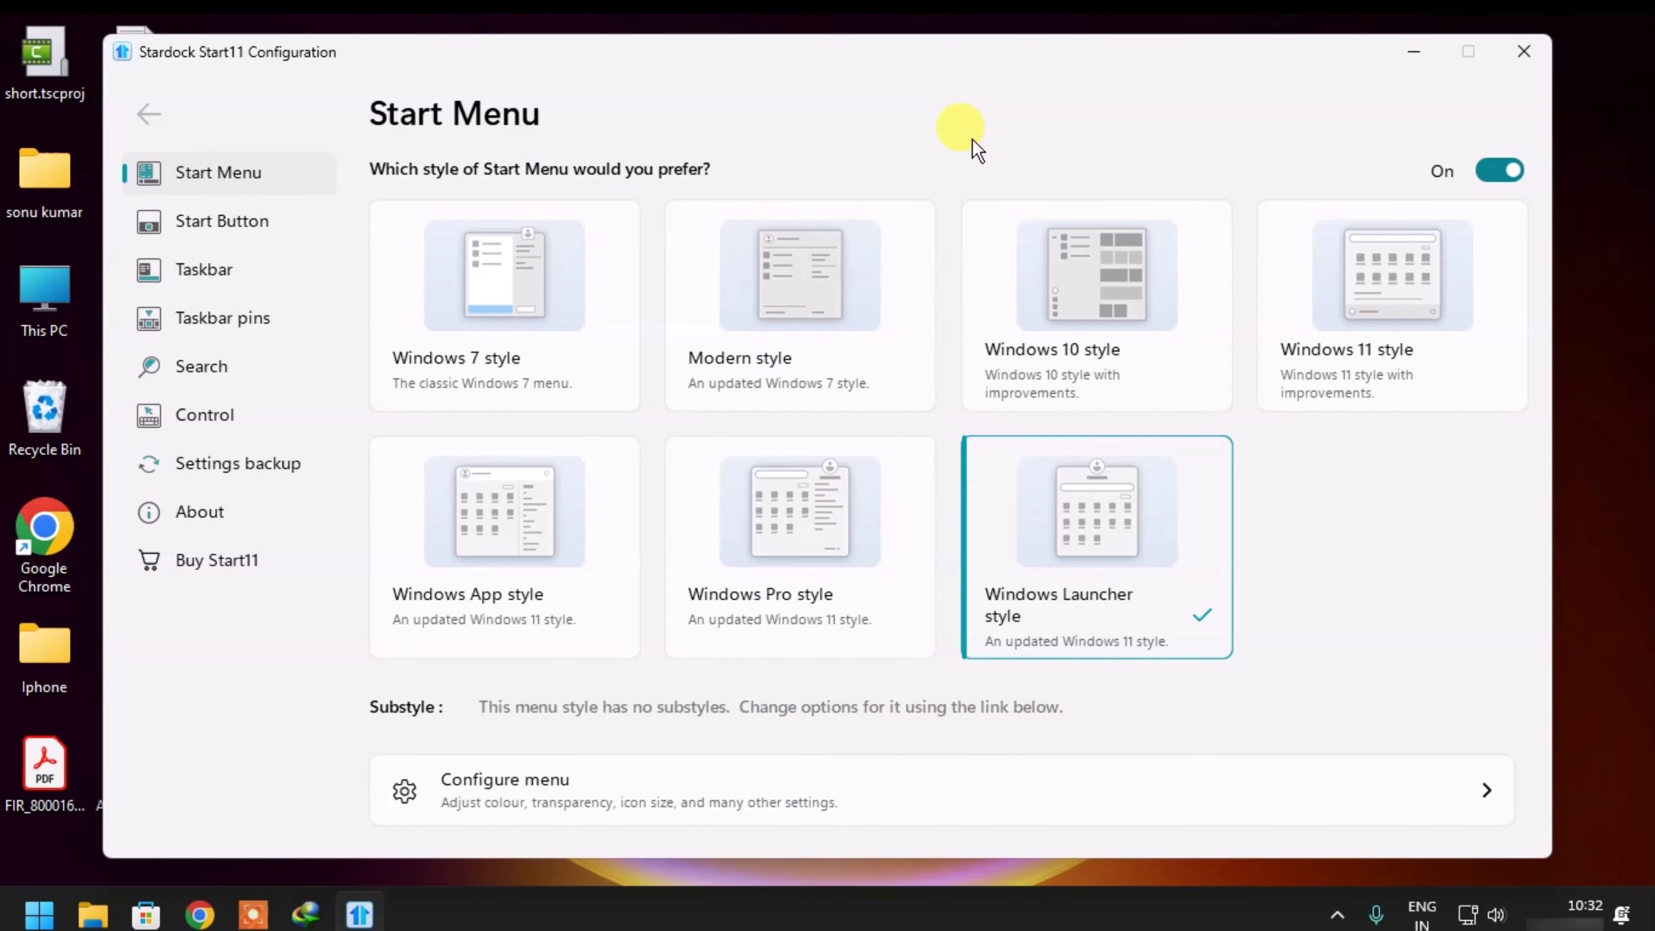
- Look through the Start Button, Taskbar, Taskbar pins and Search settings, and close the Start11 configuration
{"action": "left_click", "coordinate": [206, 225]}
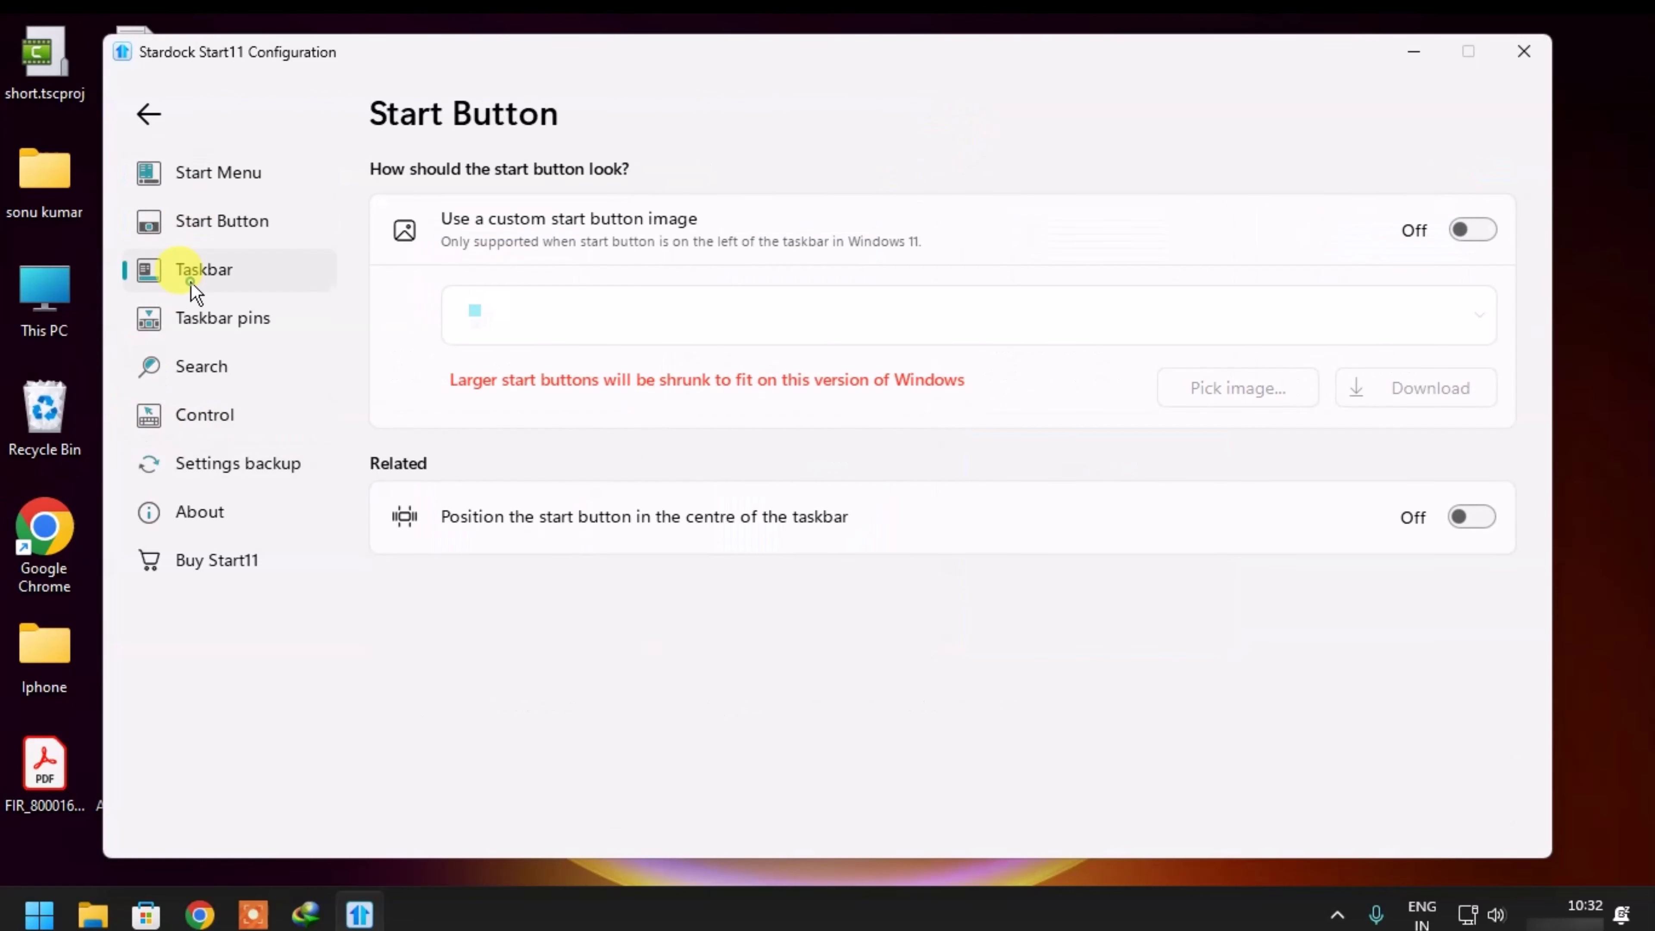
{"action": "left_click", "coordinate": [191, 280]}
{"action": "left_click", "coordinate": [218, 228]}
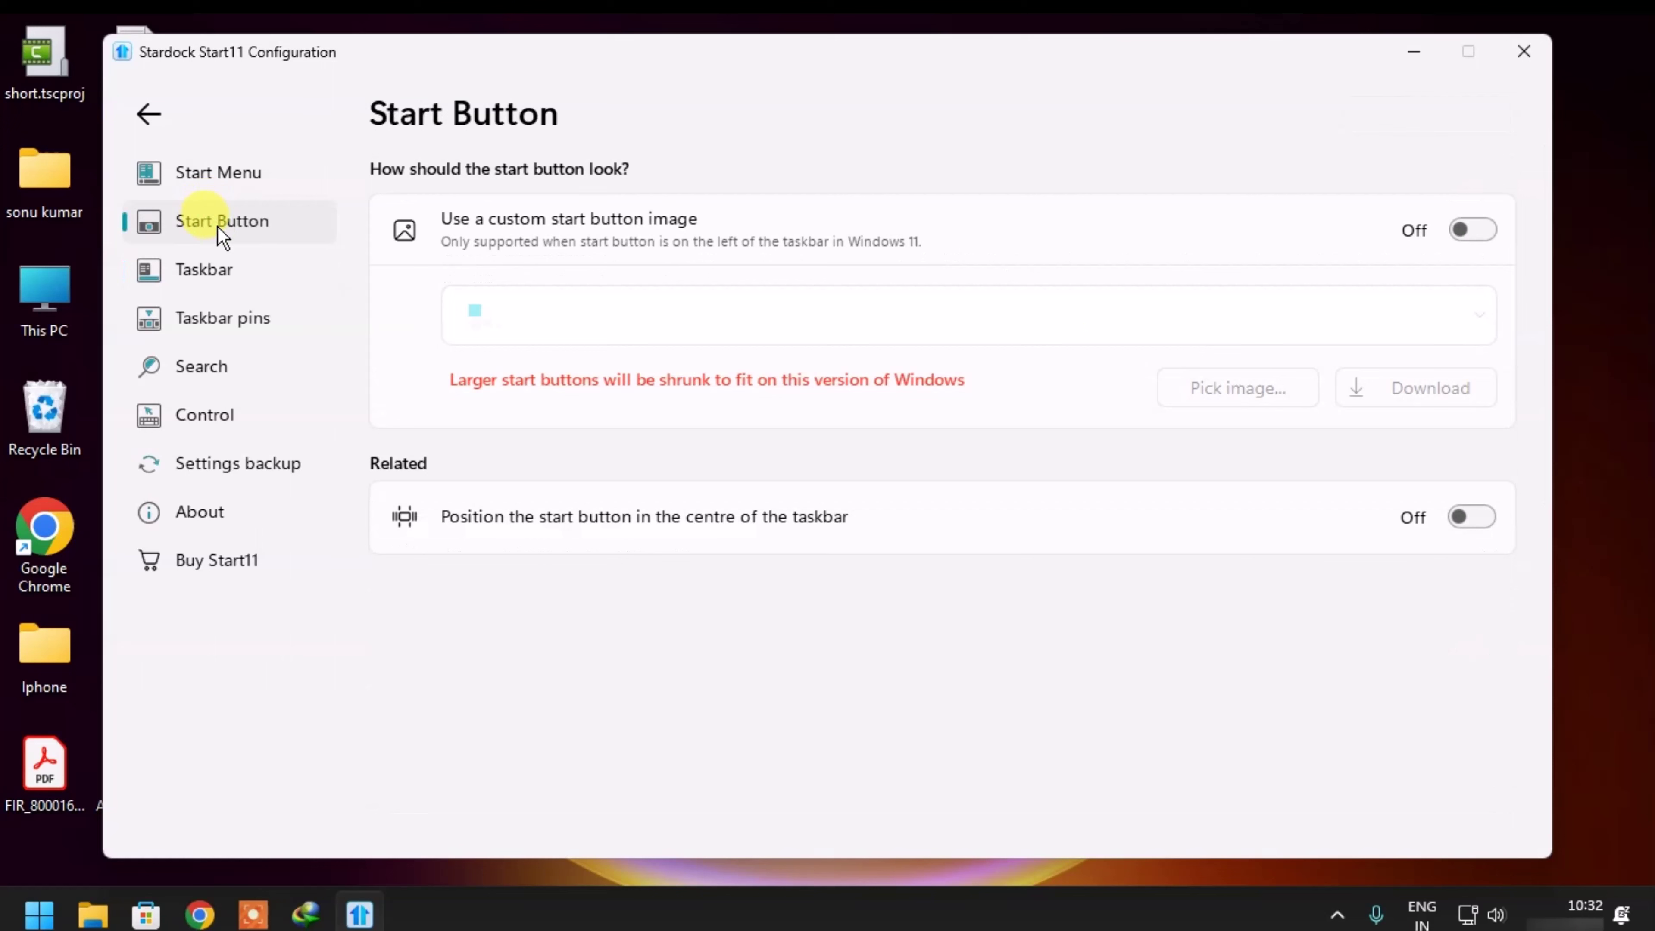
{"action": "left_click", "coordinate": [205, 319]}
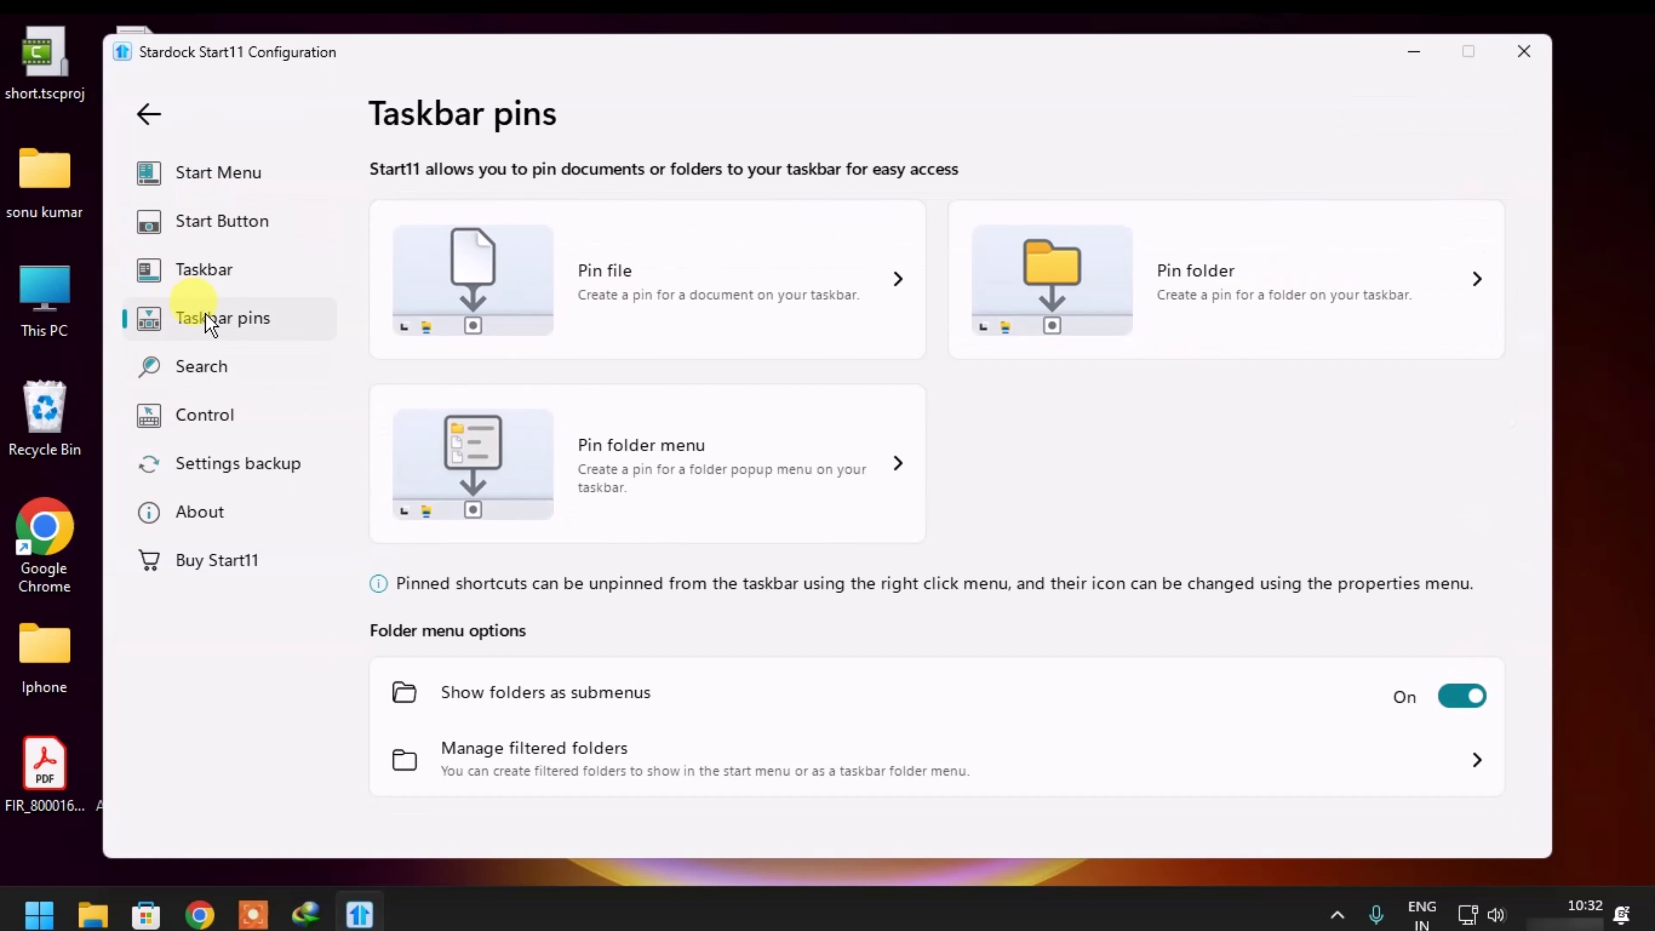
{"action": "left_click", "coordinate": [212, 275]}
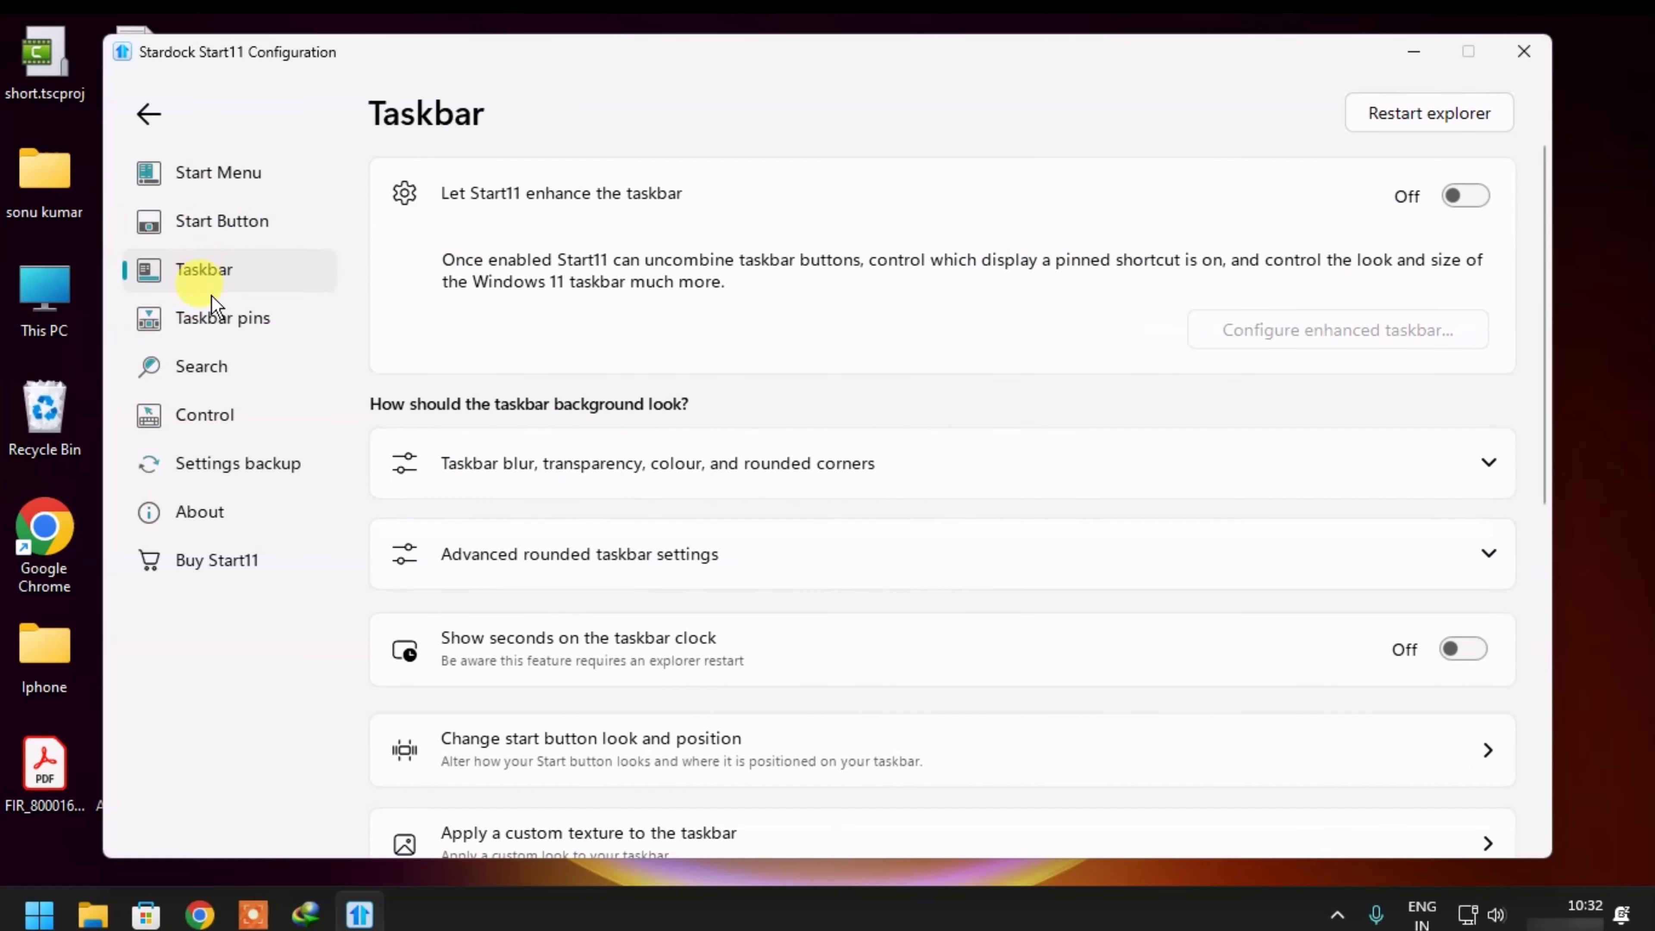
{"action": "left_click", "coordinate": [213, 362]}
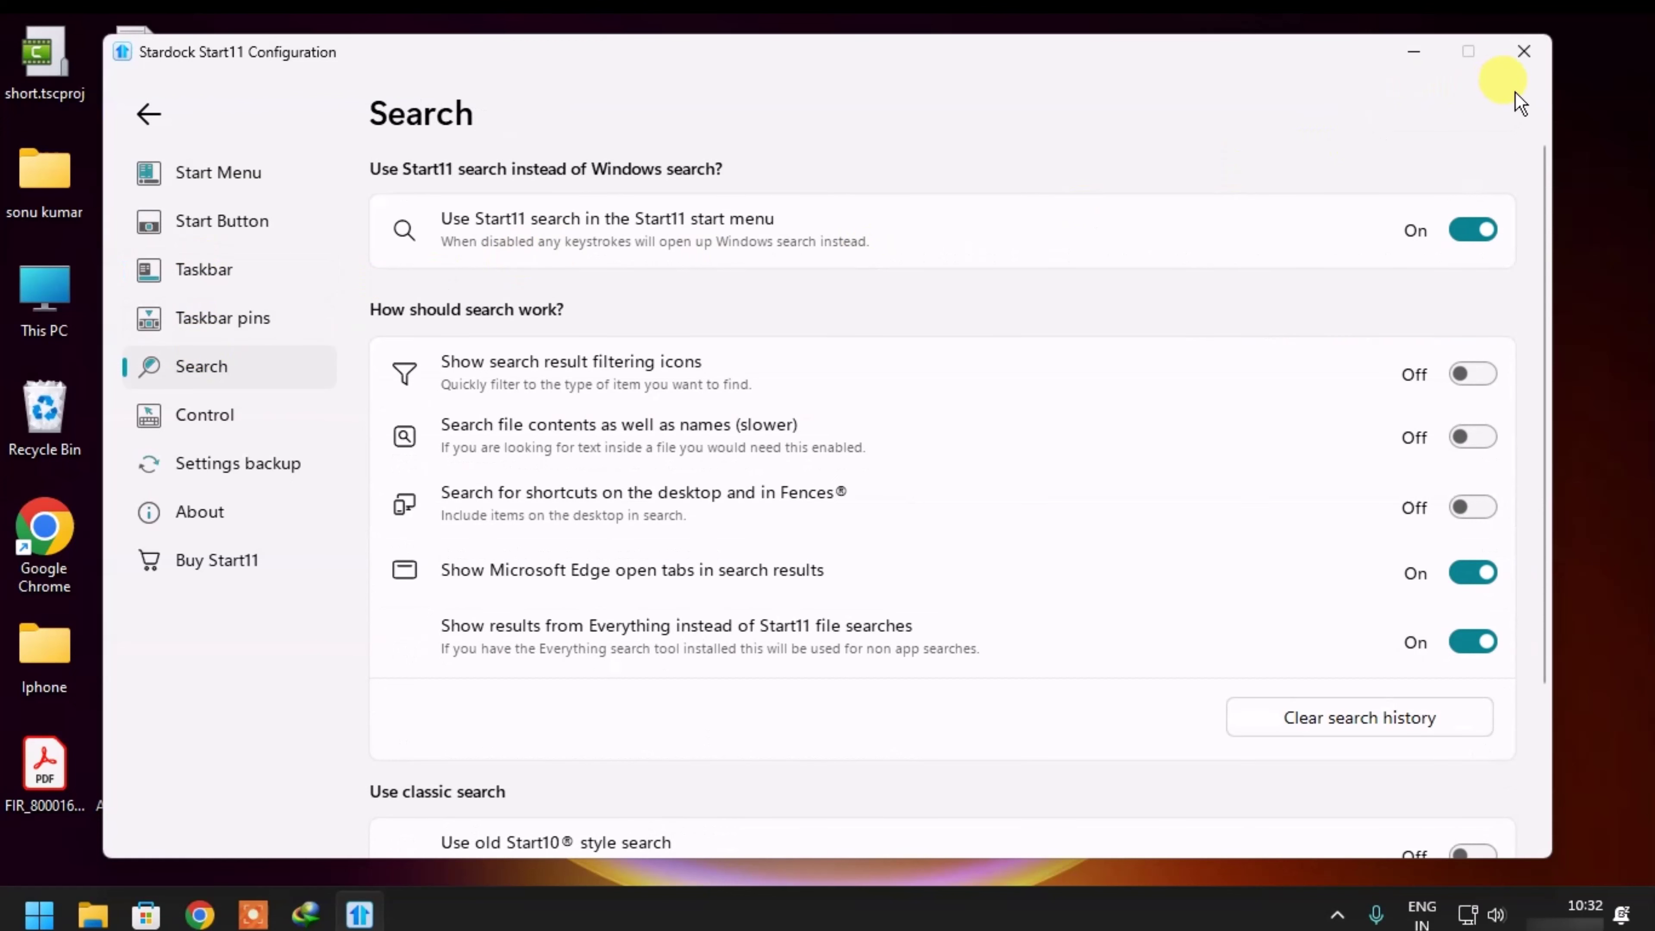
{"action": "left_click", "coordinate": [1523, 52]}
- Preview the Start menu from the desktop, search it for "star" and open Start11
{"action": "left_click", "coordinate": [39, 914]}
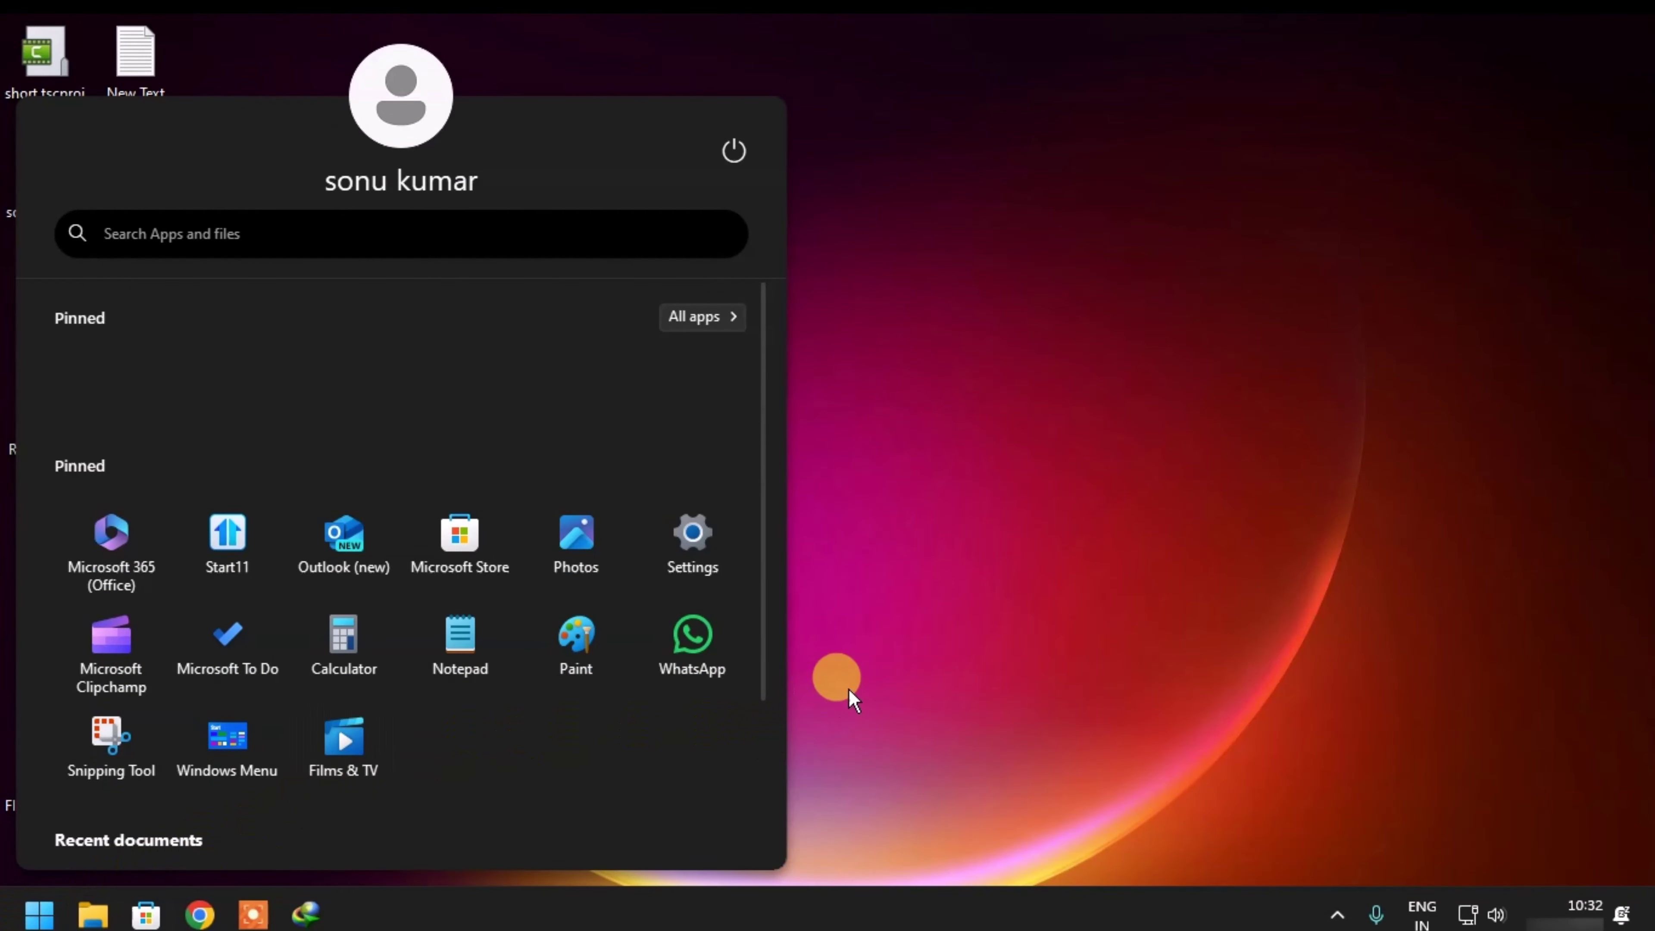
{"action": "left_click", "coordinate": [903, 644]}
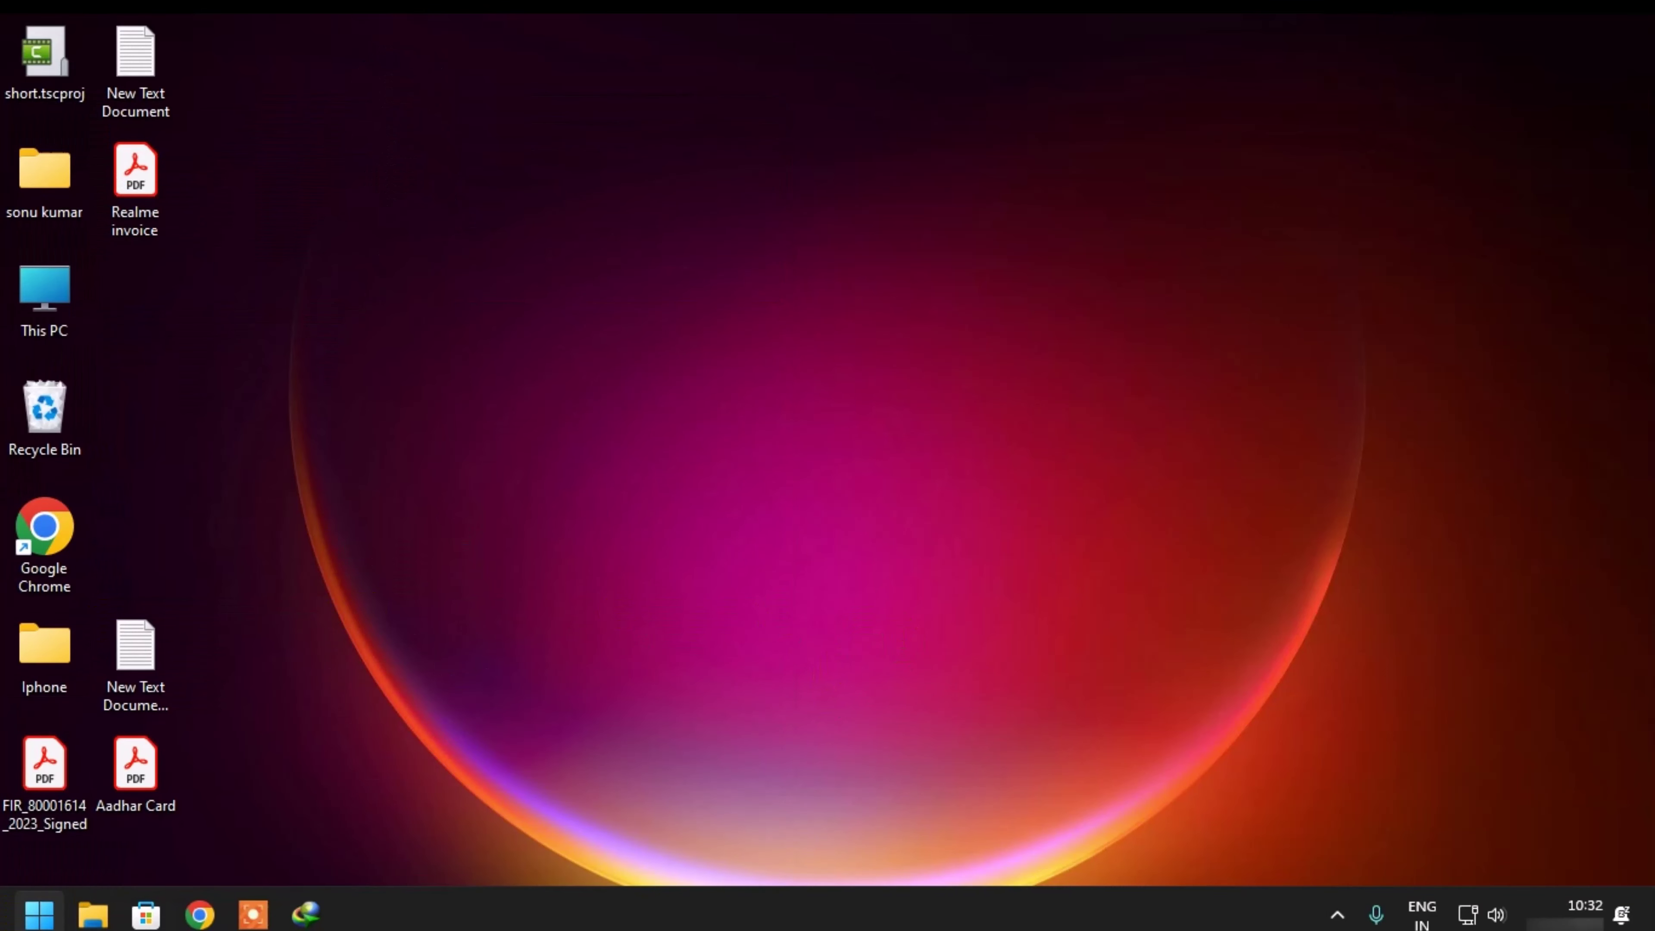
{"action": "left_click", "coordinate": [39, 914]}
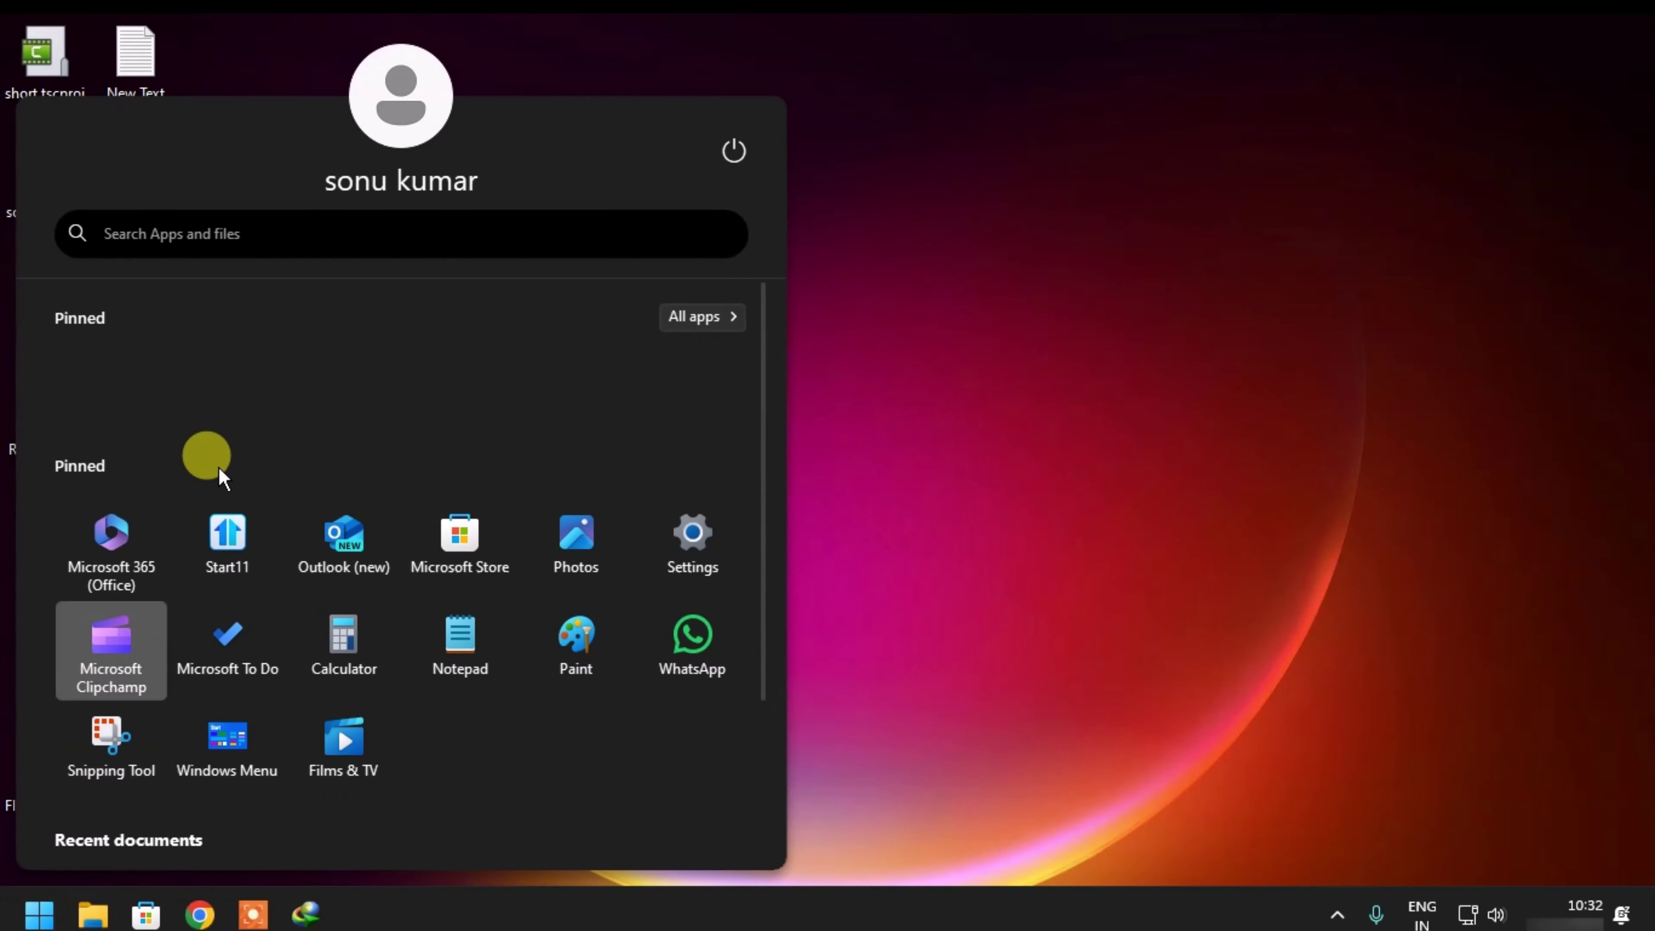
{"action": "type", "text": "star"}
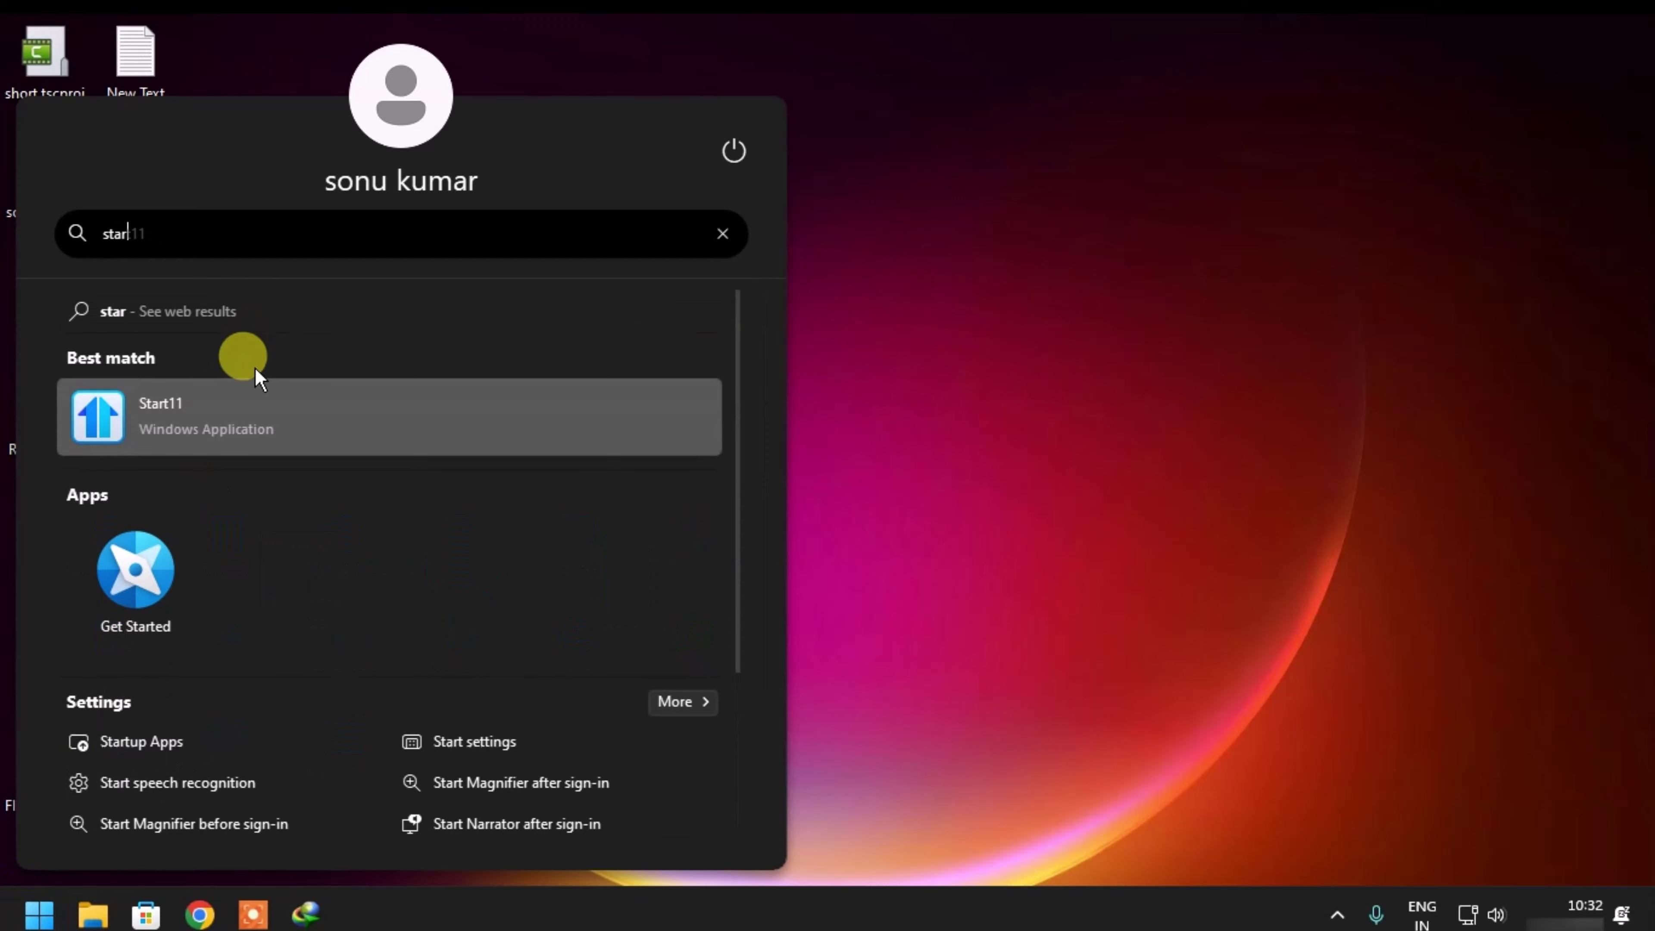
{"action": "left_click", "coordinate": [245, 408]}
- Apply the Windows 7 style with the Compact Windows 7 style substyle and preview the Start menu
{"action": "left_click", "coordinate": [508, 315]}
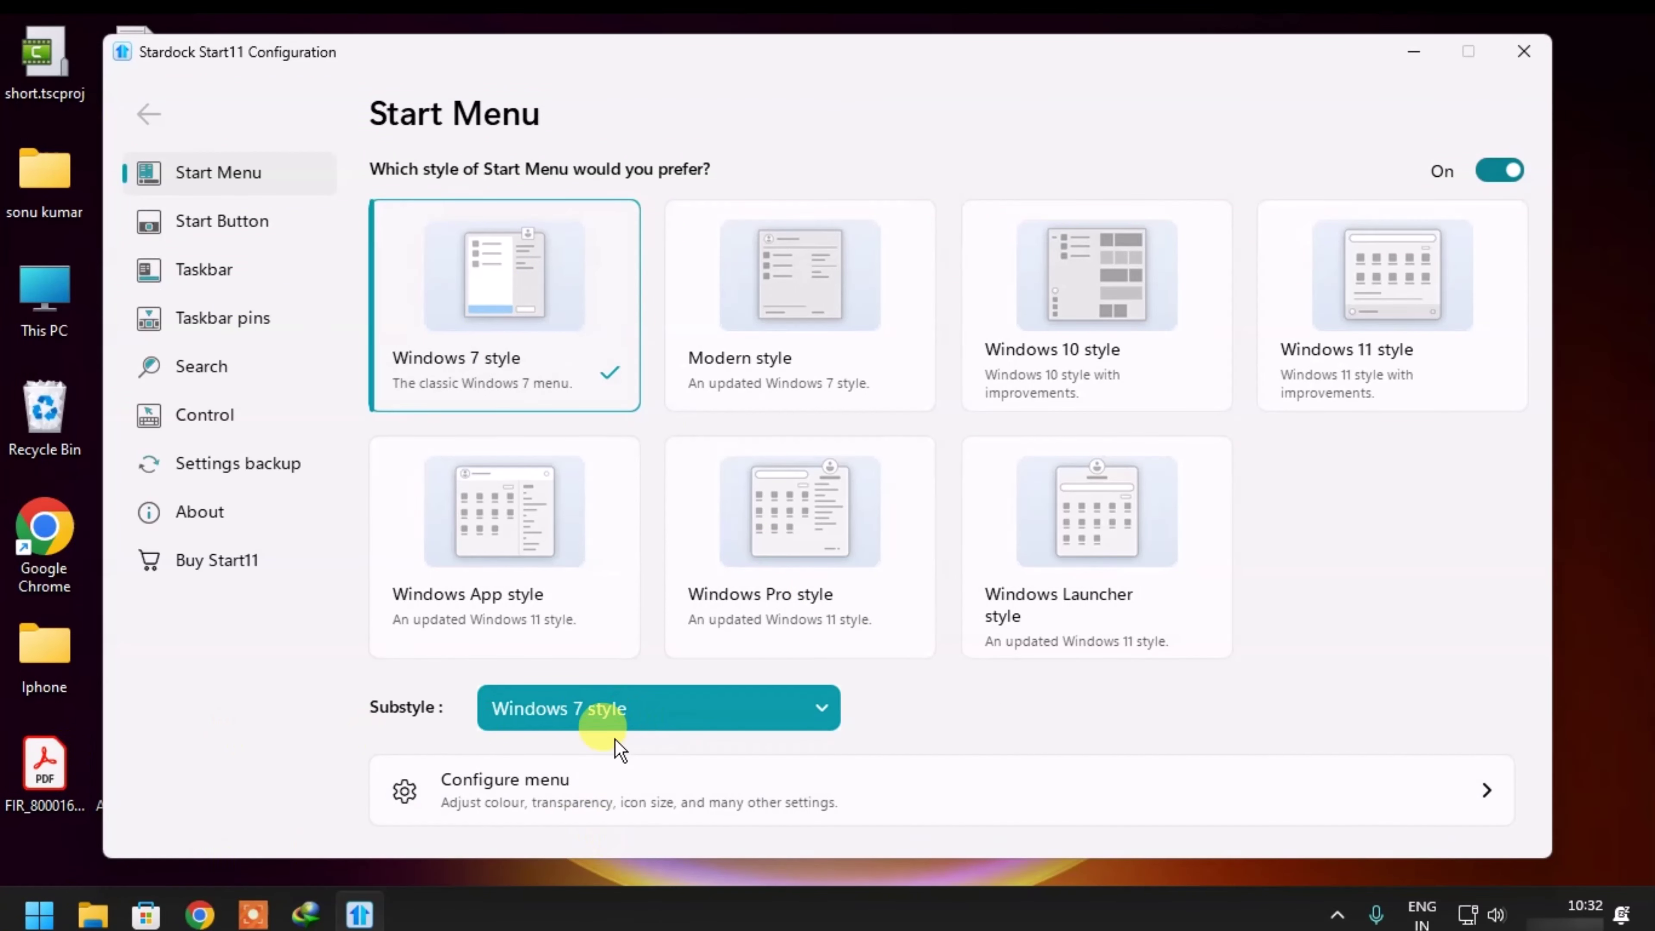
{"action": "left_click", "coordinate": [624, 718]}
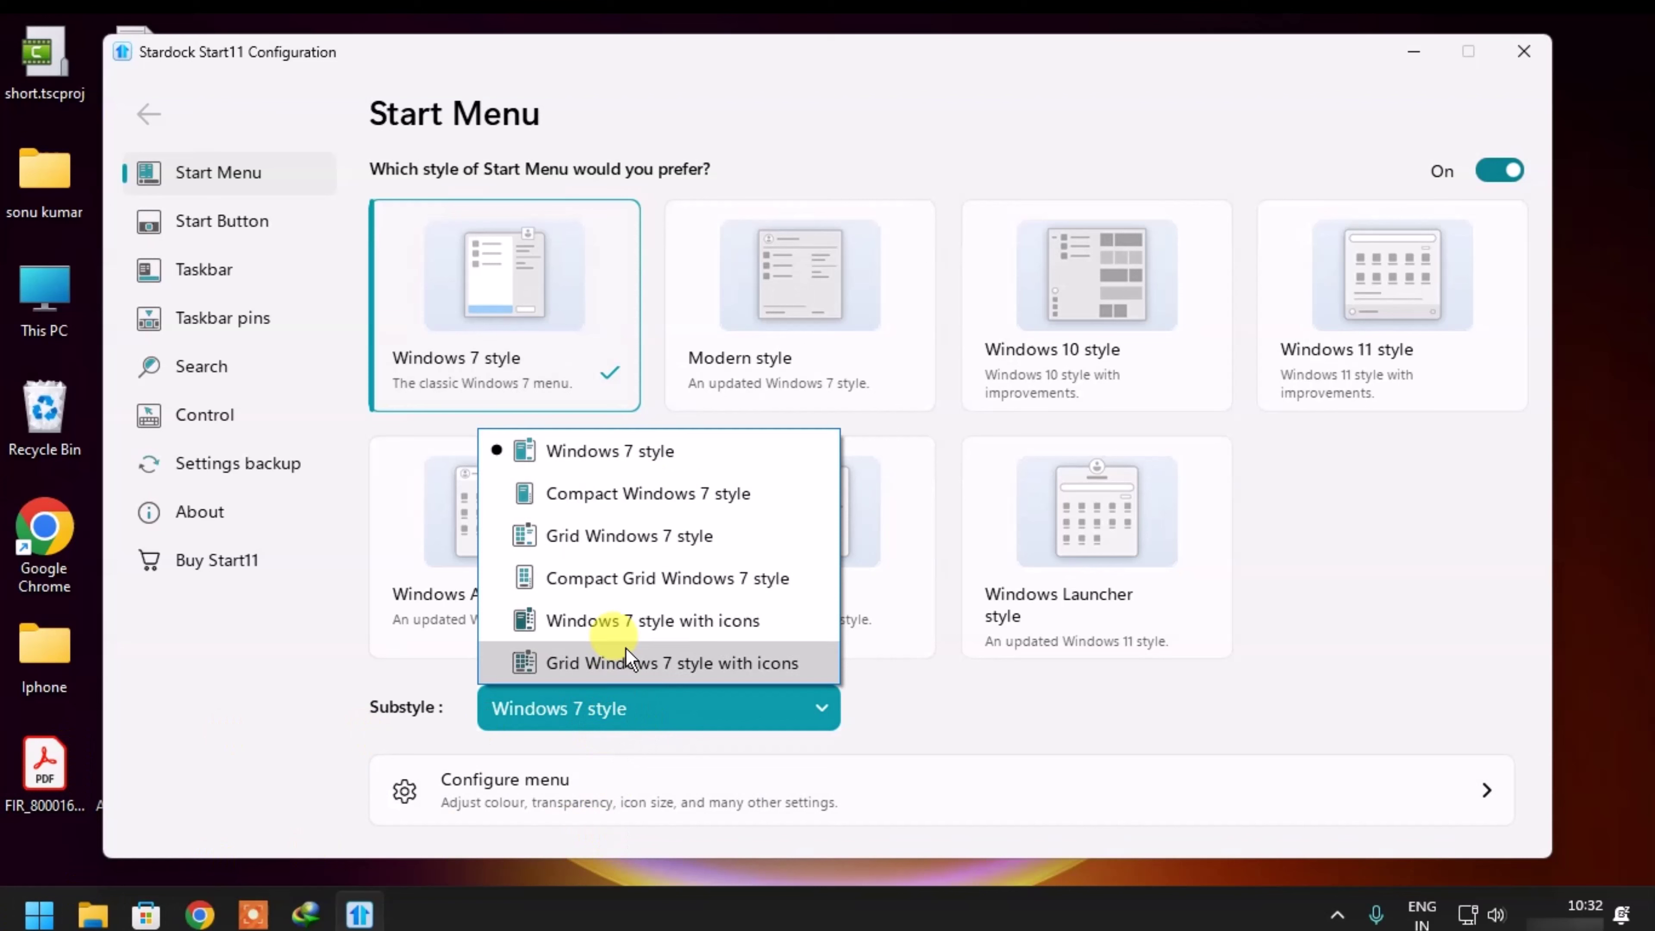
{"action": "left_click", "coordinate": [650, 499]}
{"action": "left_click", "coordinate": [40, 913]}
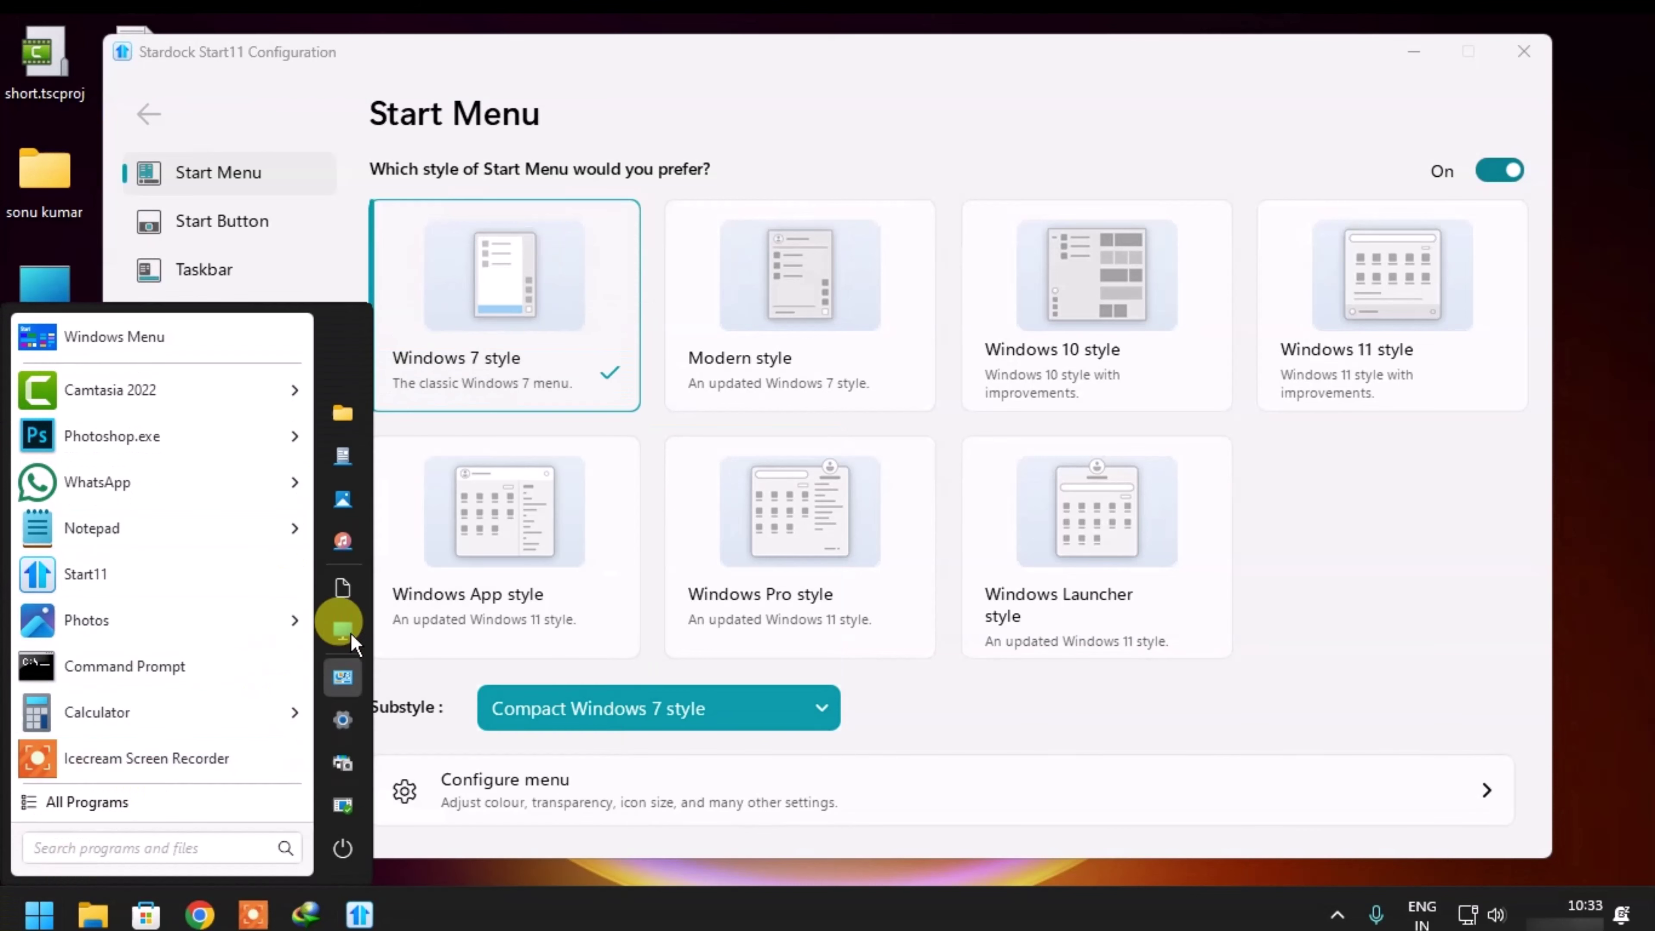
- Change the substyle to Grid Windows 7 style and preview the Start menu
{"action": "left_click", "coordinate": [604, 703]}
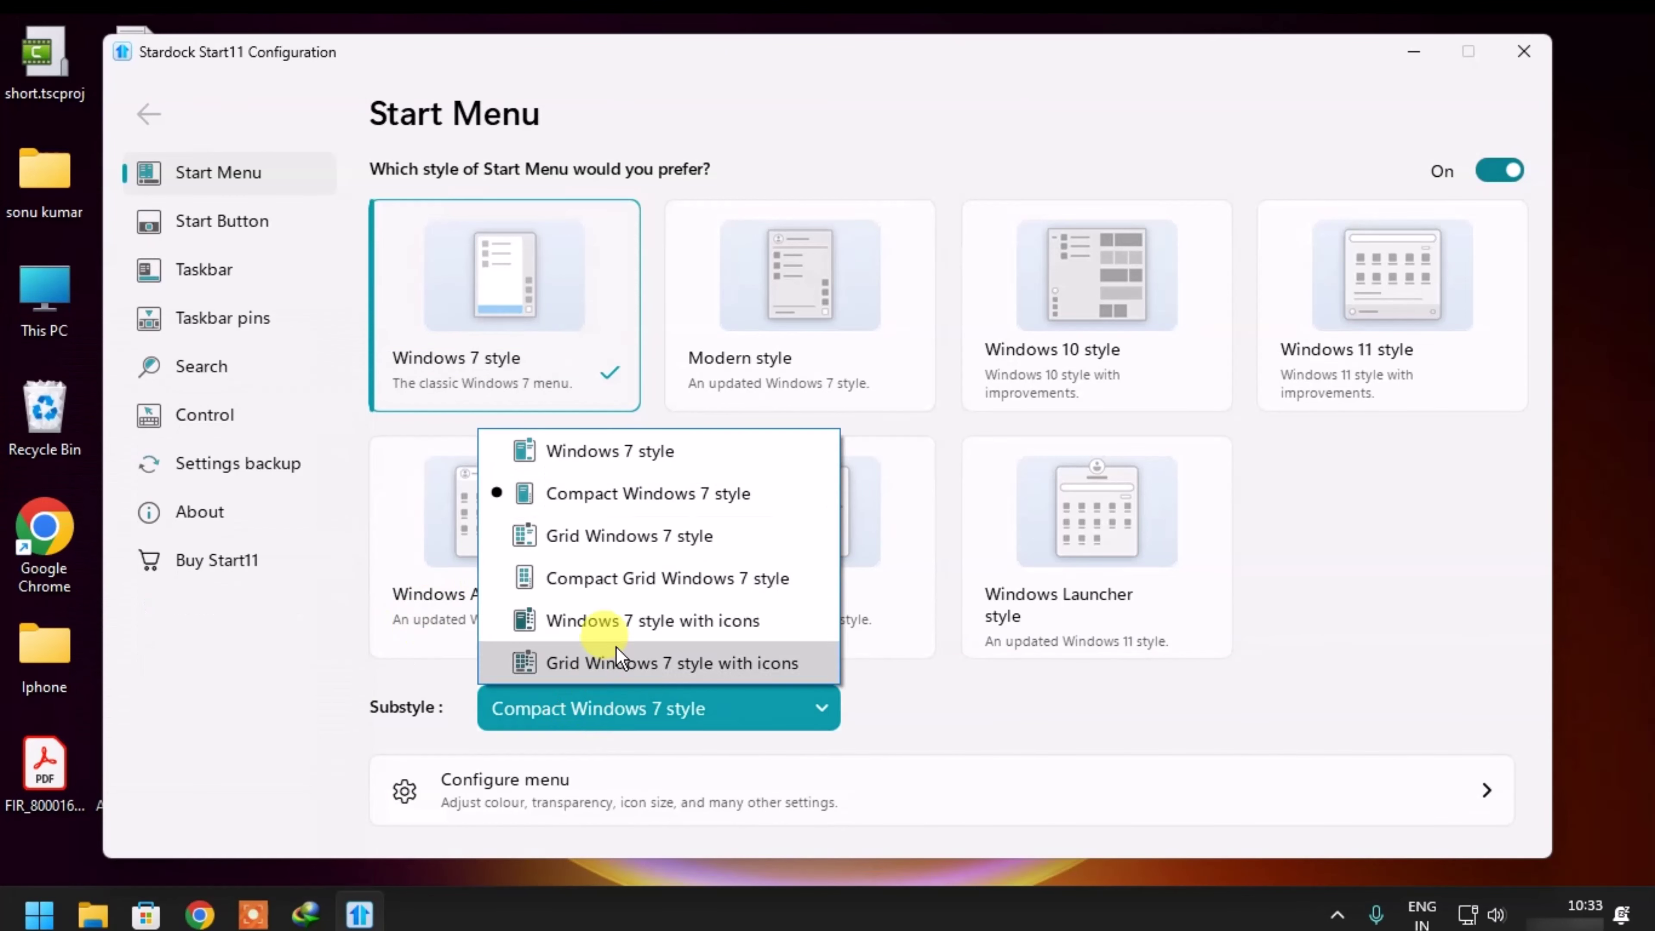
{"action": "left_click", "coordinate": [641, 535]}
{"action": "left_click", "coordinate": [39, 913]}
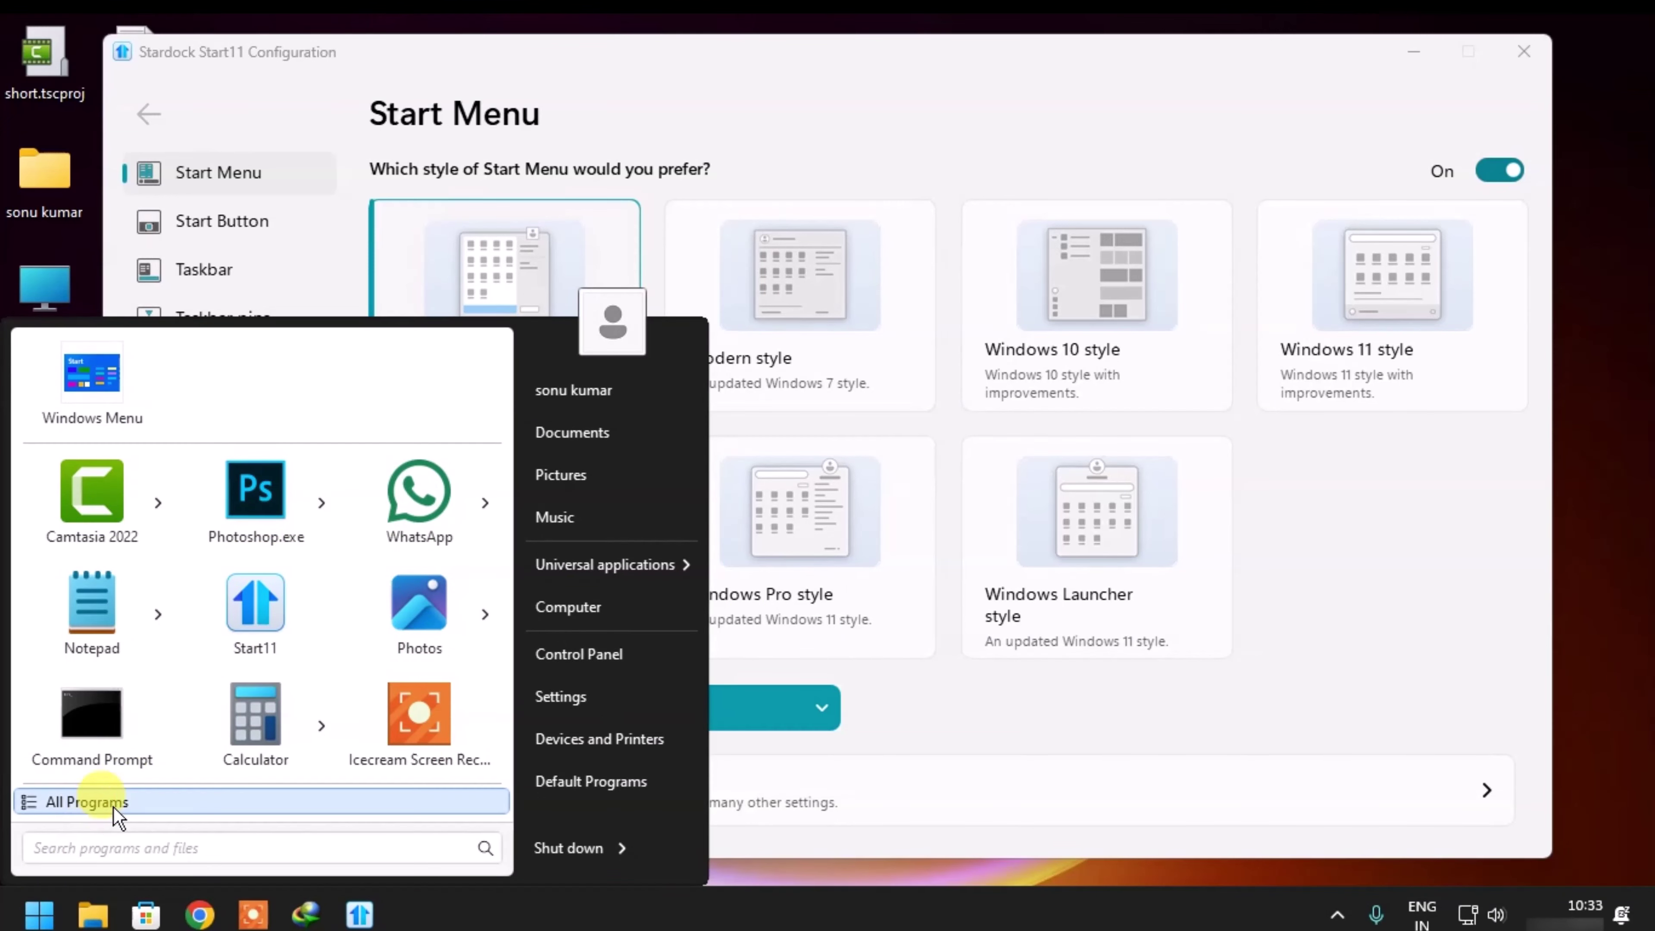
{"action": "left_click", "coordinate": [1515, 669]}
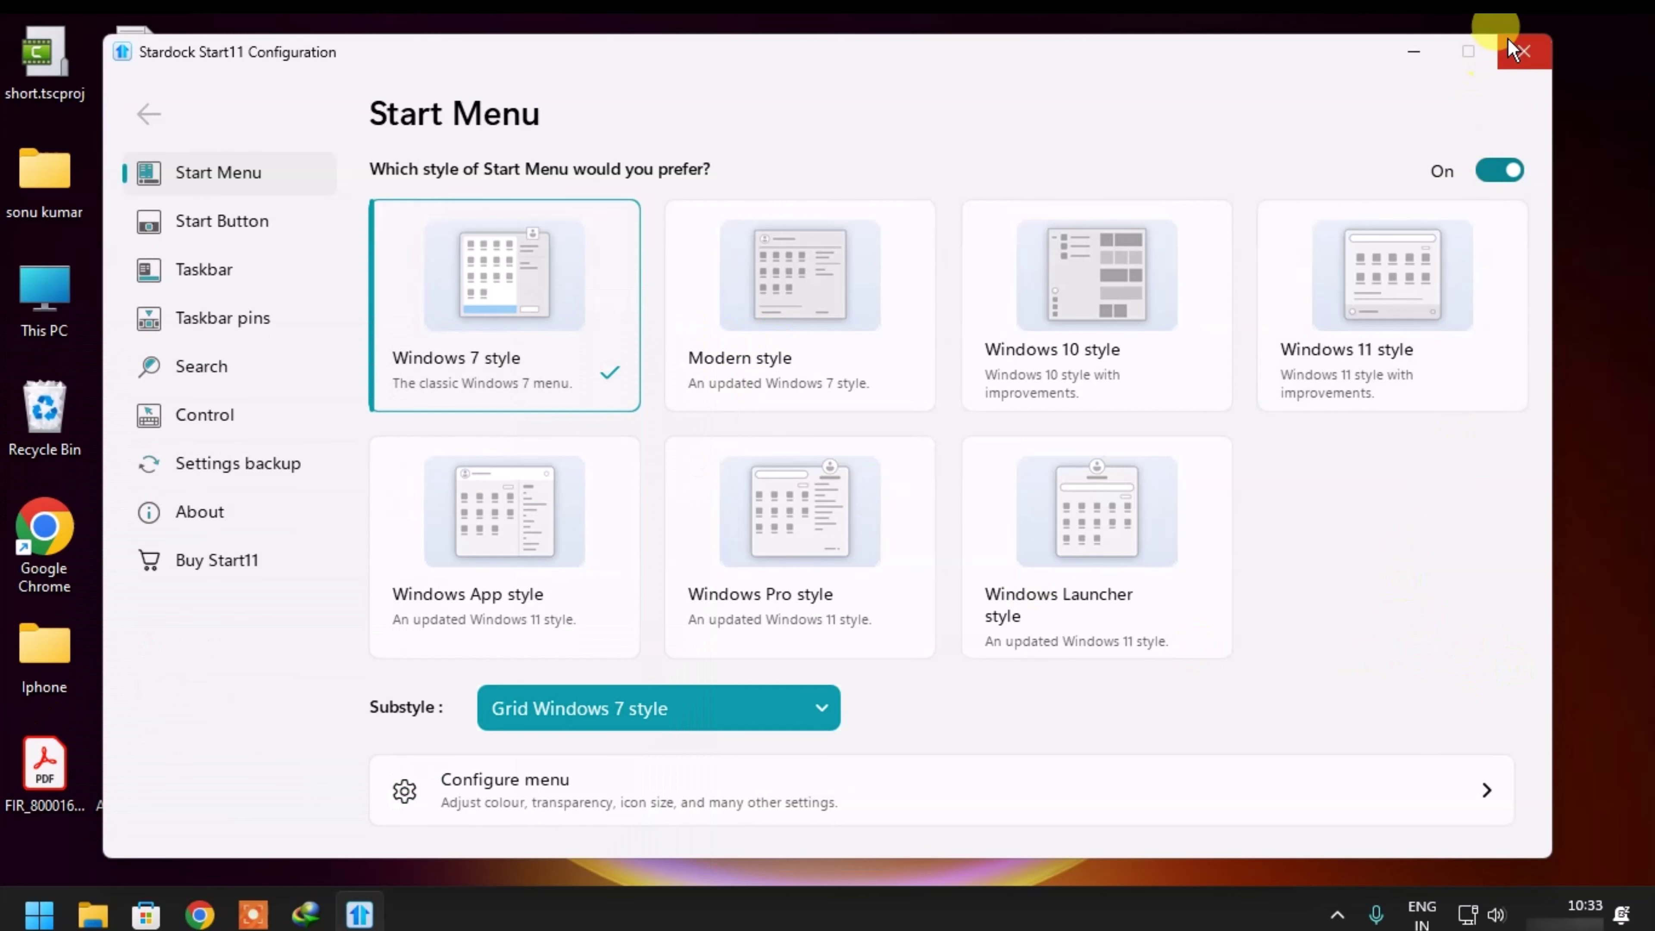
- Close the Start11 configuration and open Google Chrome from the desktop
{"action": "left_click", "coordinate": [1521, 52]}
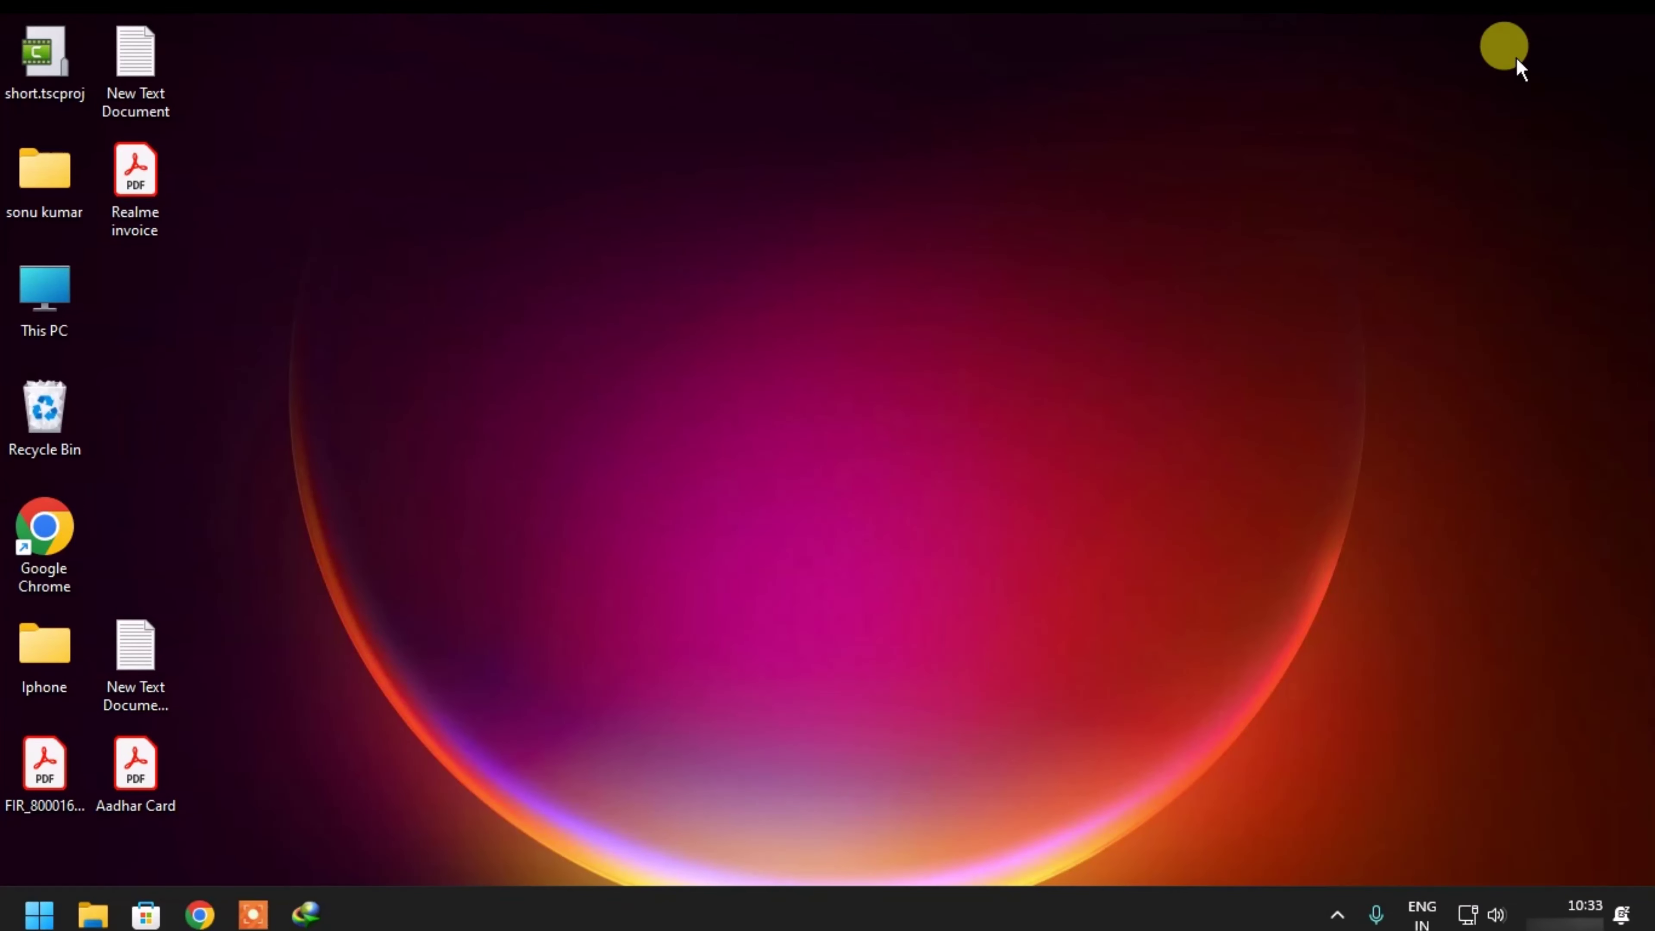
{"action": "double_click", "coordinate": [44, 559]}
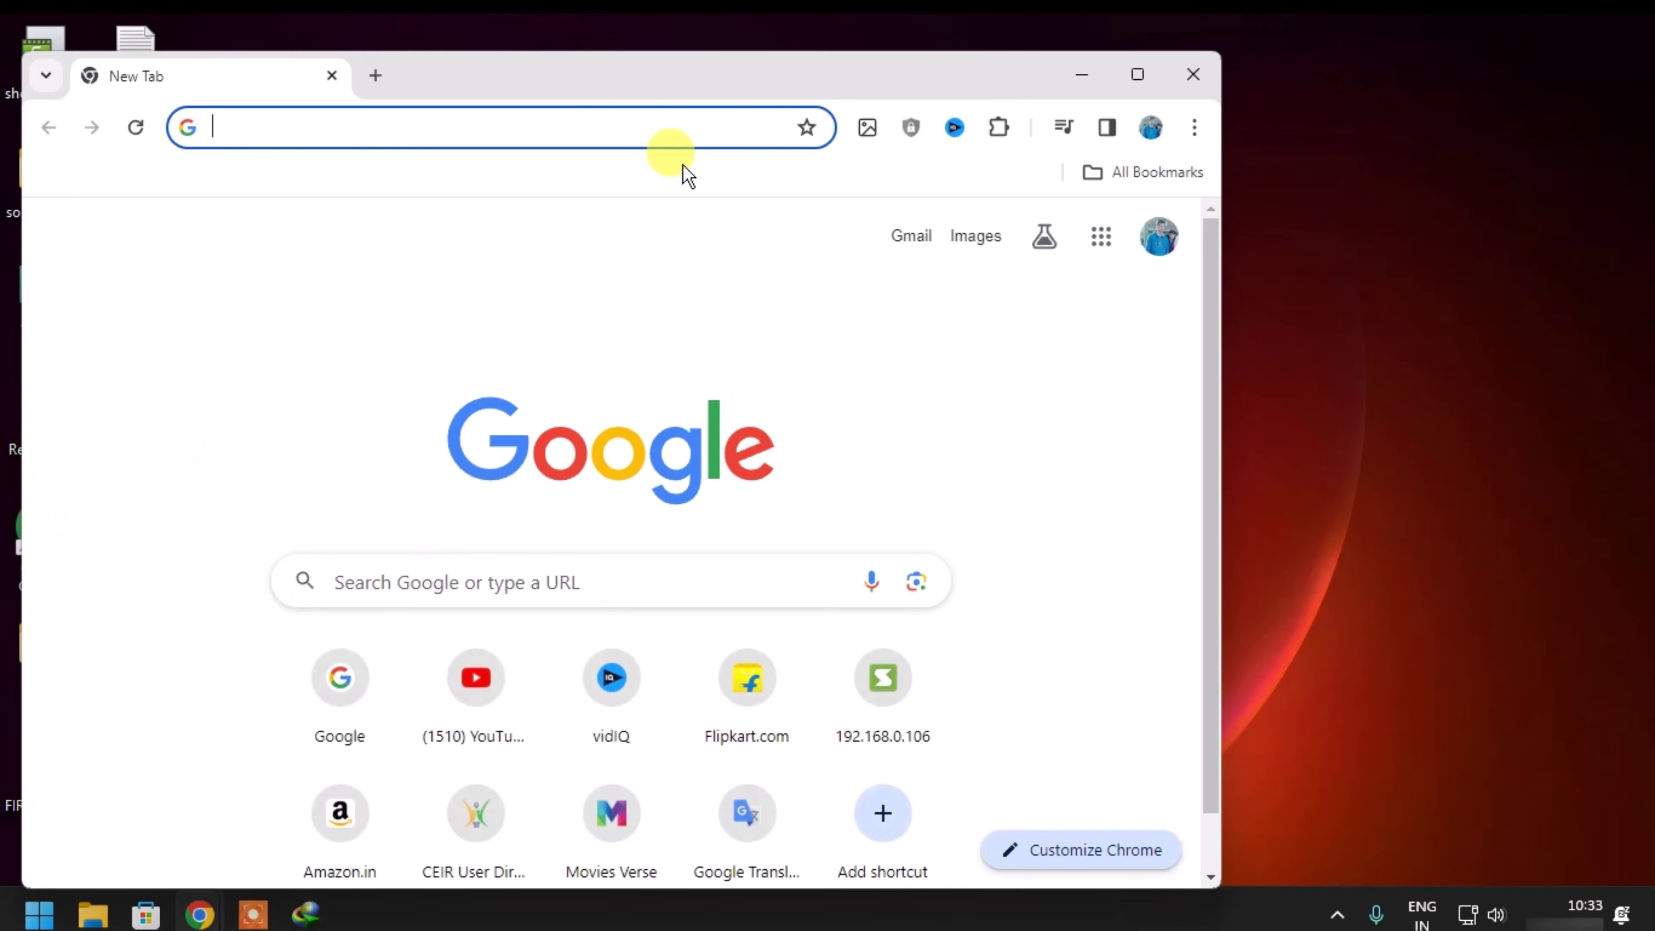
- Go to google.com in a maximized browser window and search for "stardock"
{"action": "double_click", "coordinate": [821, 80]}
{"action": "type", "text": "google.com"}
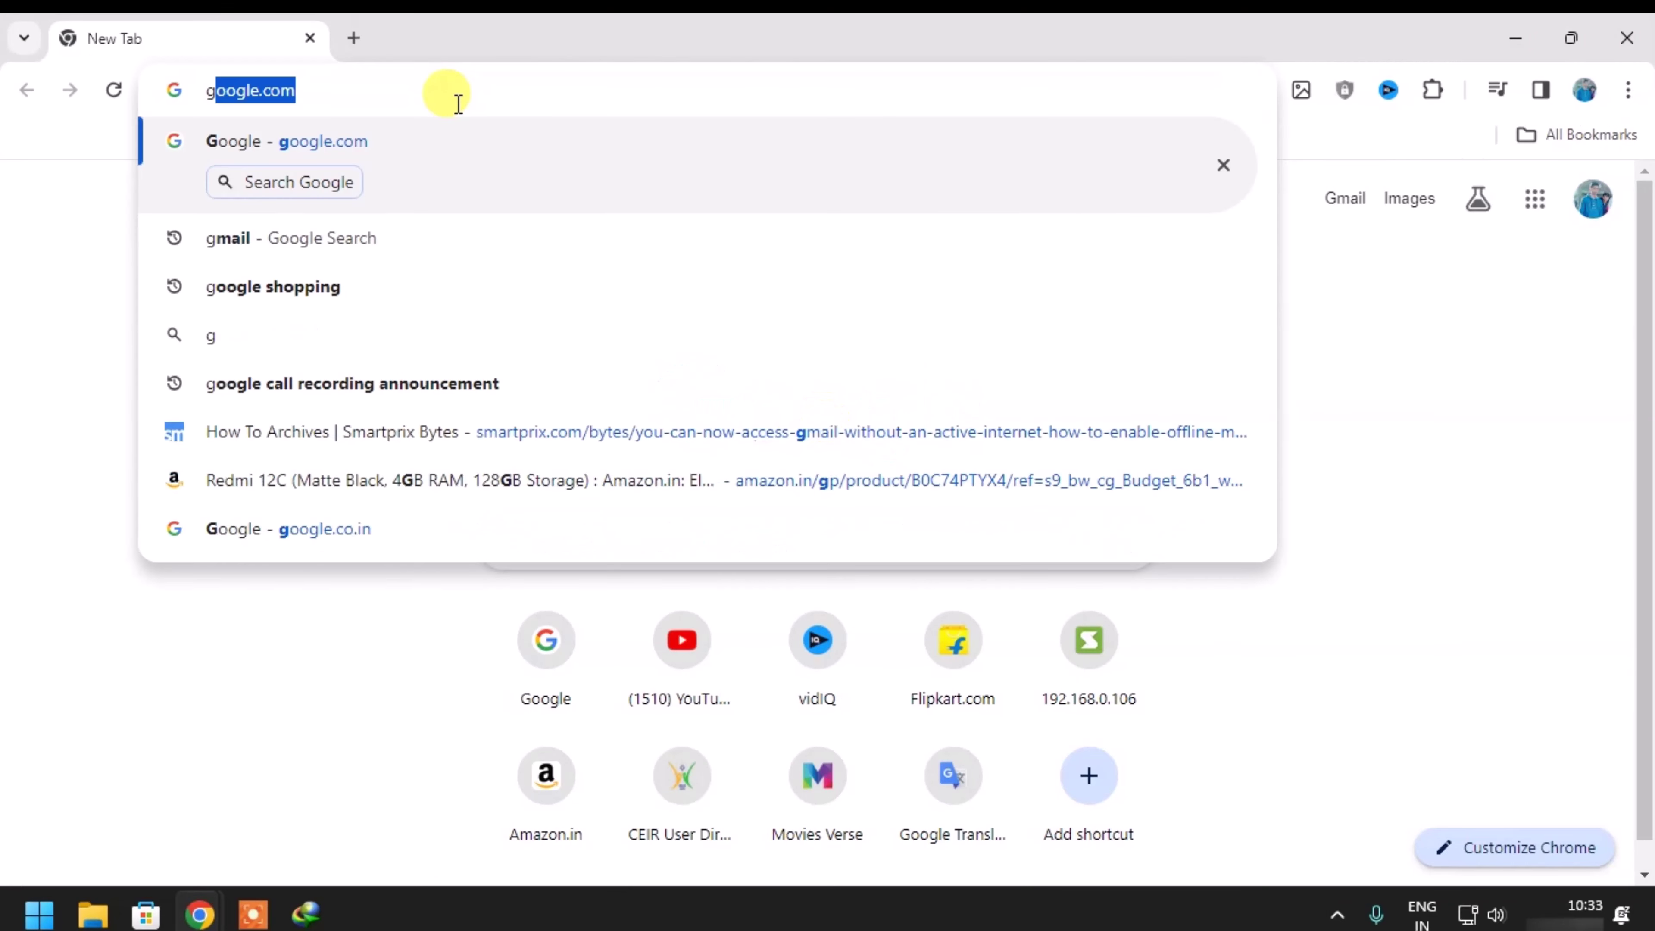
{"action": "key", "text": "Return"}
{"action": "type", "text": "stardock"}
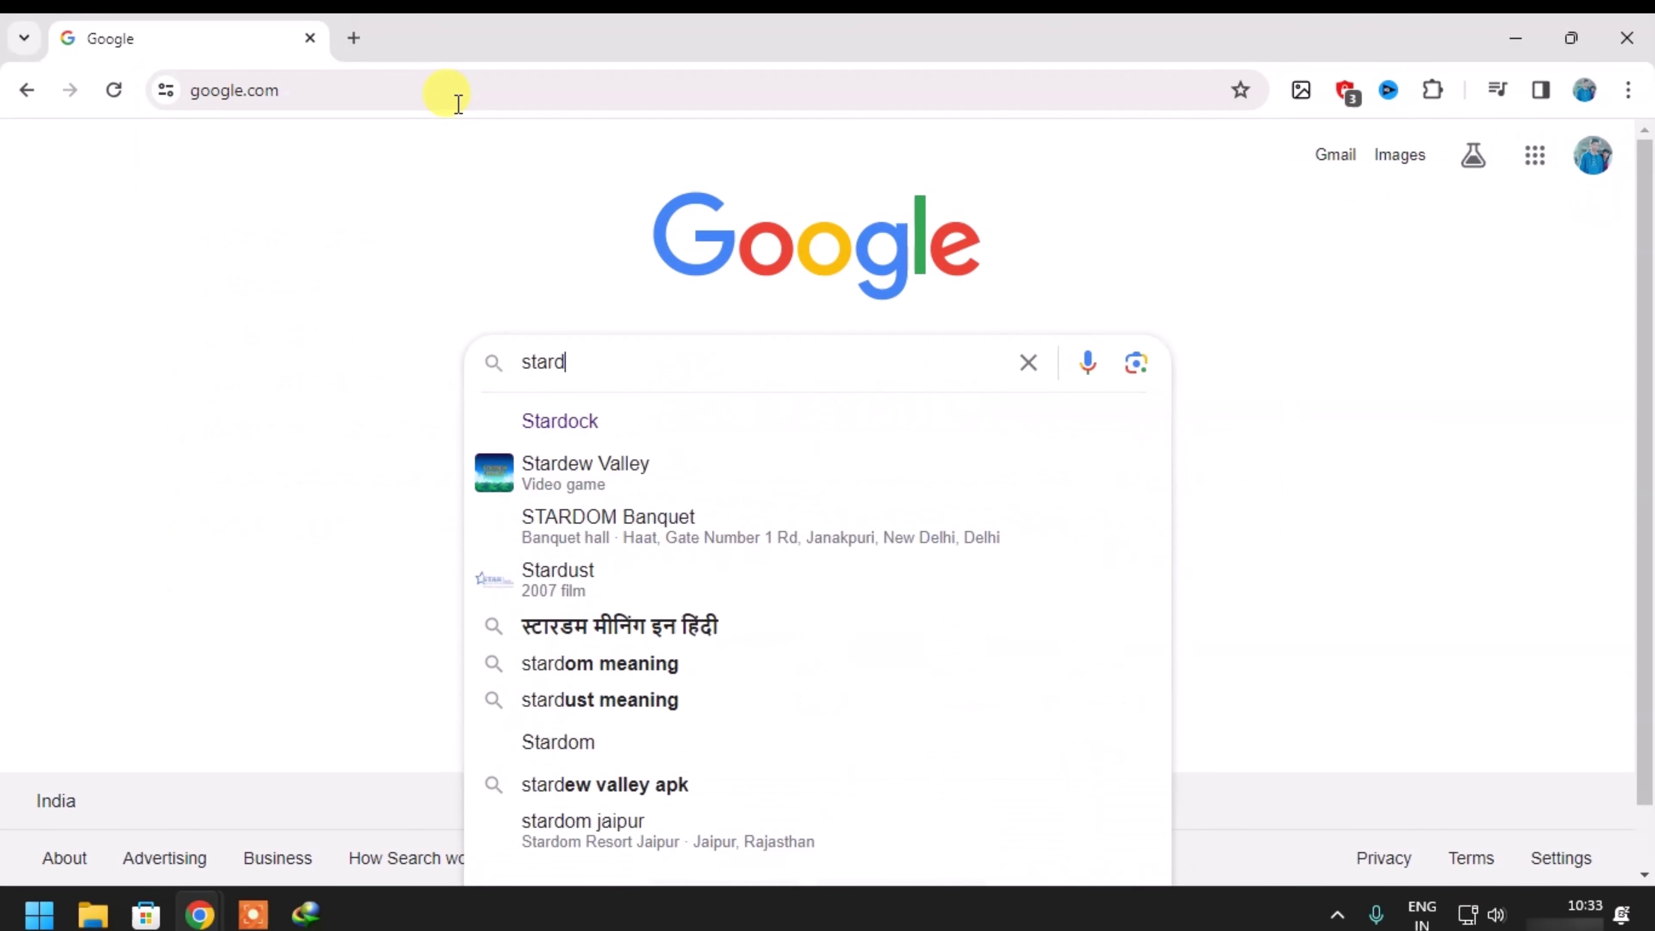
{"action": "key", "text": "Return"}
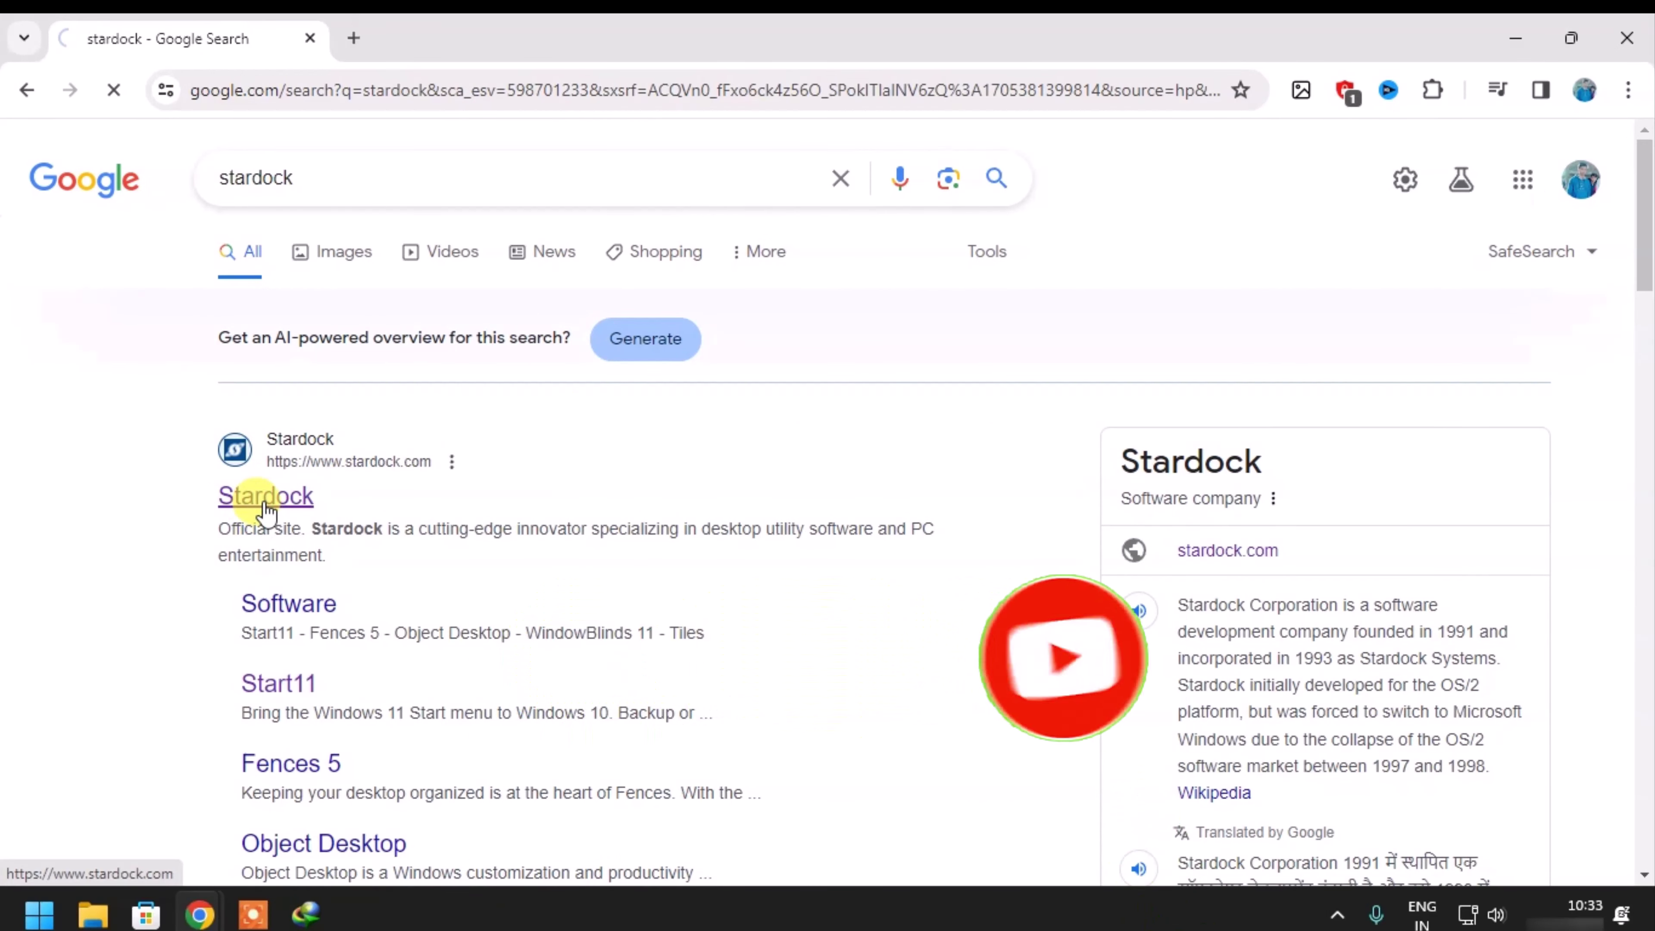
- Open the official Stardock site, find Start11 among its software and open its product page
{"action": "scroll", "coordinate": [672, 499], "scroll_direction": "down", "scroll_amount": 8}
{"action": "scroll", "coordinate": [671, 521], "scroll_direction": "up", "scroll_amount": 3}
{"action": "scroll", "coordinate": [661, 512], "scroll_direction": "up", "scroll_amount": 10}
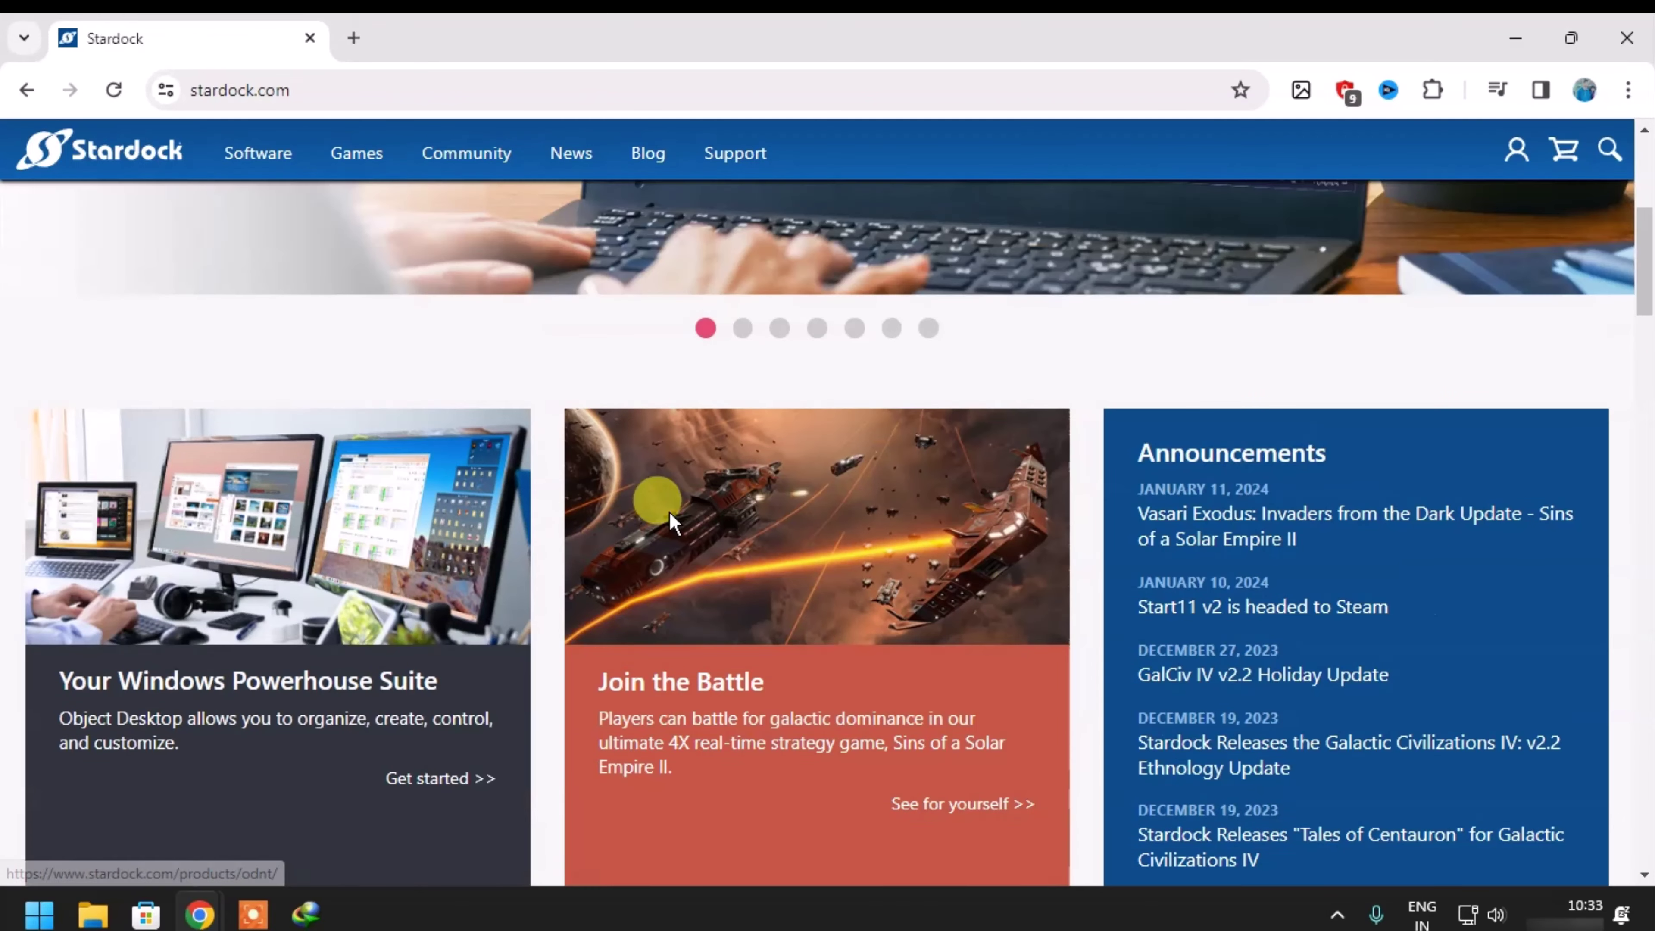
{"action": "scroll", "coordinate": [655, 502], "scroll_direction": "down", "scroll_amount": 4}
{"action": "scroll", "coordinate": [645, 511], "scroll_direction": "down", "scroll_amount": 6}
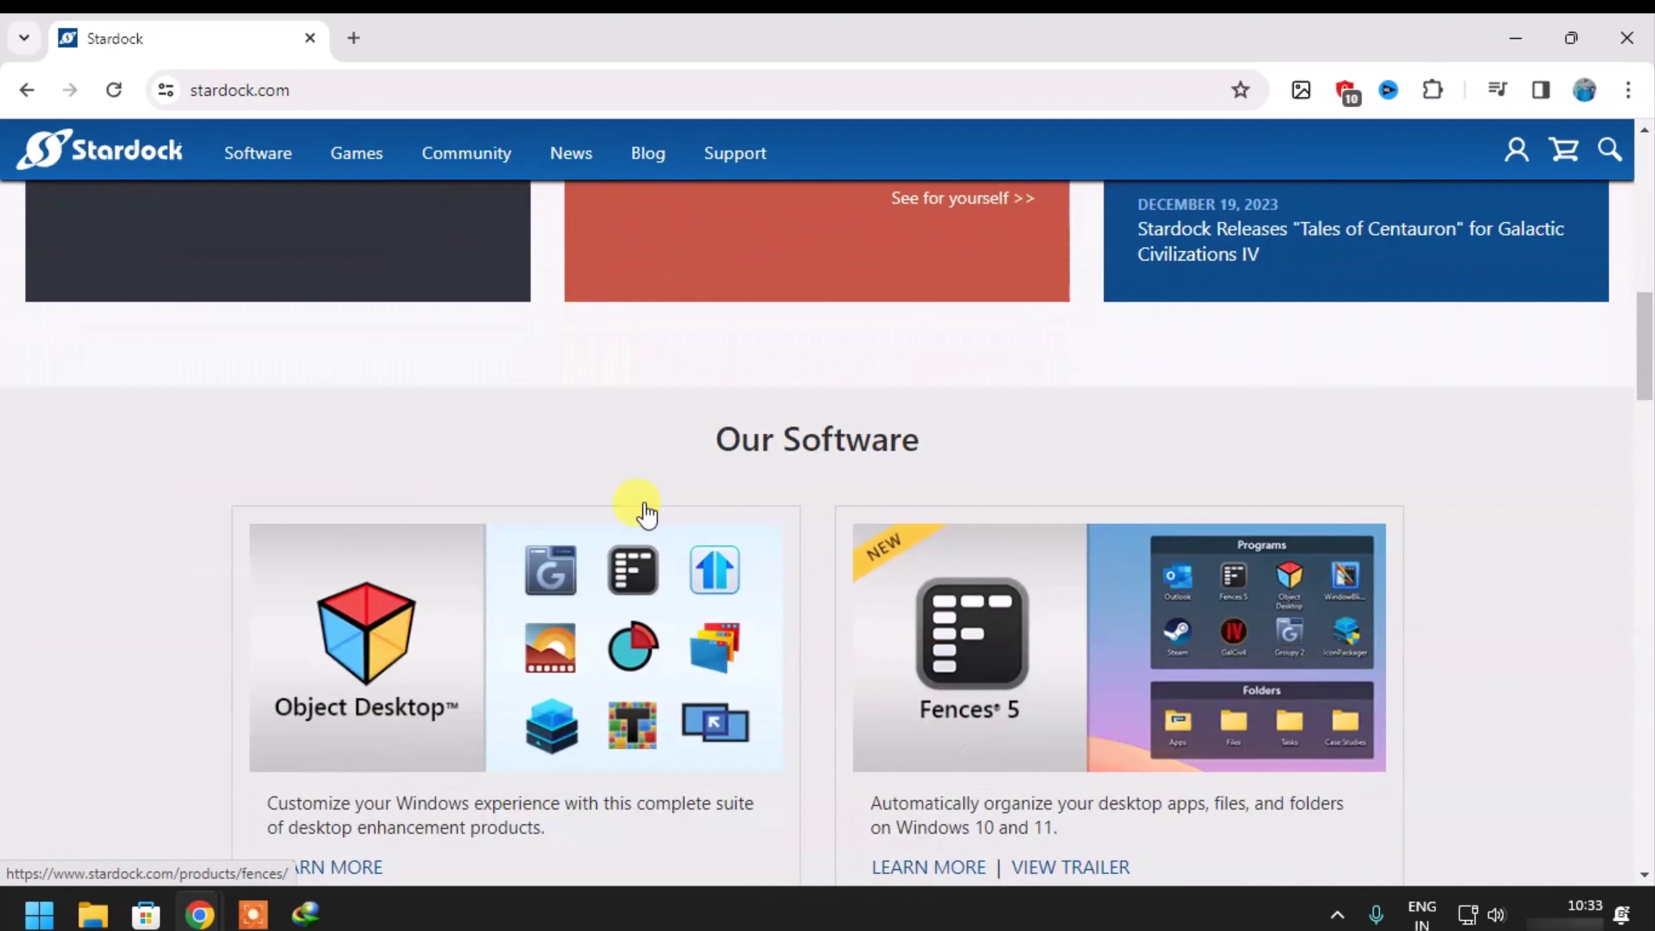
{"action": "scroll", "coordinate": [645, 503], "scroll_direction": "down", "scroll_amount": 7}
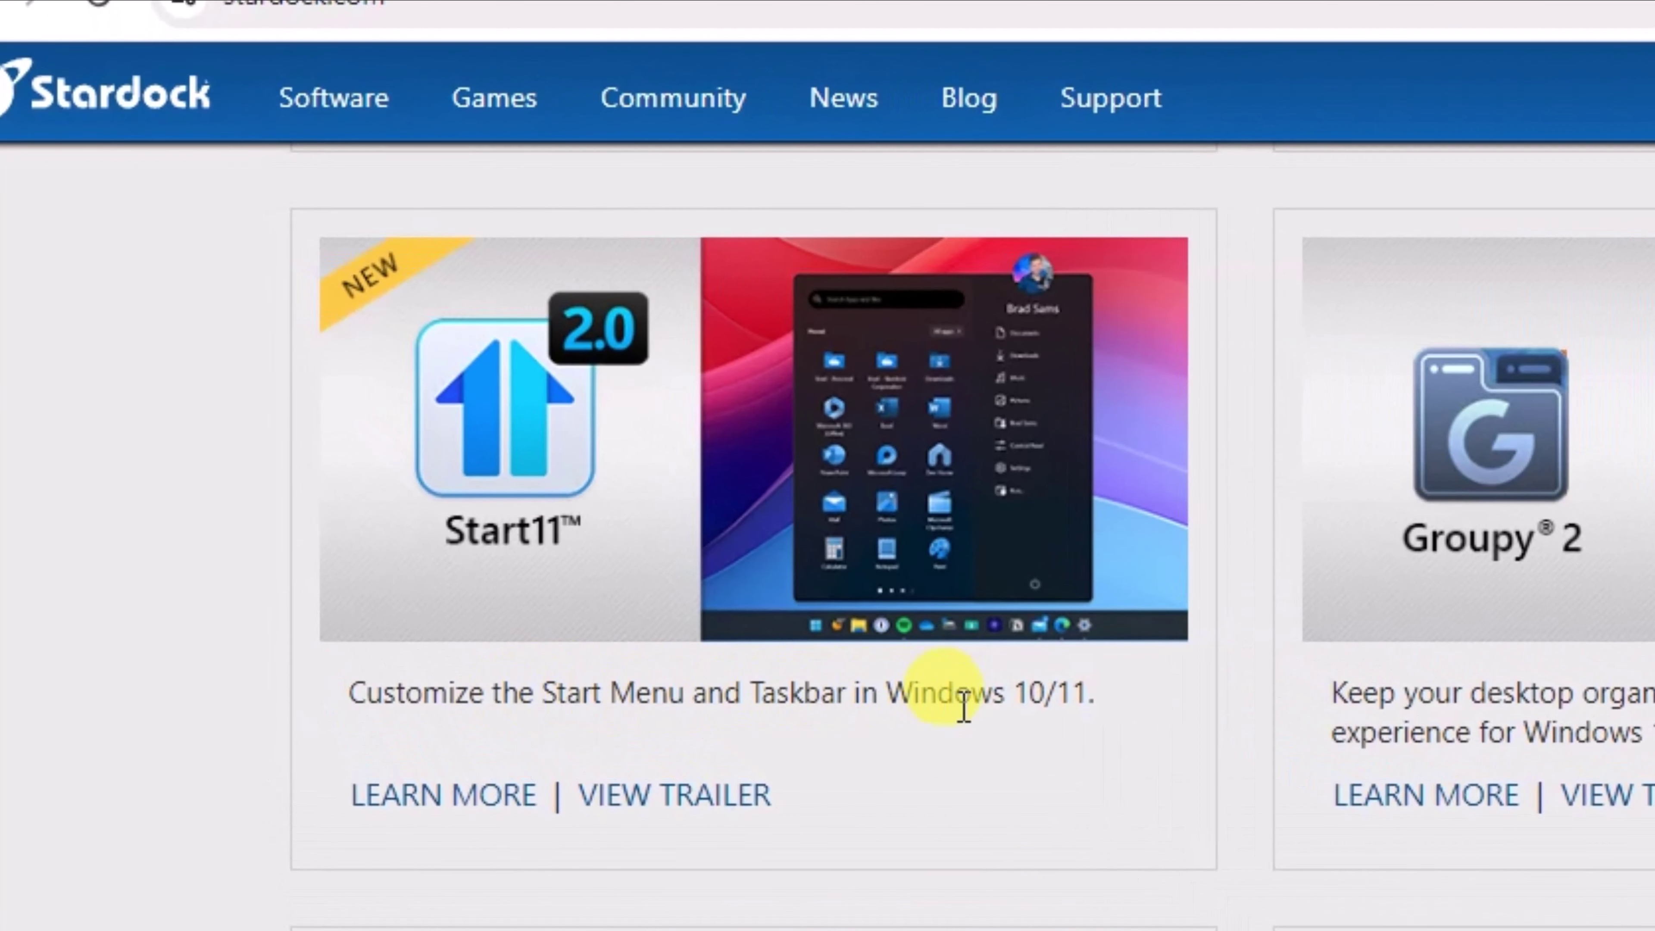
{"action": "scroll", "coordinate": [671, 789], "scroll_direction": "up", "scroll_amount": 2}
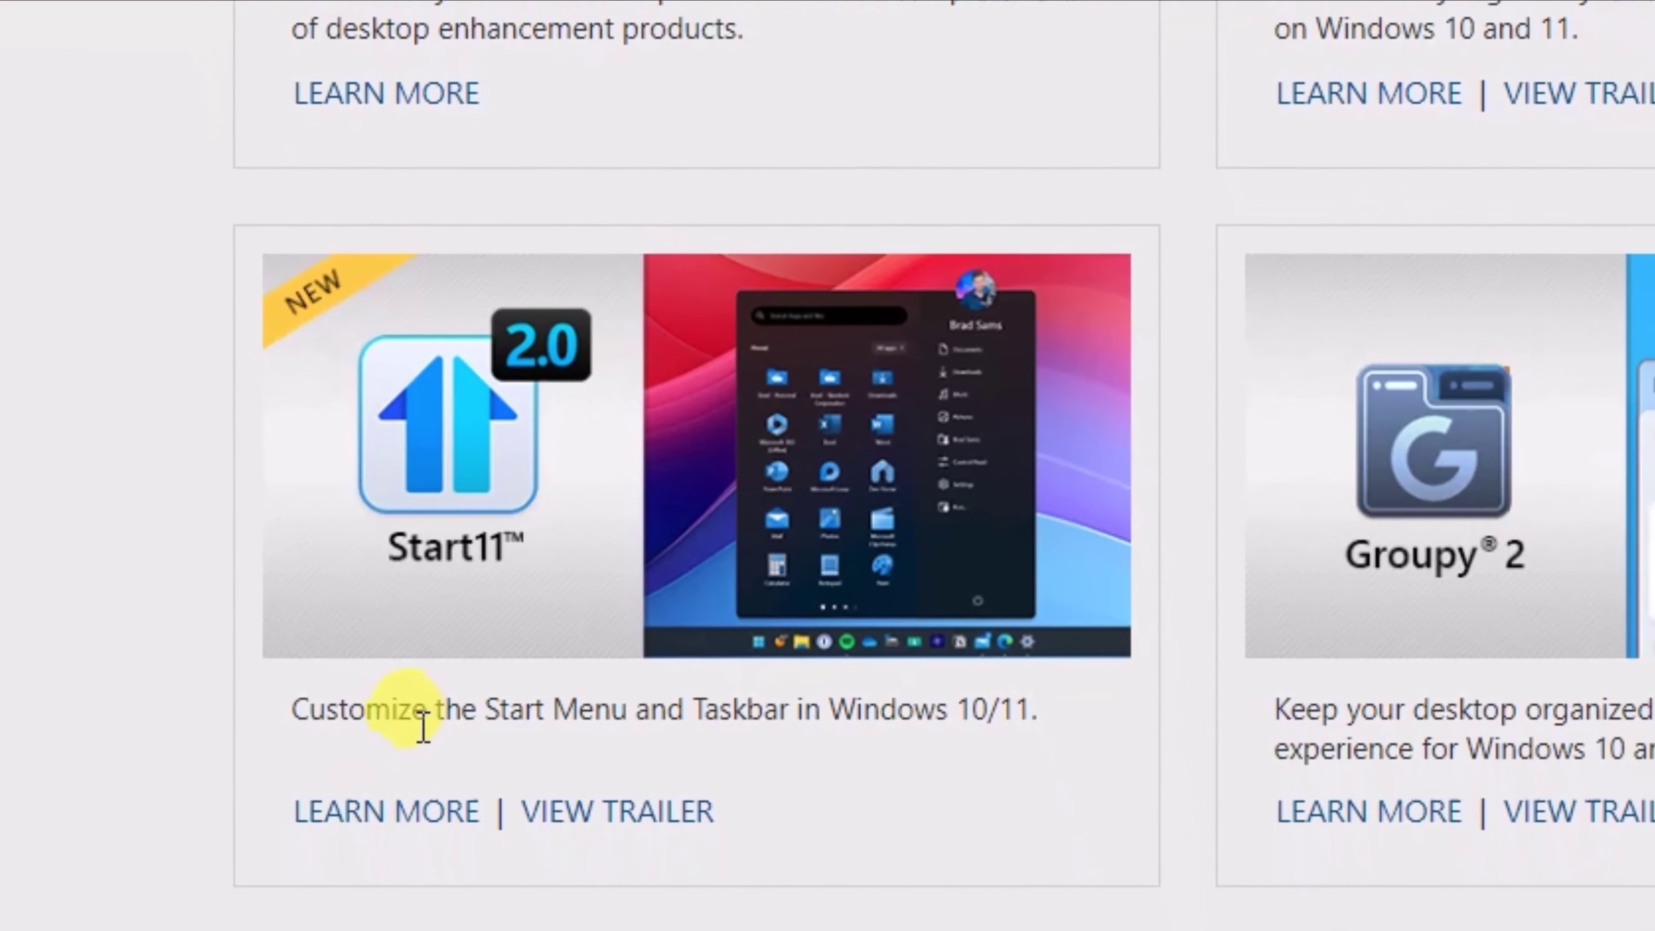
{"action": "left_click", "coordinate": [385, 820]}
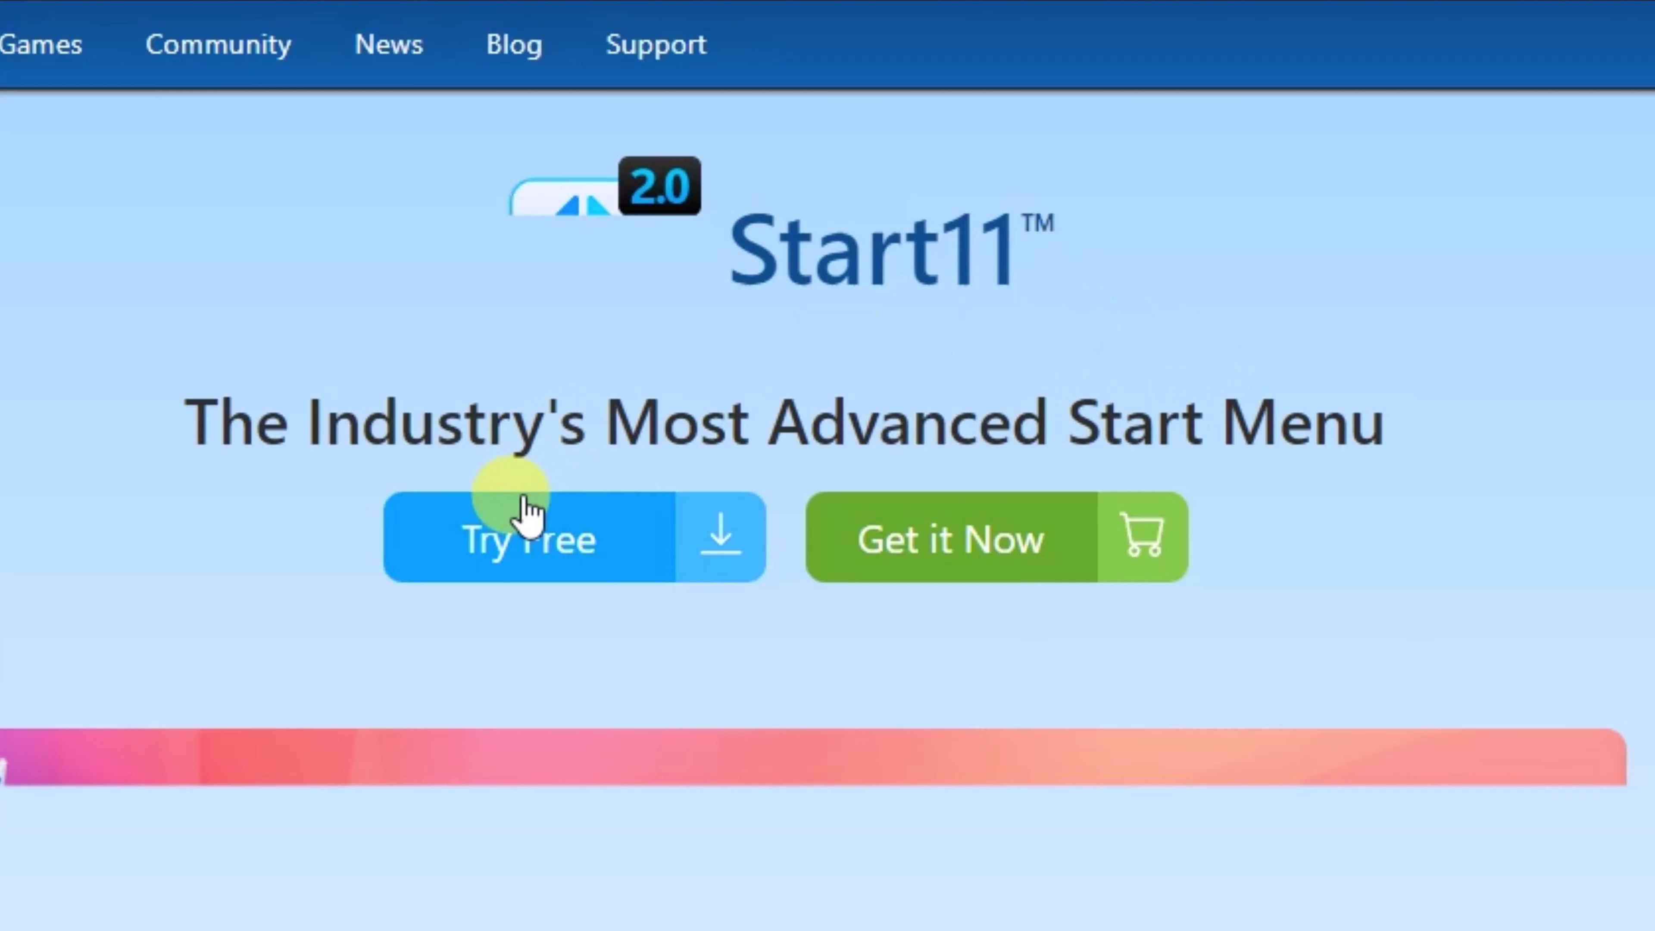
- Look through the Start11 page, request the free trial download and cancel the duplicate download of Start11v2-setup.exe
{"action": "scroll", "coordinate": [483, 593], "scroll_direction": "down", "scroll_amount": 15}
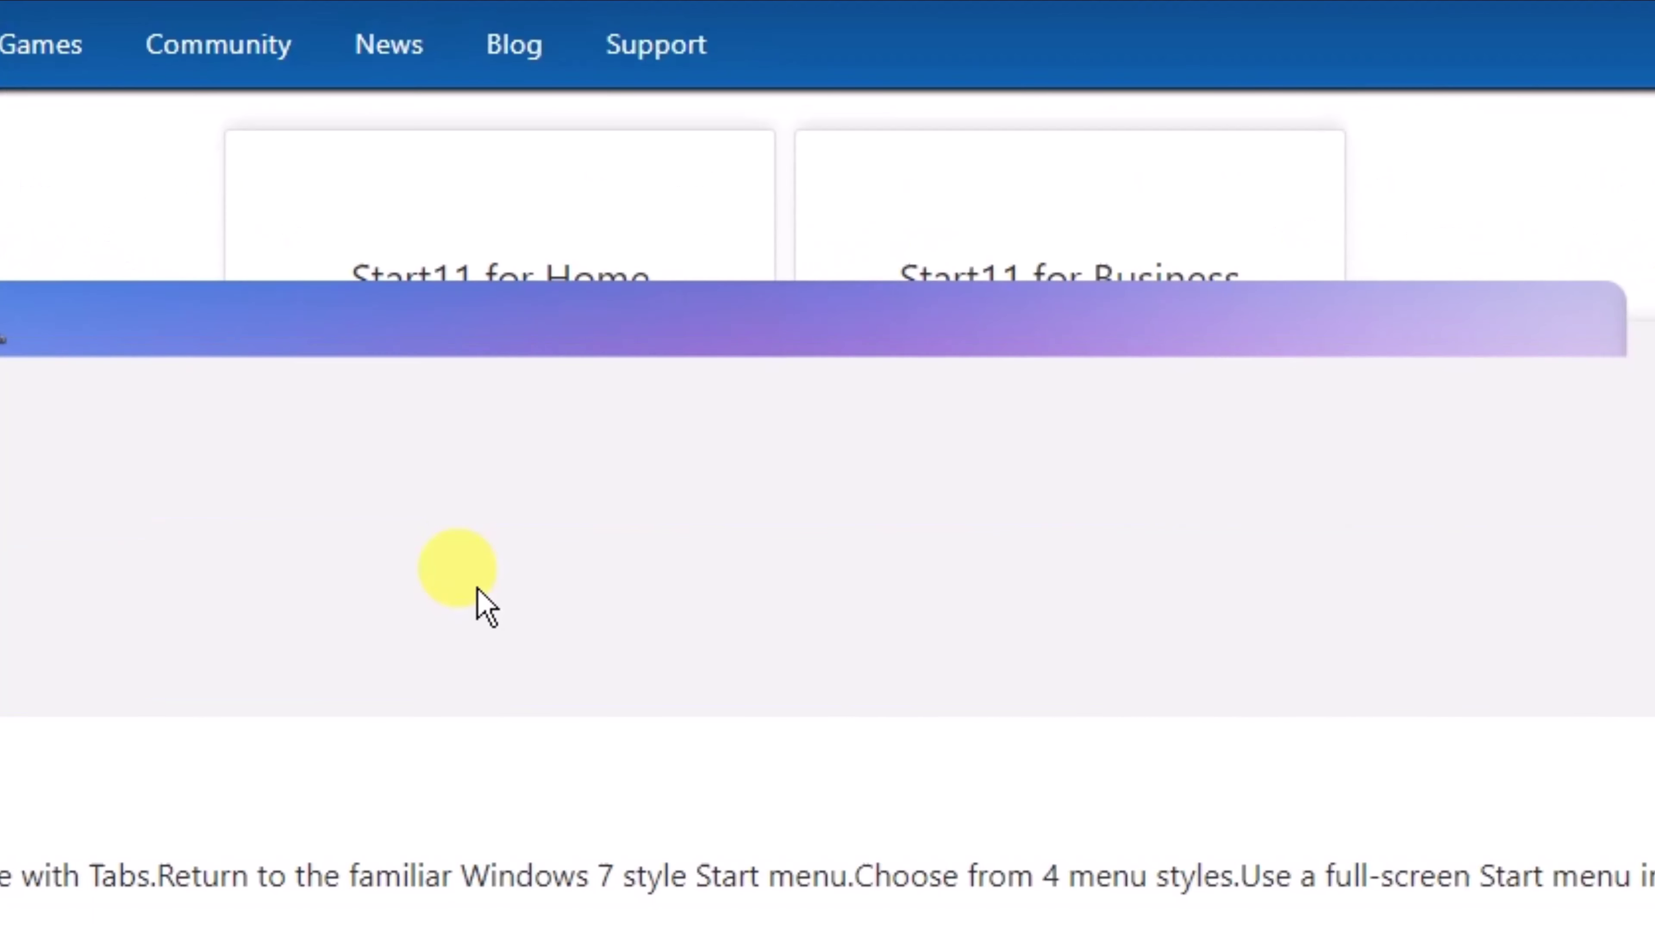
{"action": "scroll", "coordinate": [649, 548], "scroll_direction": "up", "scroll_amount": 3}
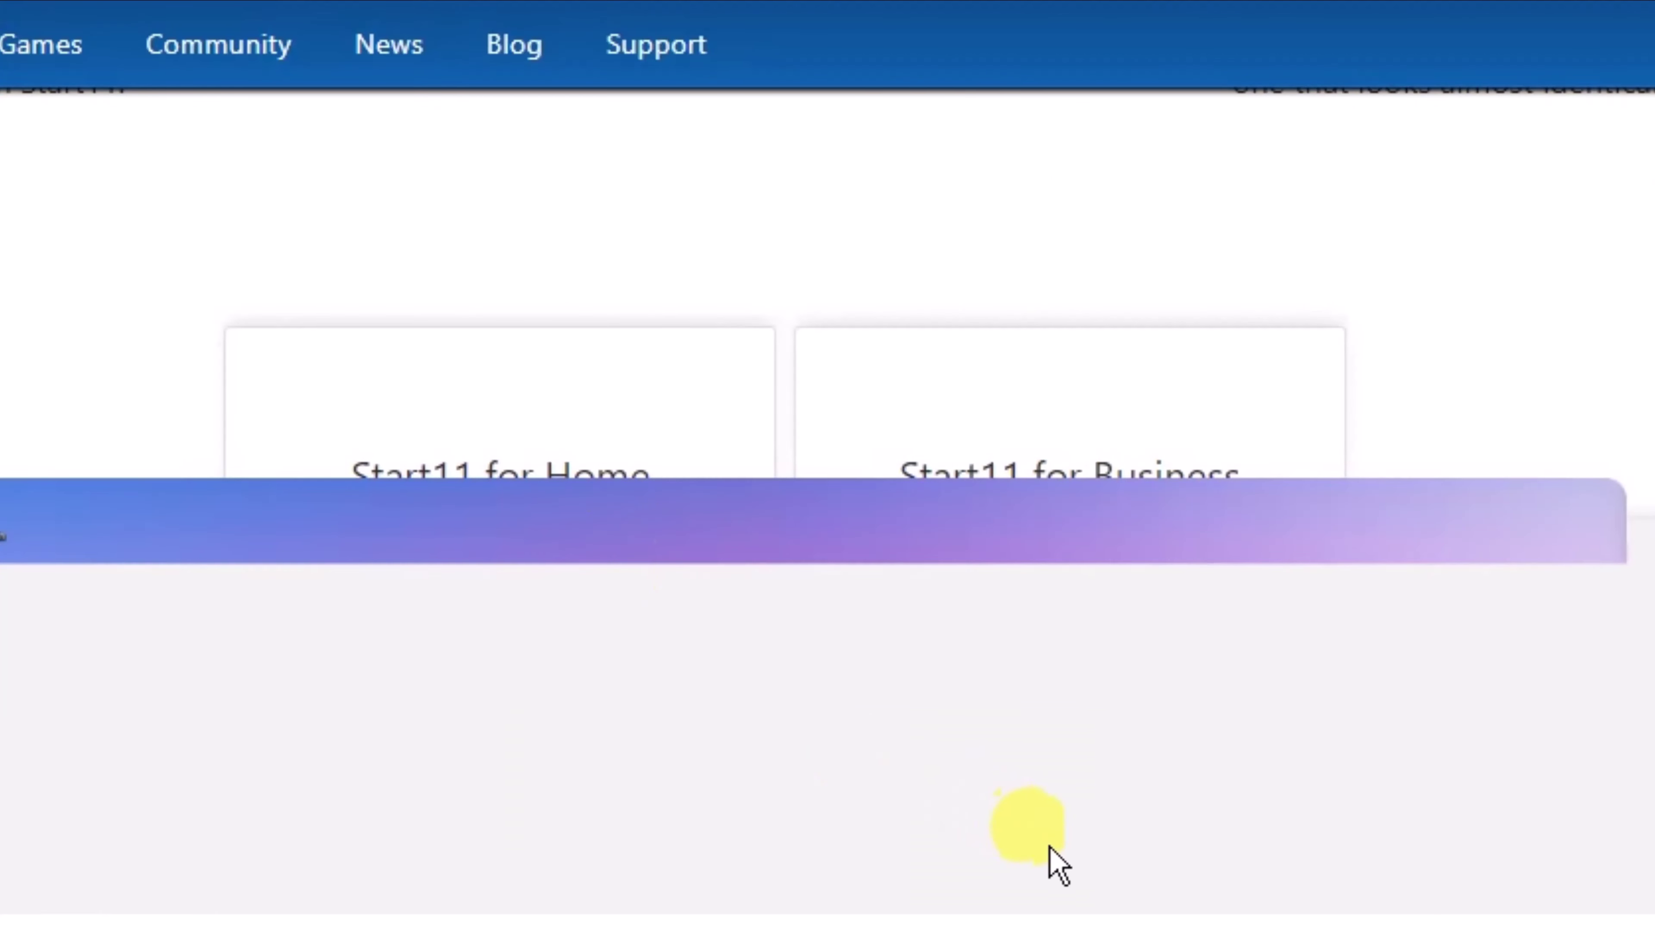
{"action": "scroll", "coordinate": [1056, 861], "scroll_direction": "down", "scroll_amount": 15}
{"action": "scroll", "coordinate": [1028, 843], "scroll_direction": "up", "scroll_amount": 15}
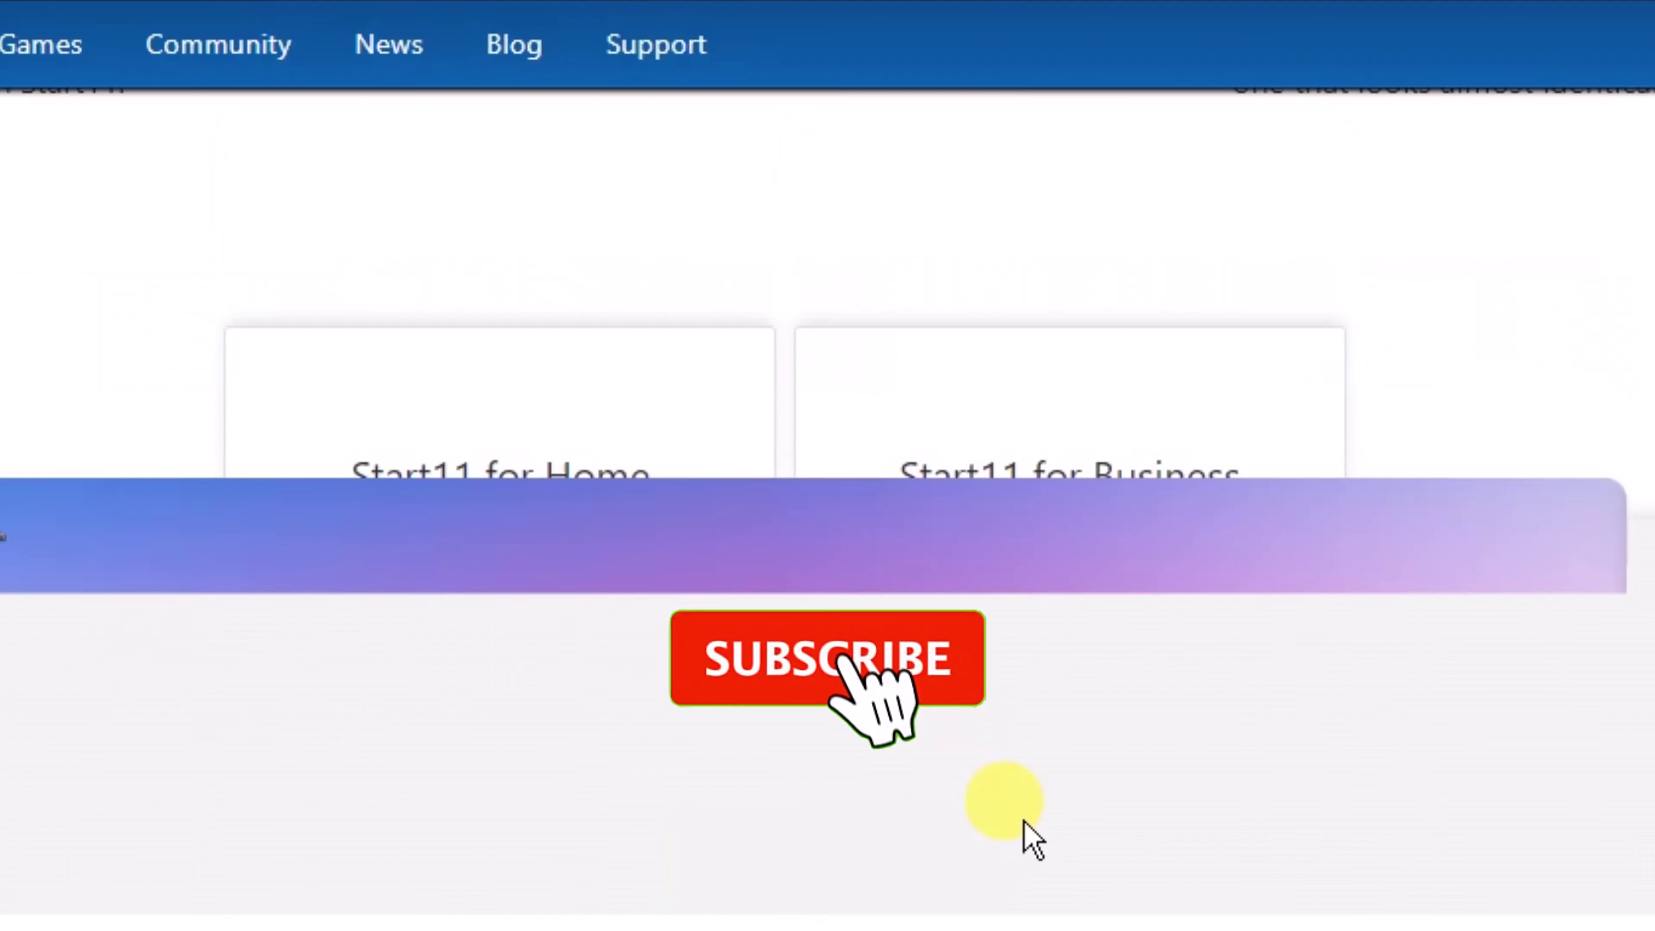
{"action": "scroll", "coordinate": [899, 799], "scroll_direction": "up", "scroll_amount": 5}
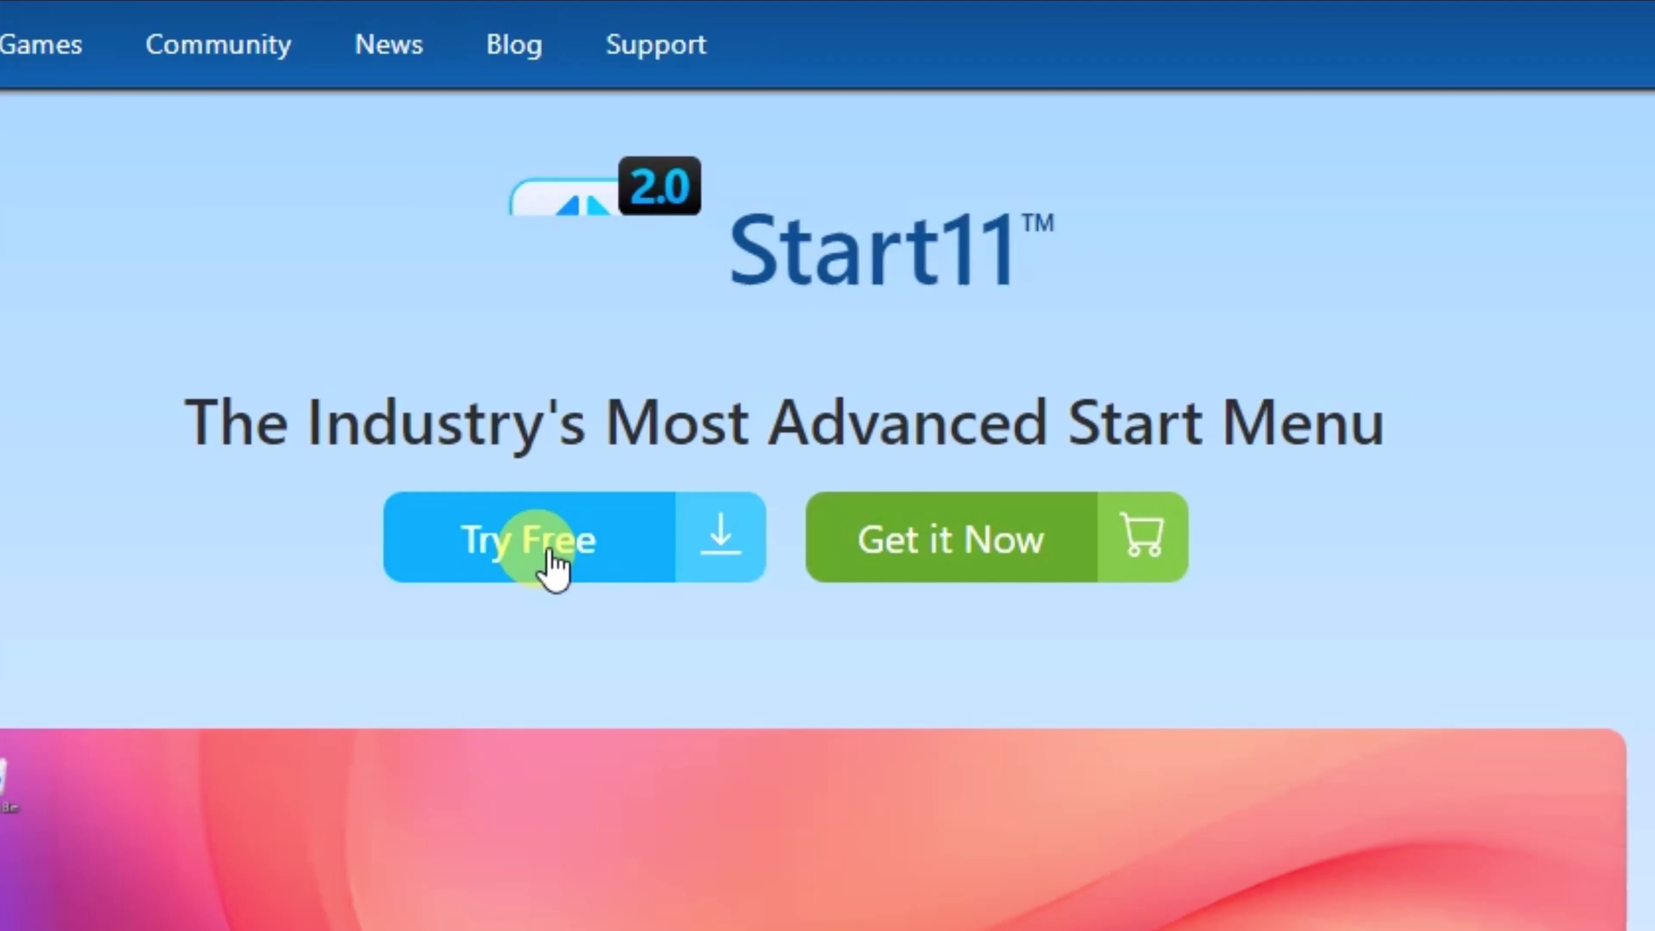
{"action": "left_click", "coordinate": [521, 549]}
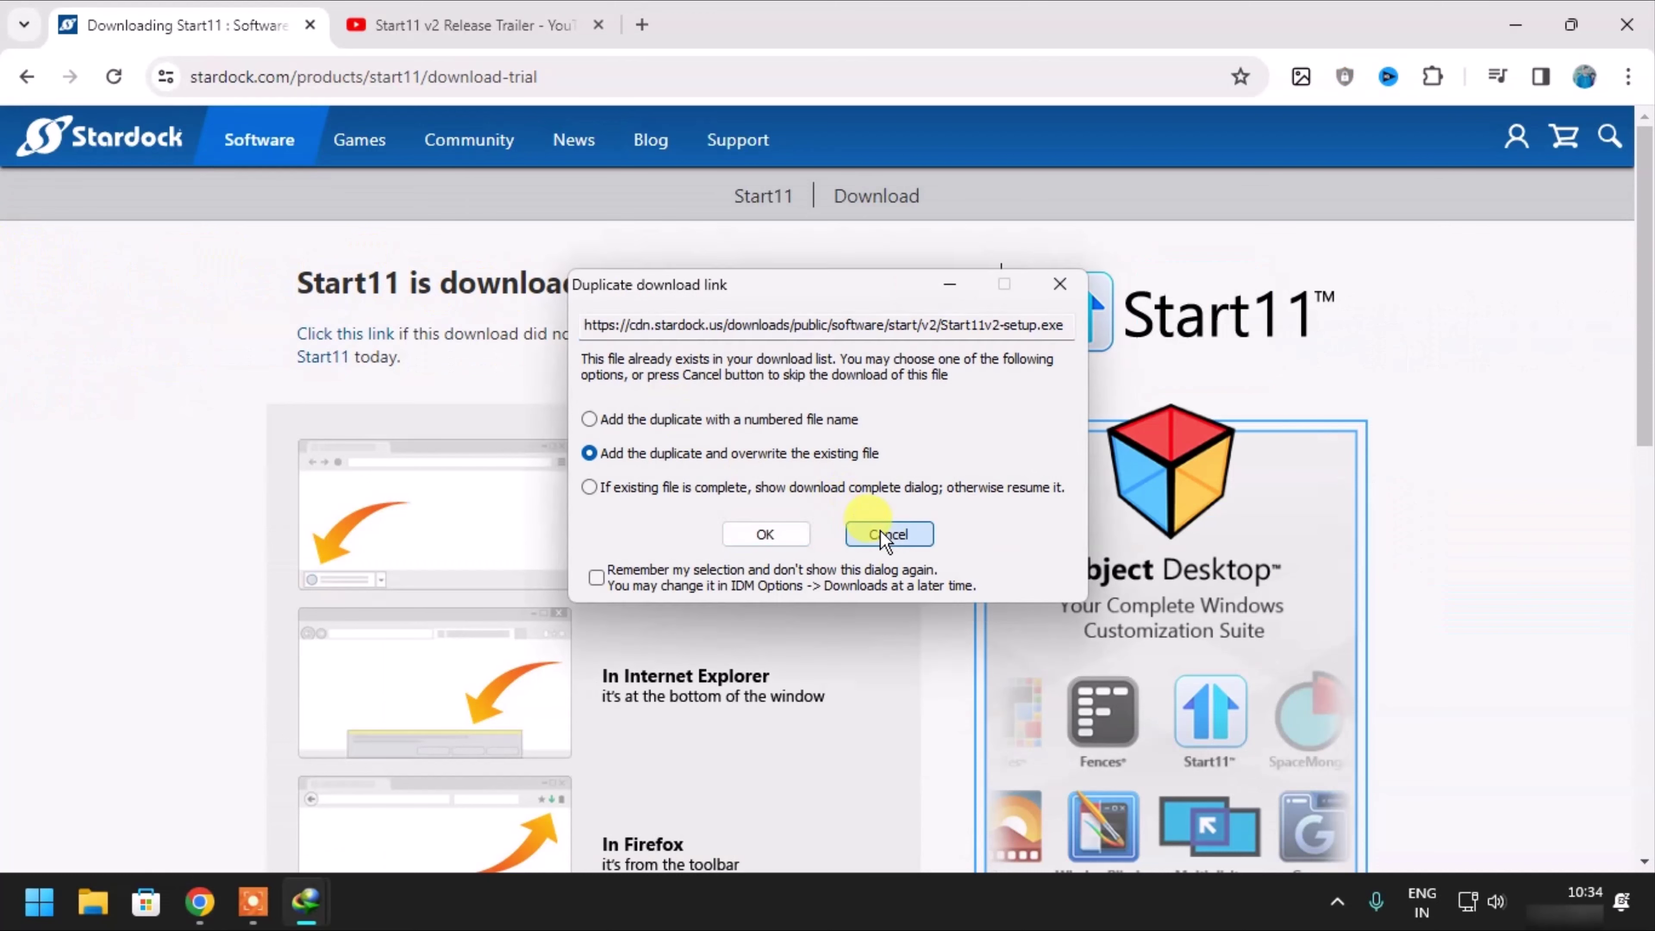
{"action": "left_click", "coordinate": [885, 534]}
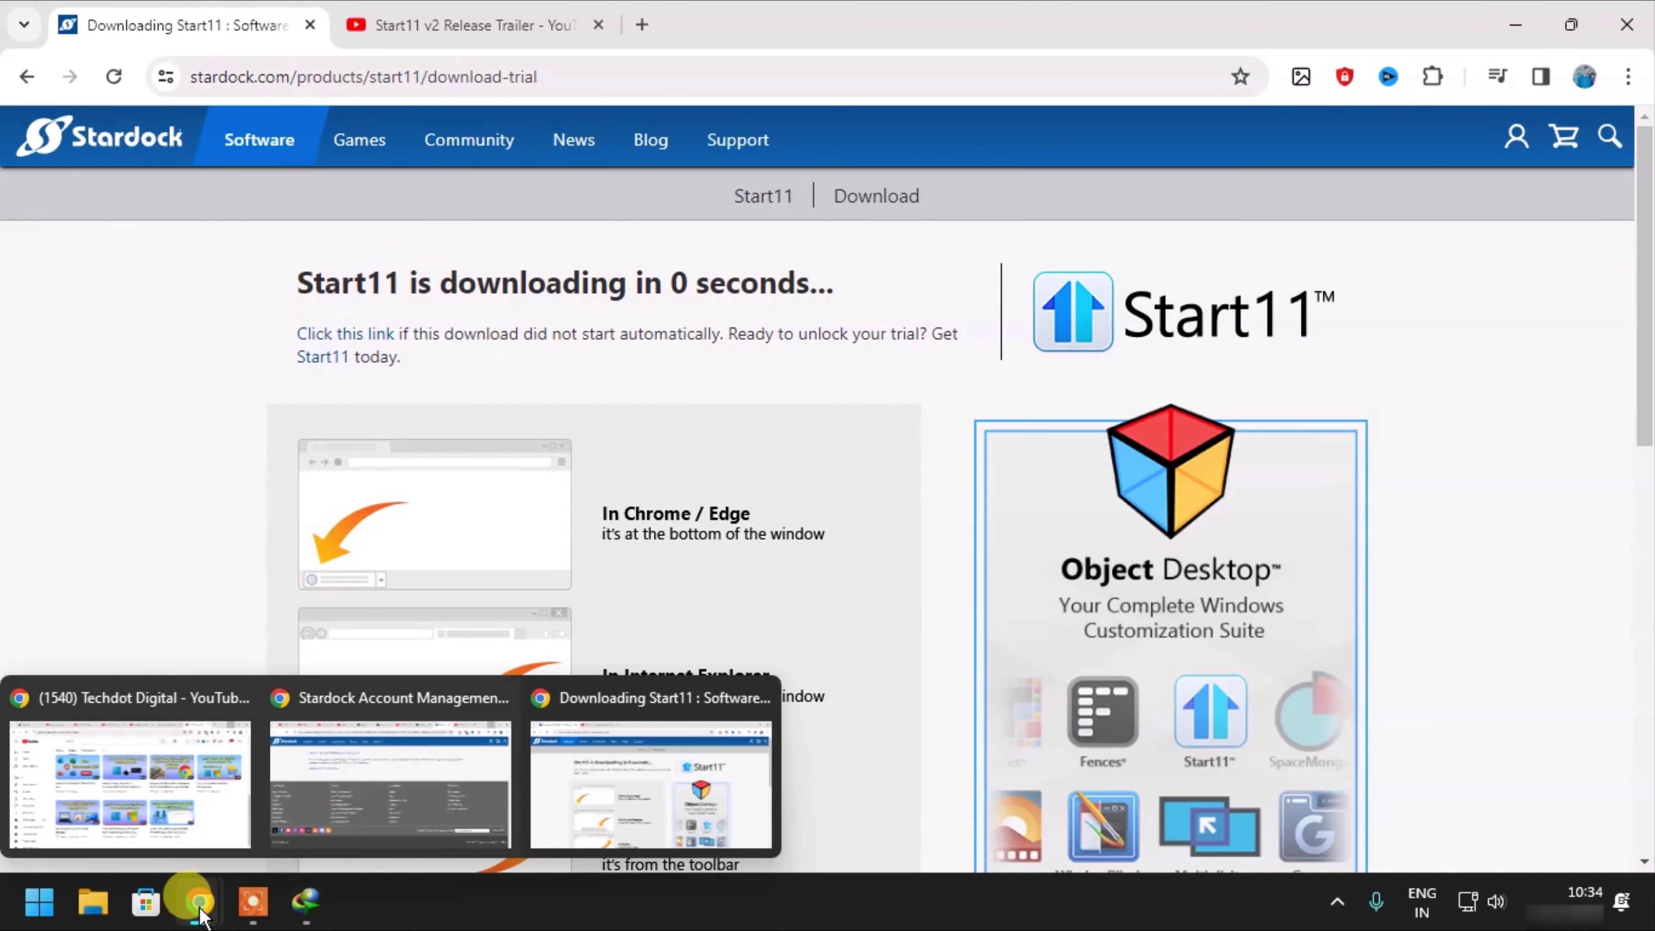
- Switch to File Explorer and run Start11v2-setup from the Programs folder in Downloads
{"action": "left_click", "coordinate": [93, 902]}
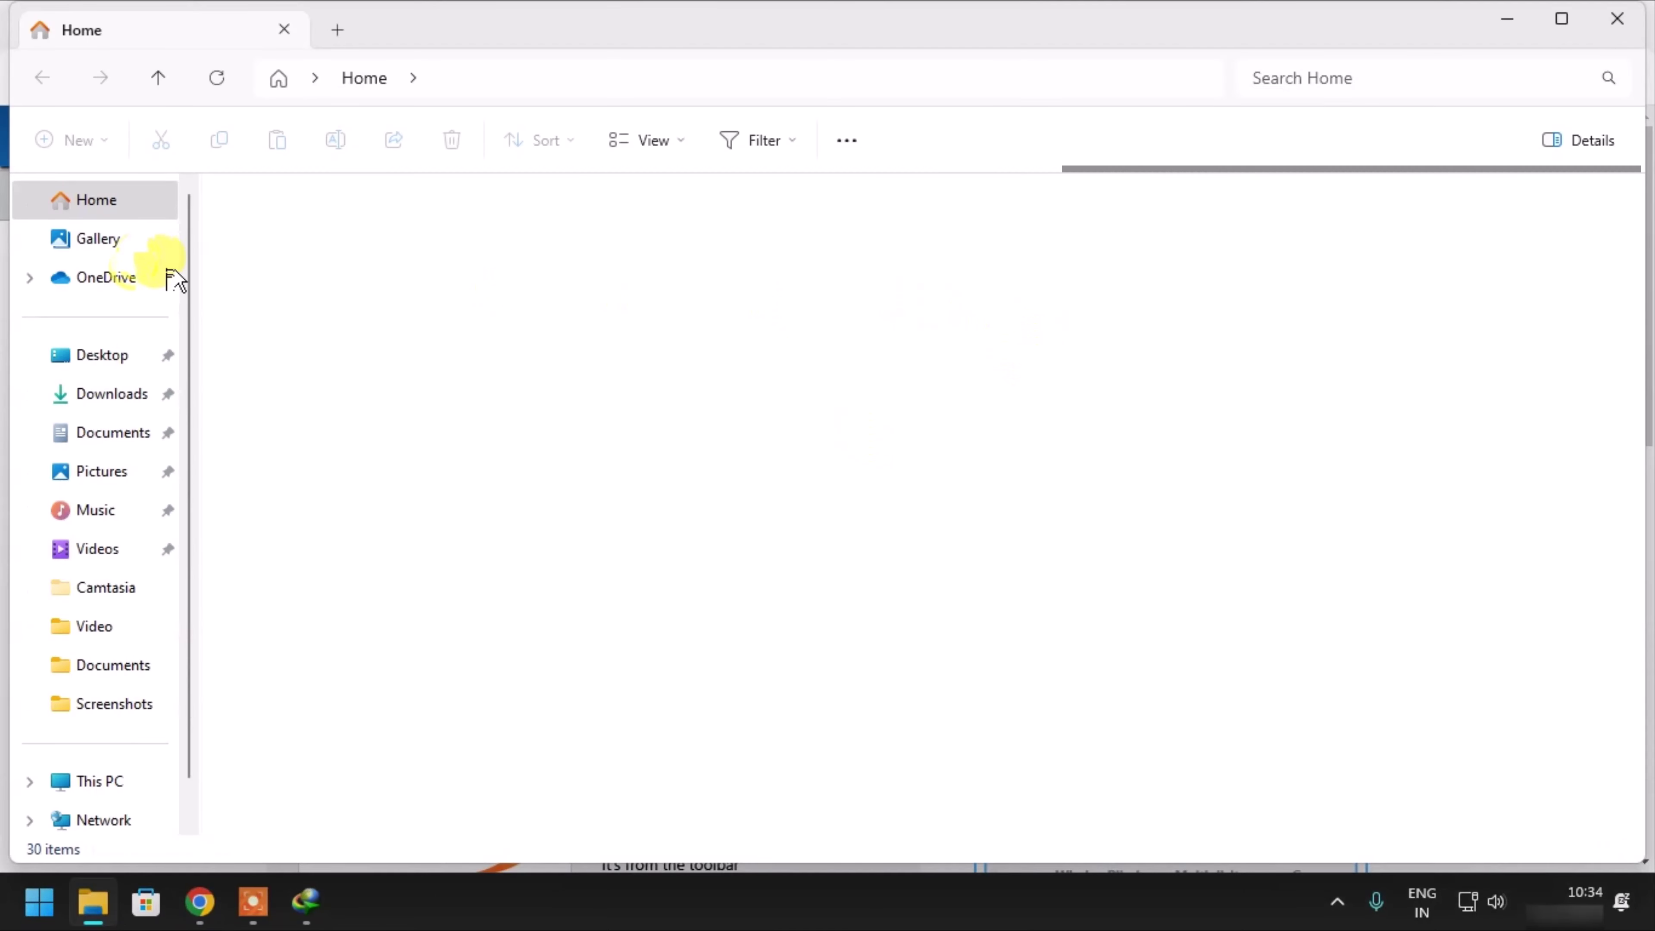
{"action": "left_click", "coordinate": [111, 394]}
{"action": "key", "text": "Return"}
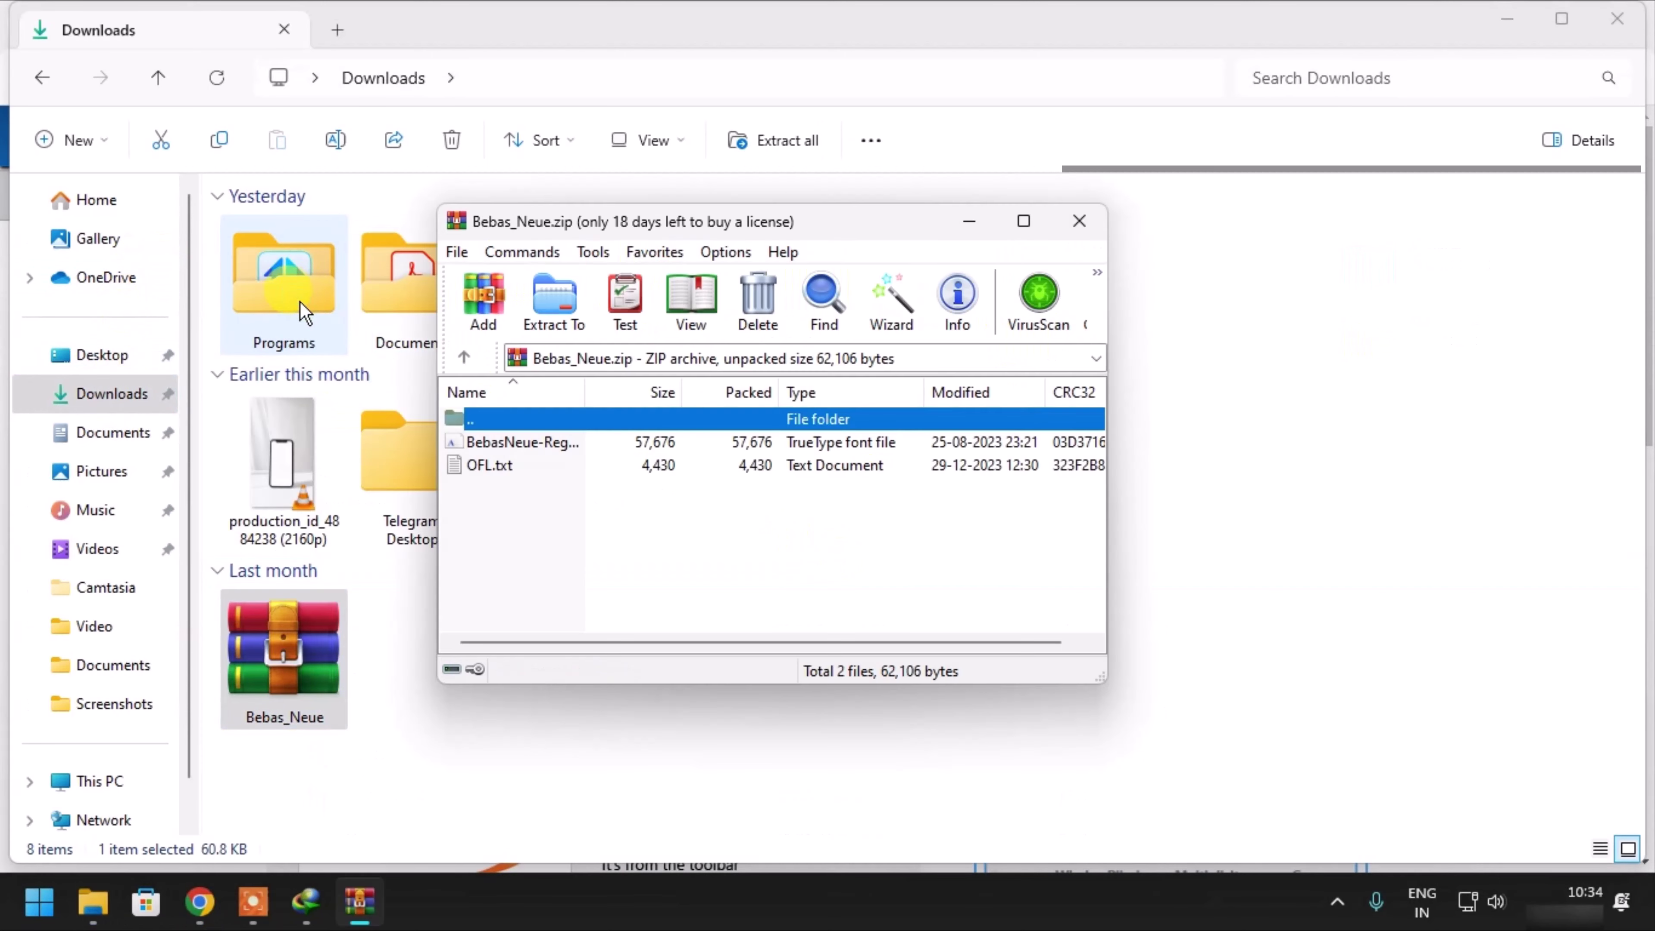
{"action": "left_click", "coordinate": [1071, 217]}
{"action": "double_click", "coordinate": [310, 308]}
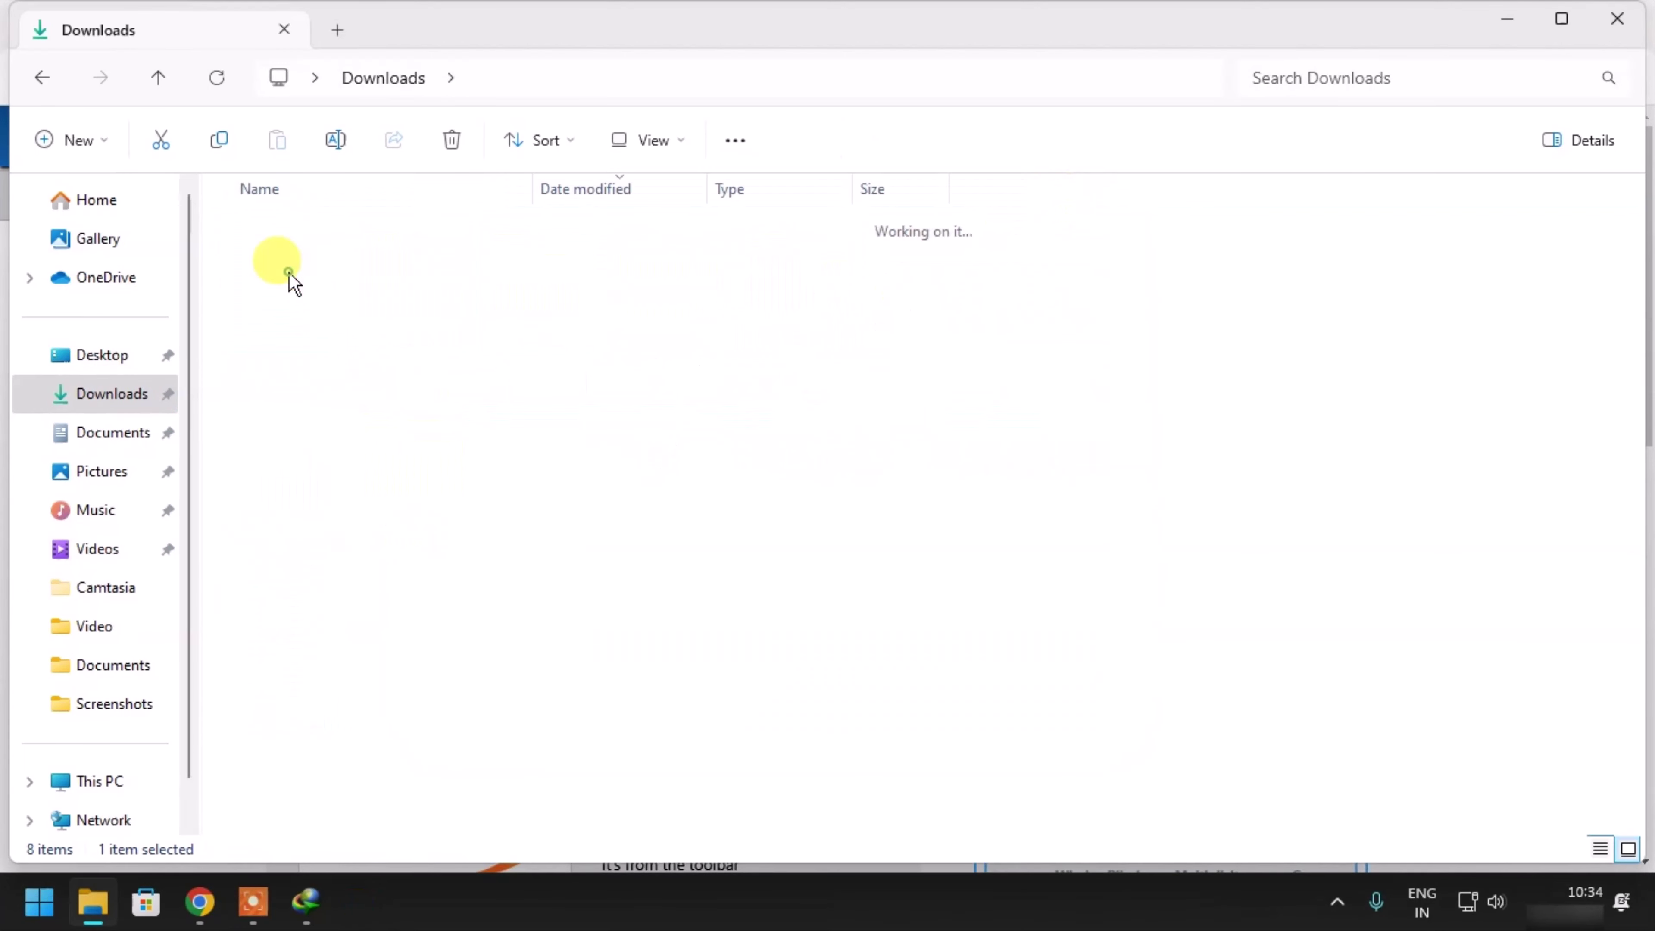
{"action": "double_click", "coordinate": [396, 369]}
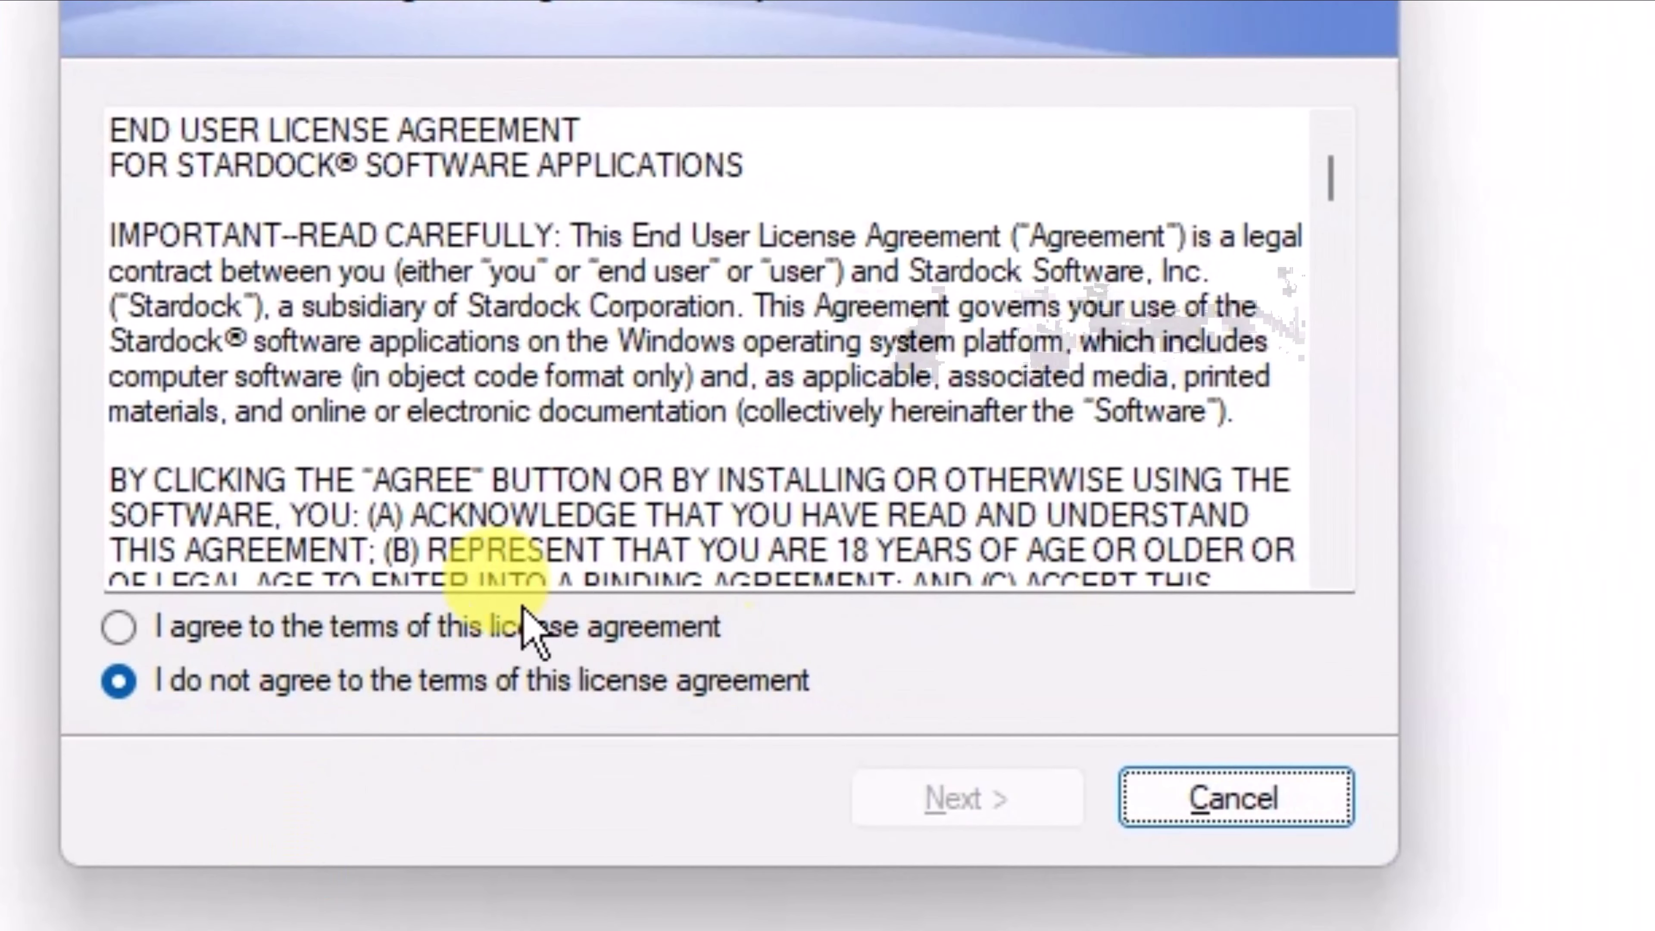
- Accept the license agreement, install Start11 in the default folder and decline the system reboot
{"action": "left_click", "coordinate": [508, 627]}
{"action": "left_click", "coordinate": [956, 805]}
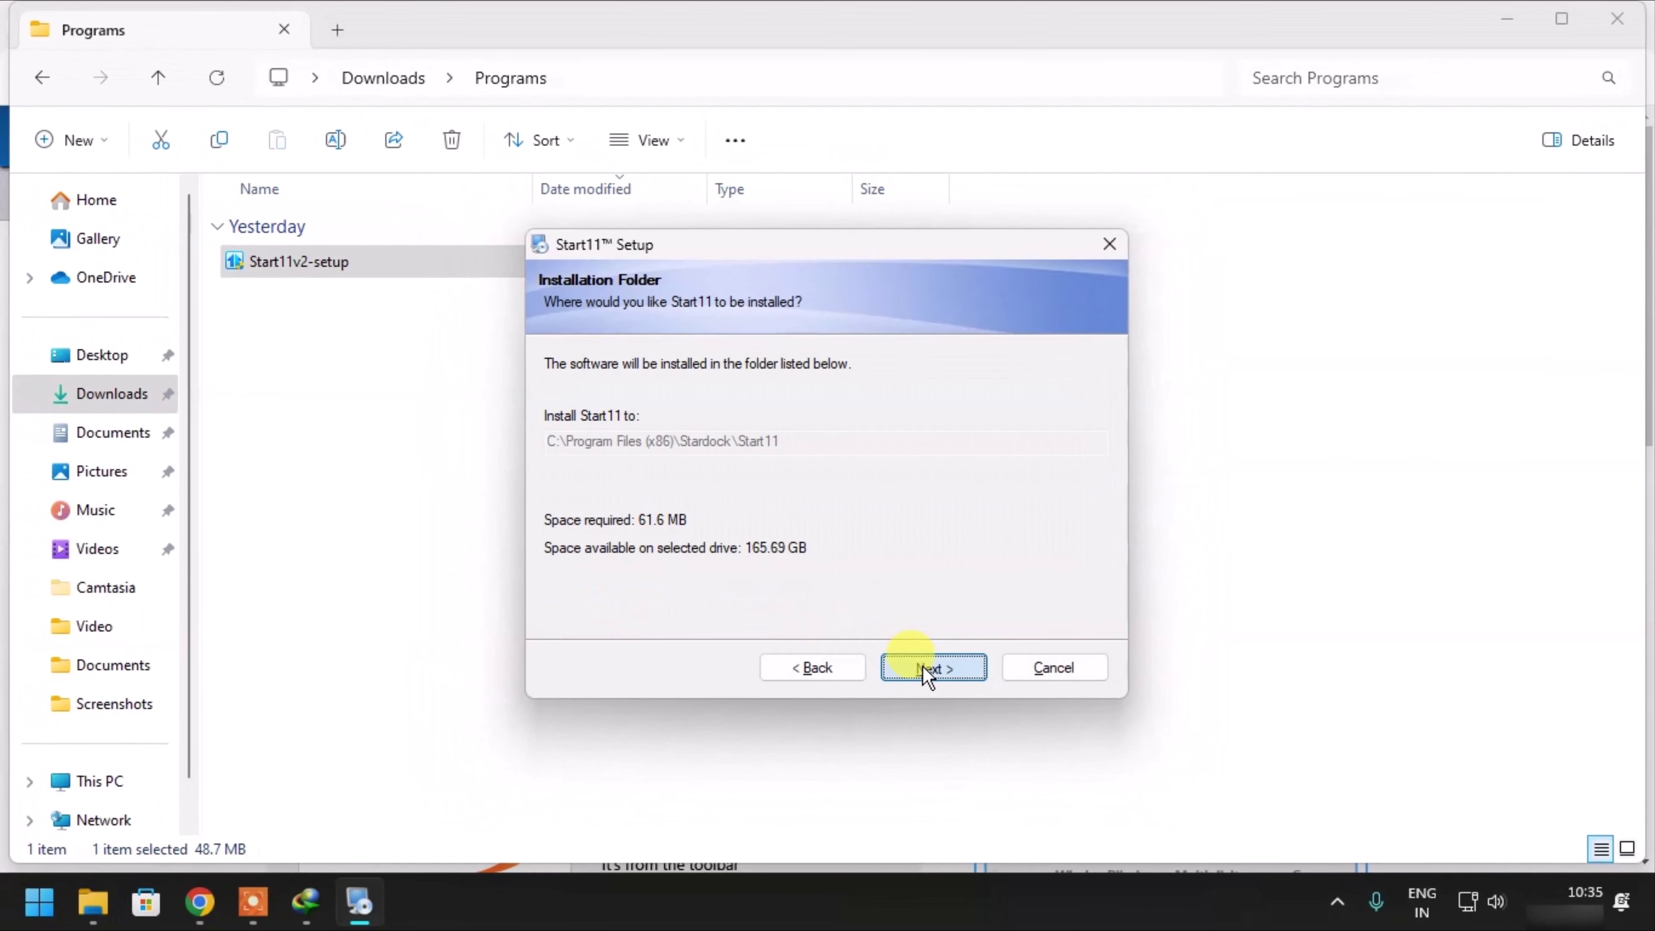
{"action": "left_click", "coordinate": [929, 671]}
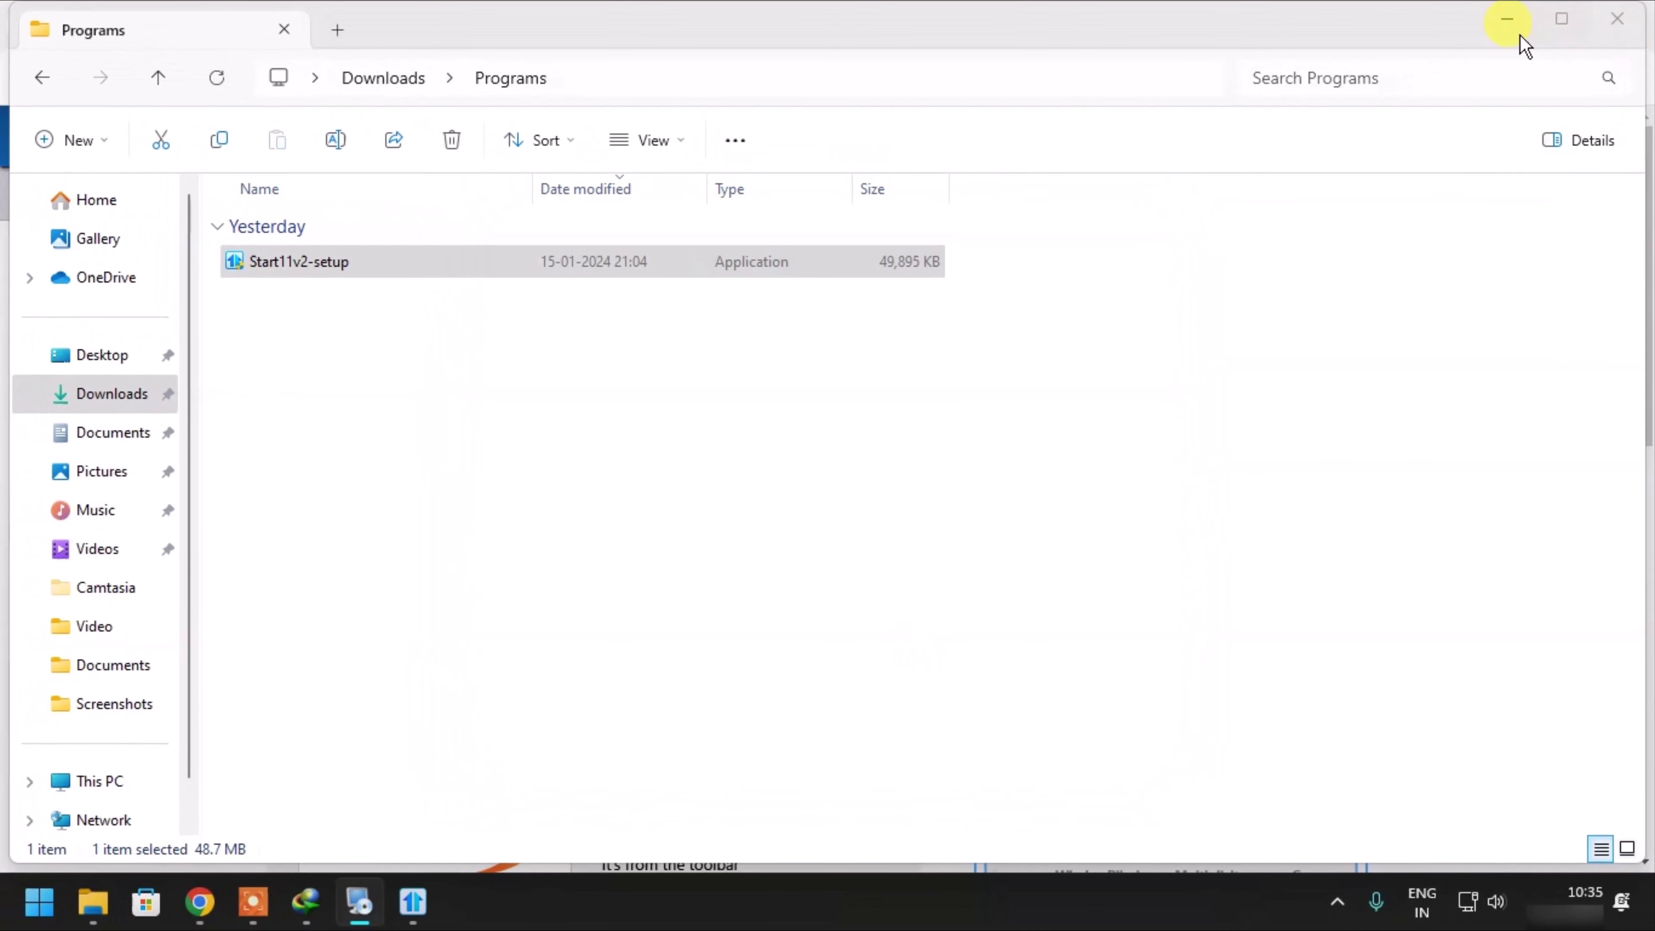
{"action": "left_click", "coordinate": [1507, 23]}
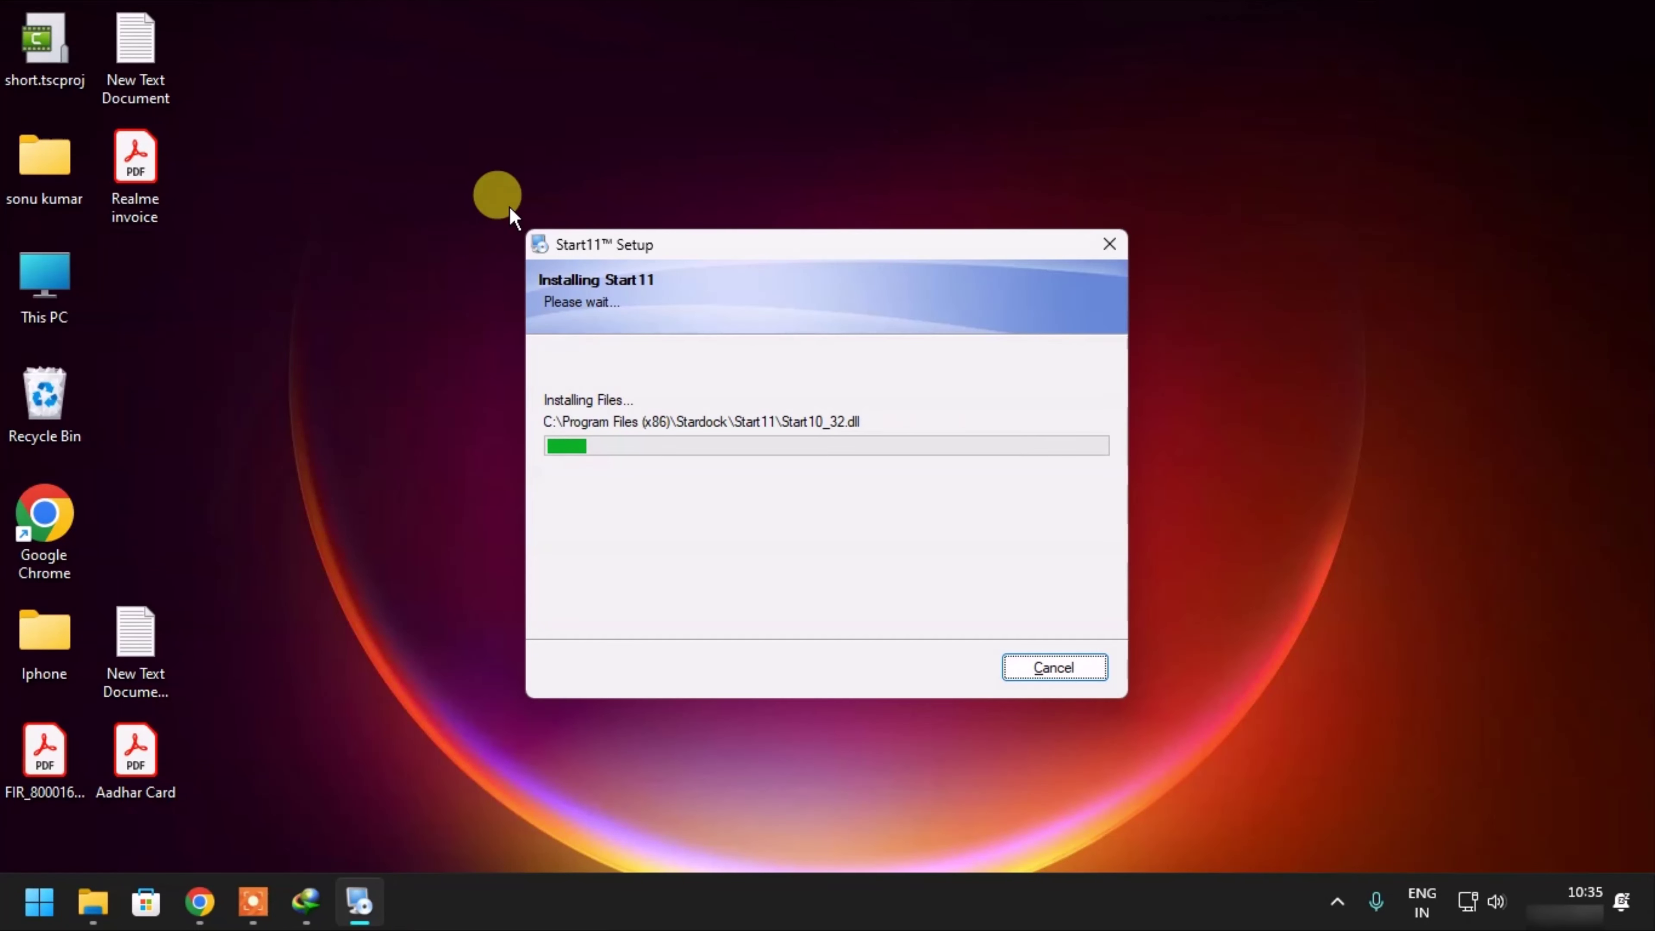
{"action": "left_click_drag", "start_coordinate": [510, 206], "coordinate": [1143, 724]}
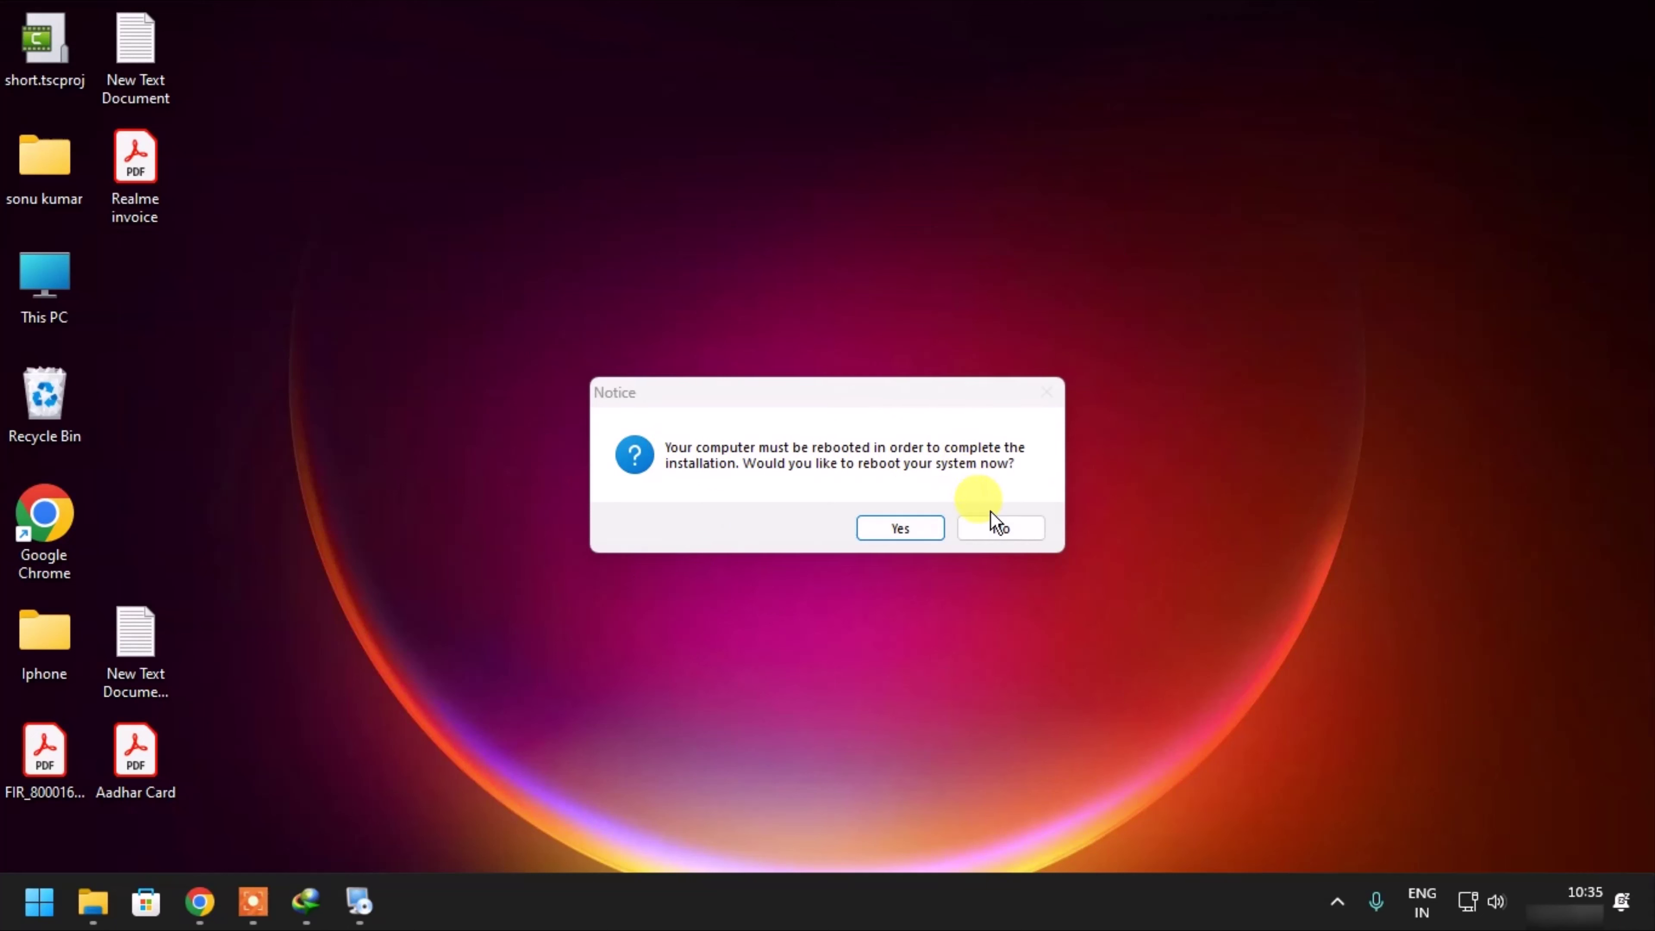
{"action": "left_click", "coordinate": [1017, 531]}
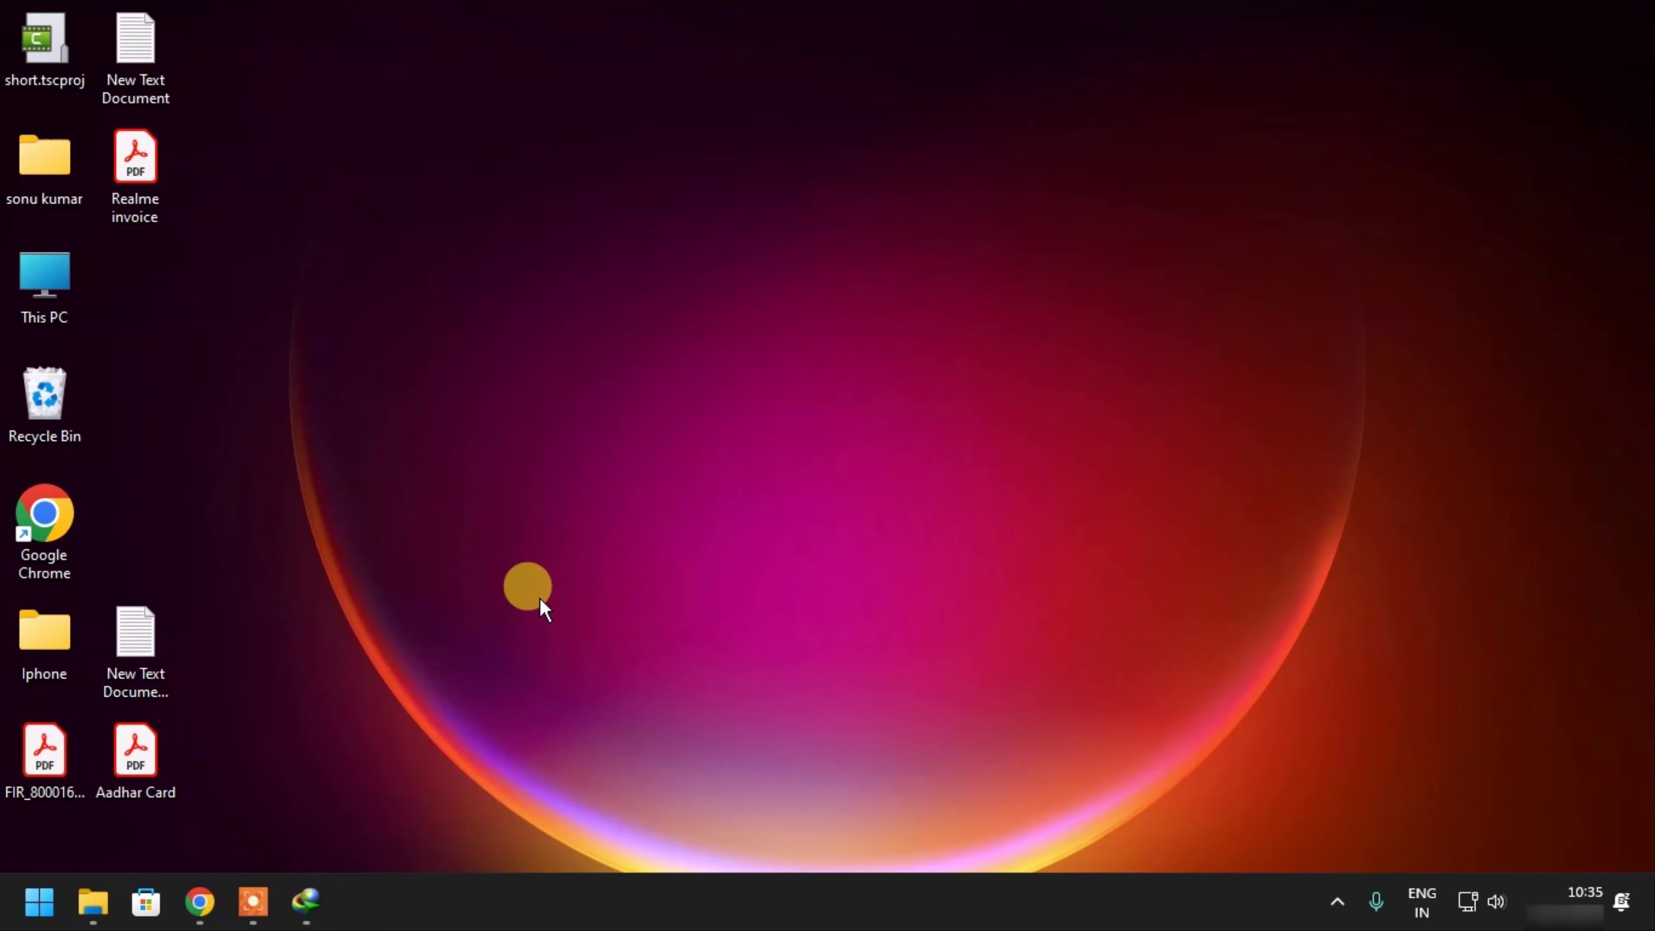
- Open the Start11 configuration from the Start menu
{"action": "left_click", "coordinate": [39, 902]}
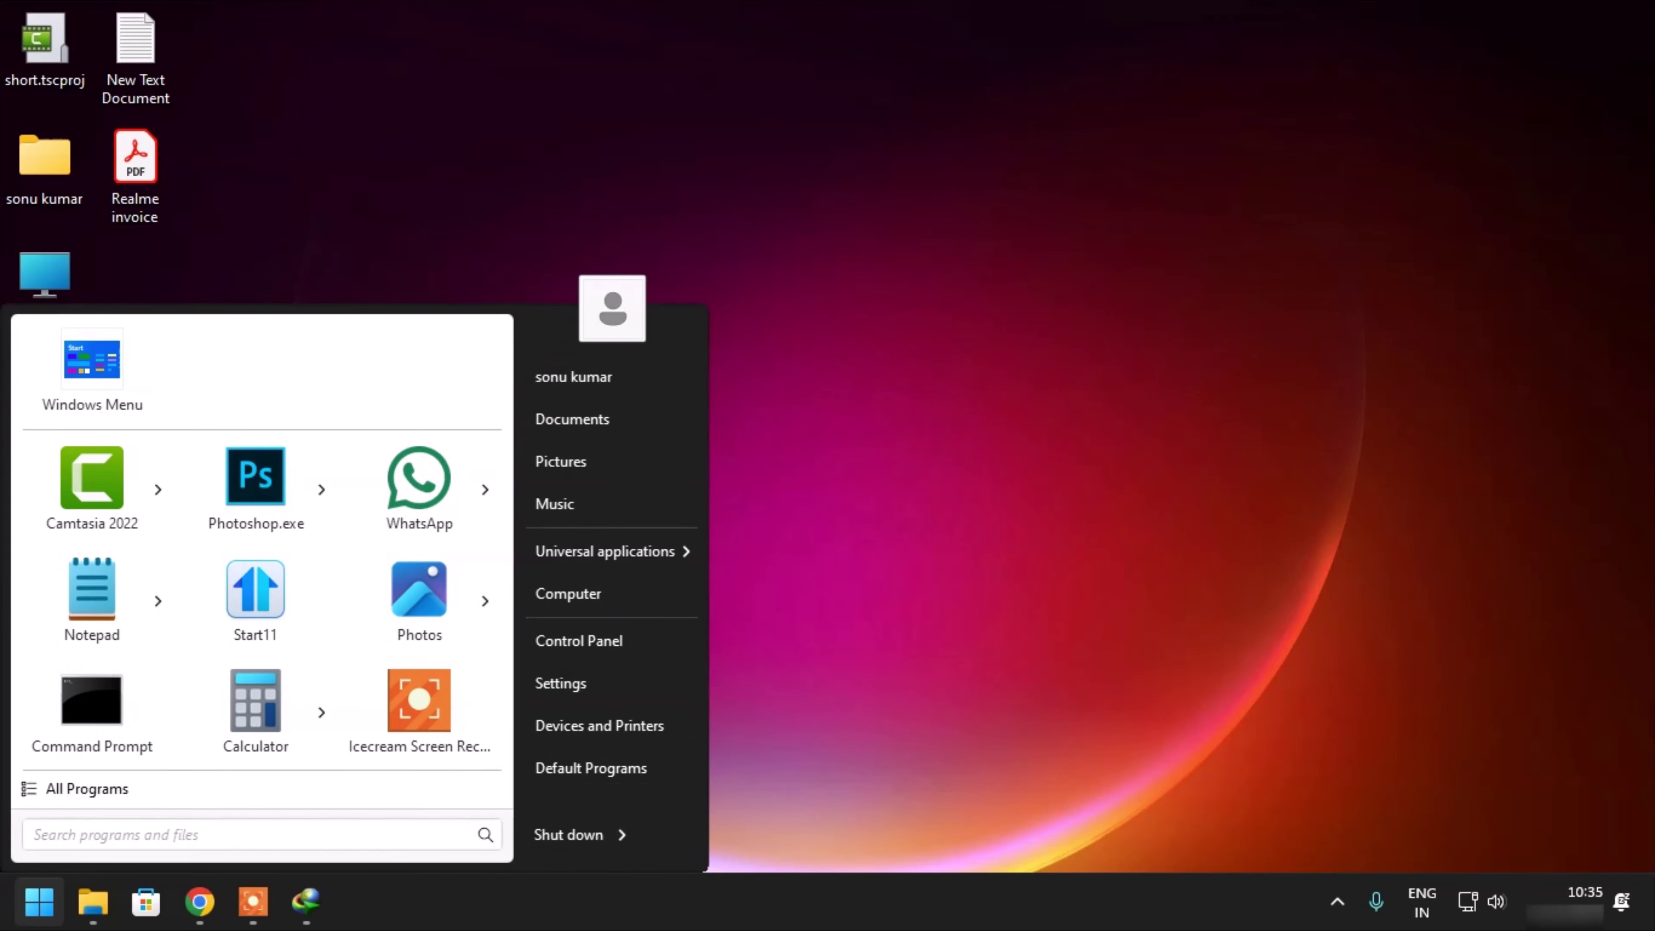
{"action": "left_click", "coordinate": [257, 590]}
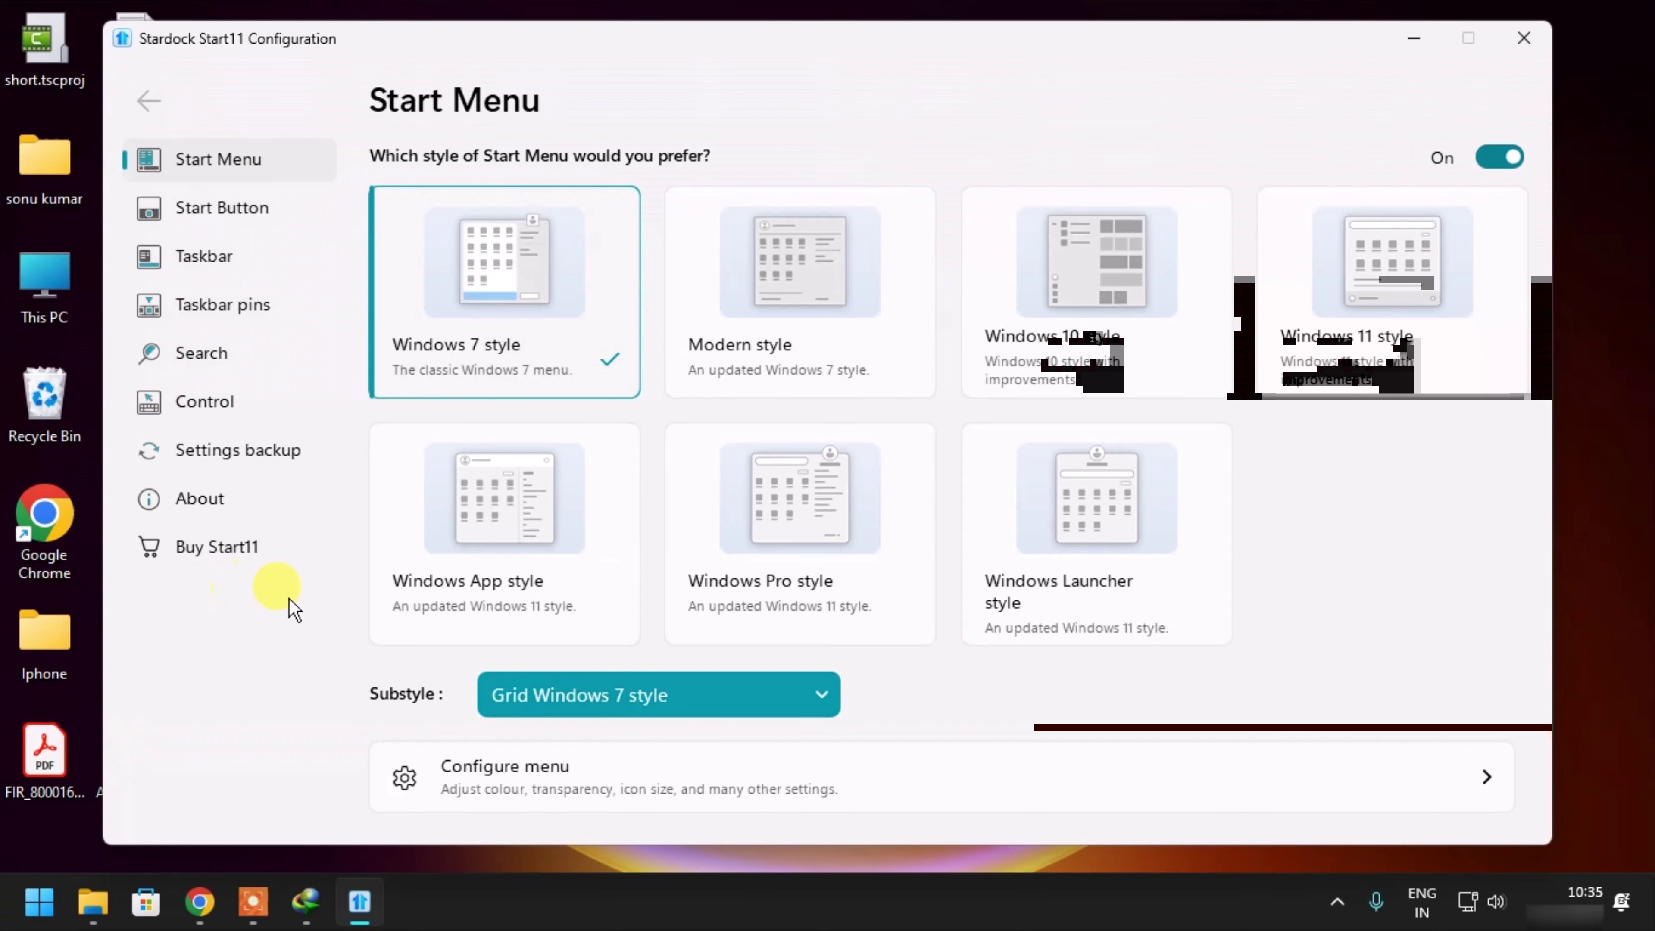